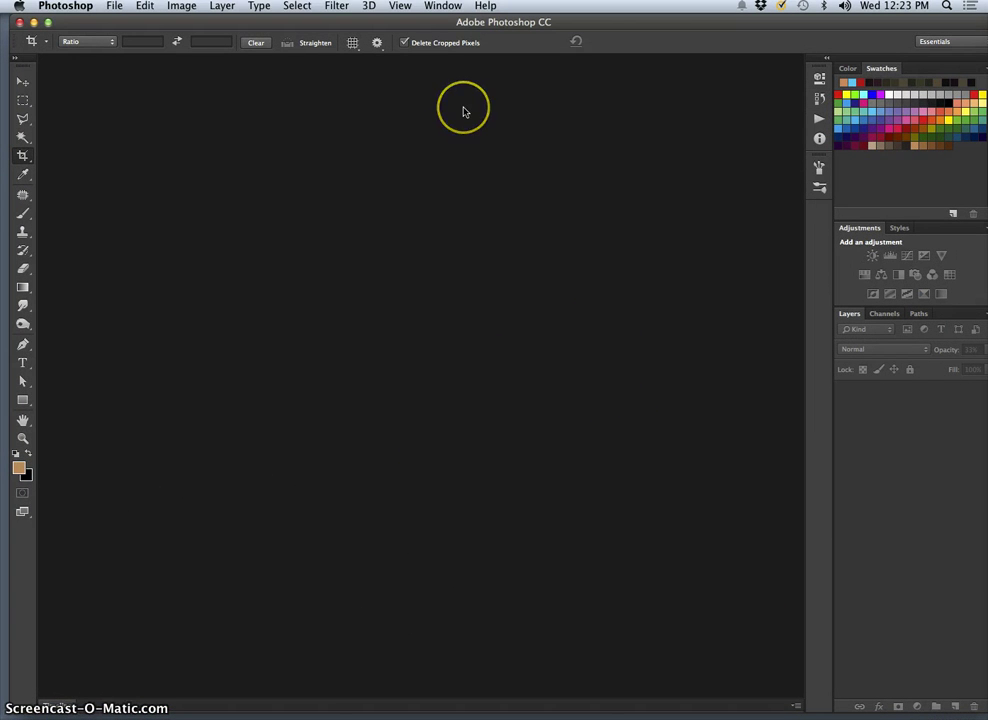
Create a new document named "Intro to Digital Painting", 13 inches wide and 19 inches high
left_click(114, 5)
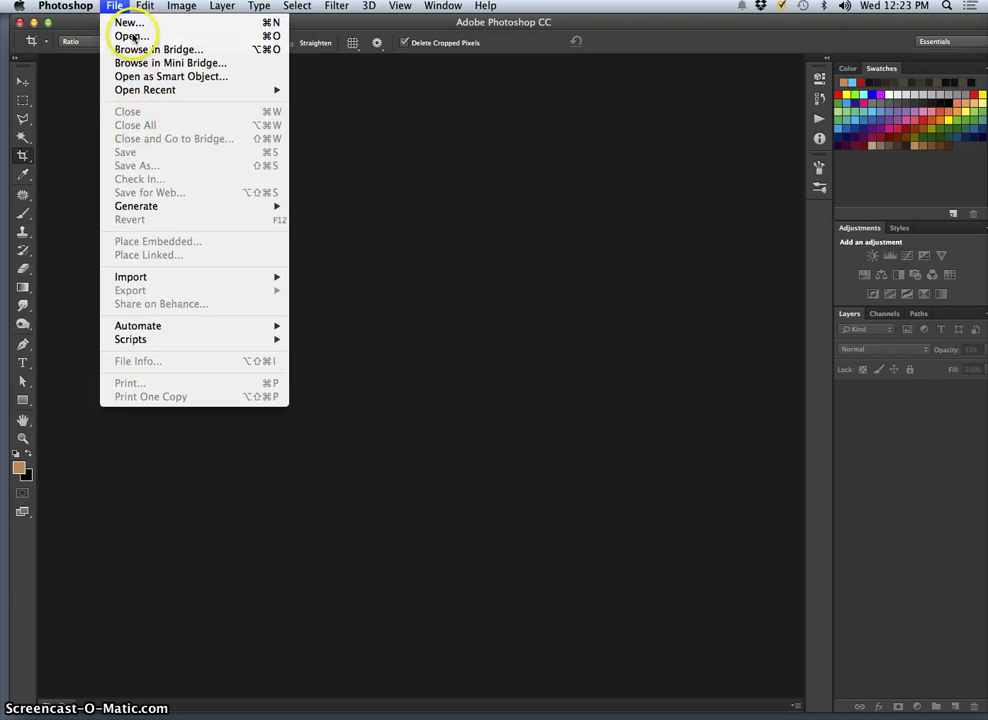
left_click(126, 22)
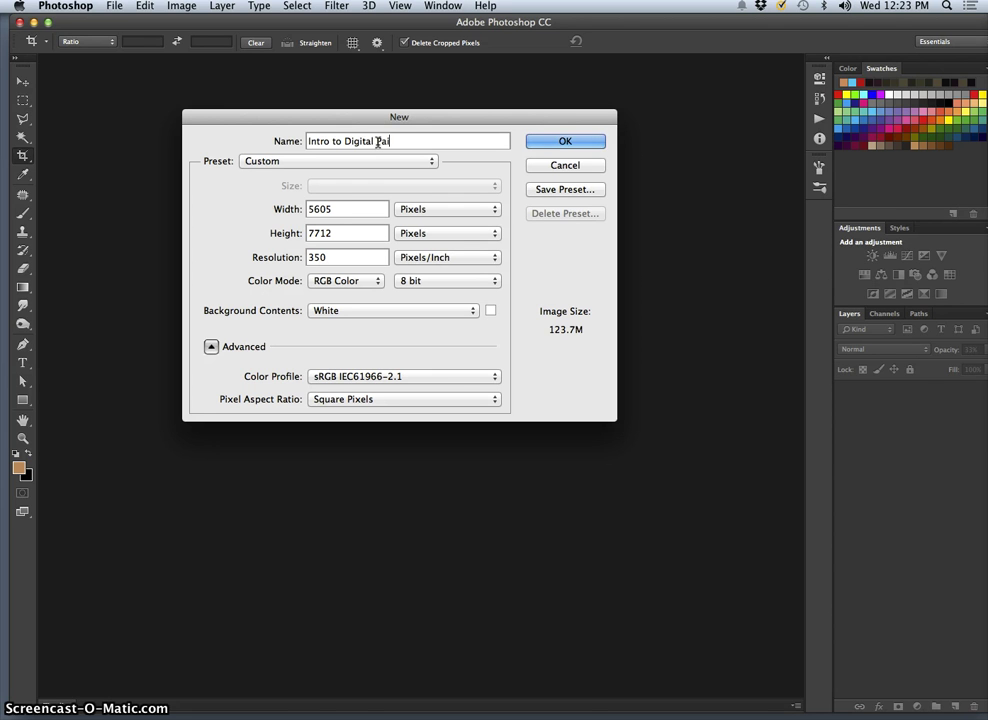
type("Intro to Digital Painting")
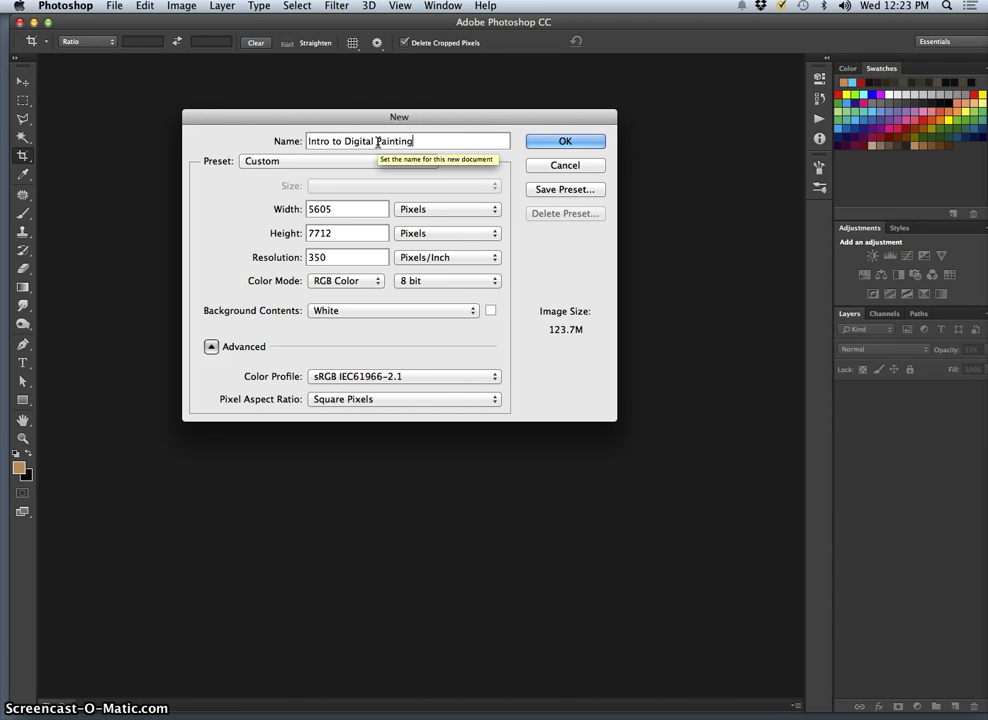
left_click(367, 130)
left_click(415, 208)
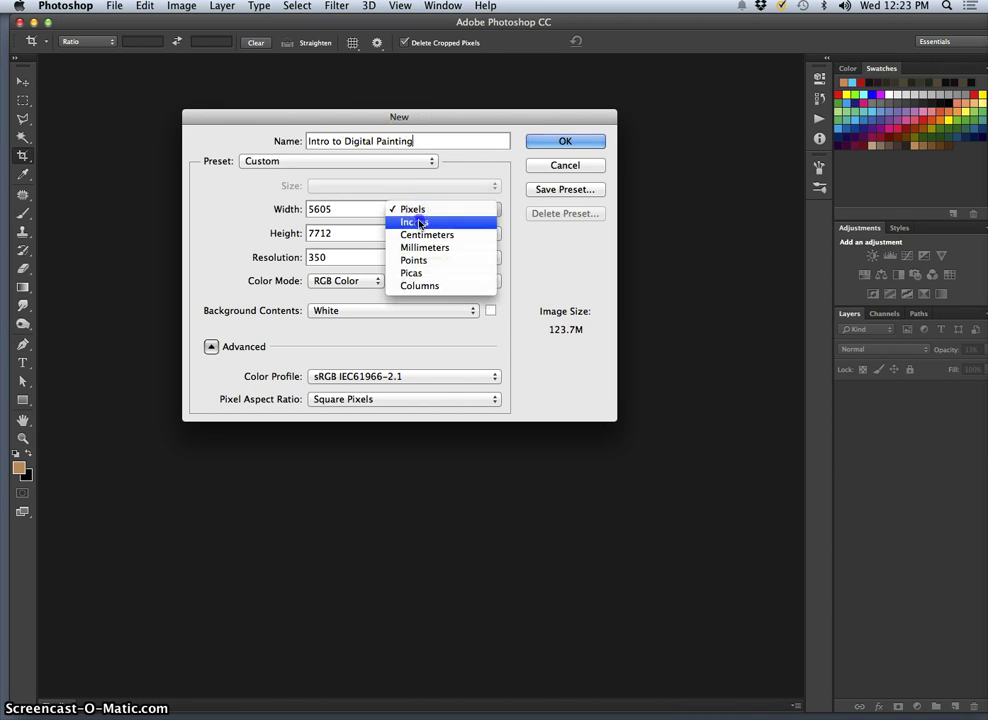
left_click(415, 223)
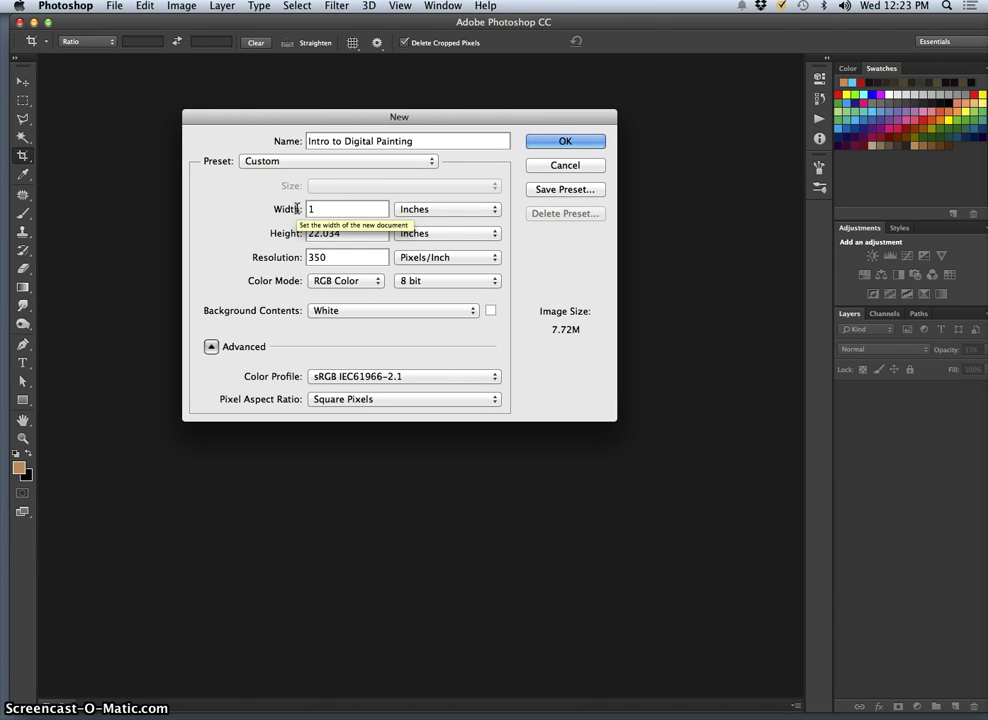
key("BackSpace")
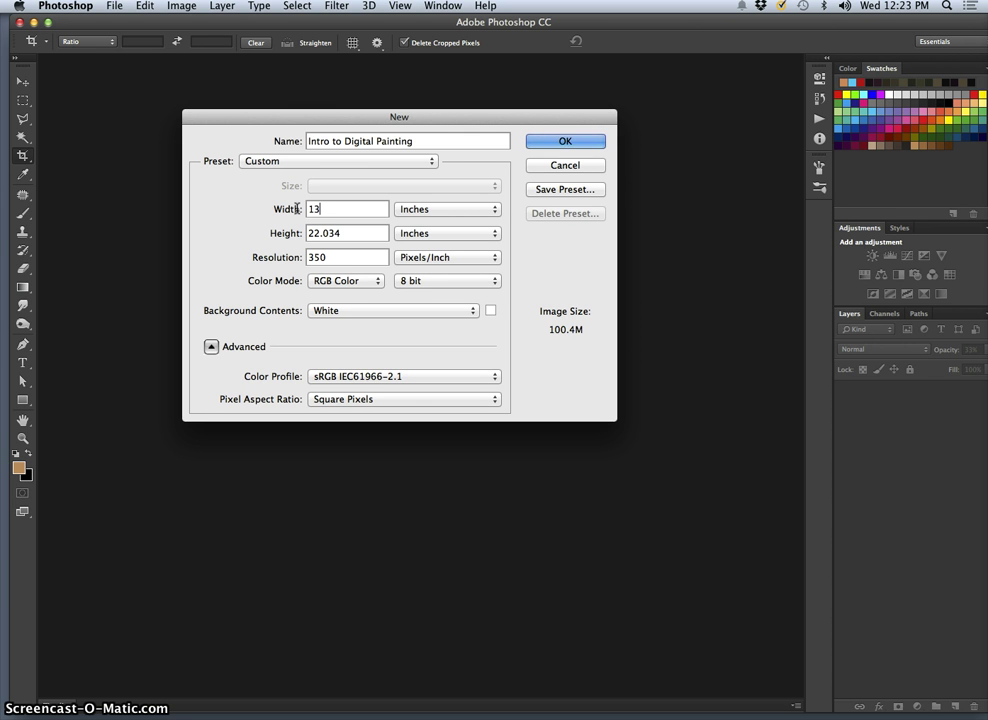
left_click_drag(350, 235, 287, 236)
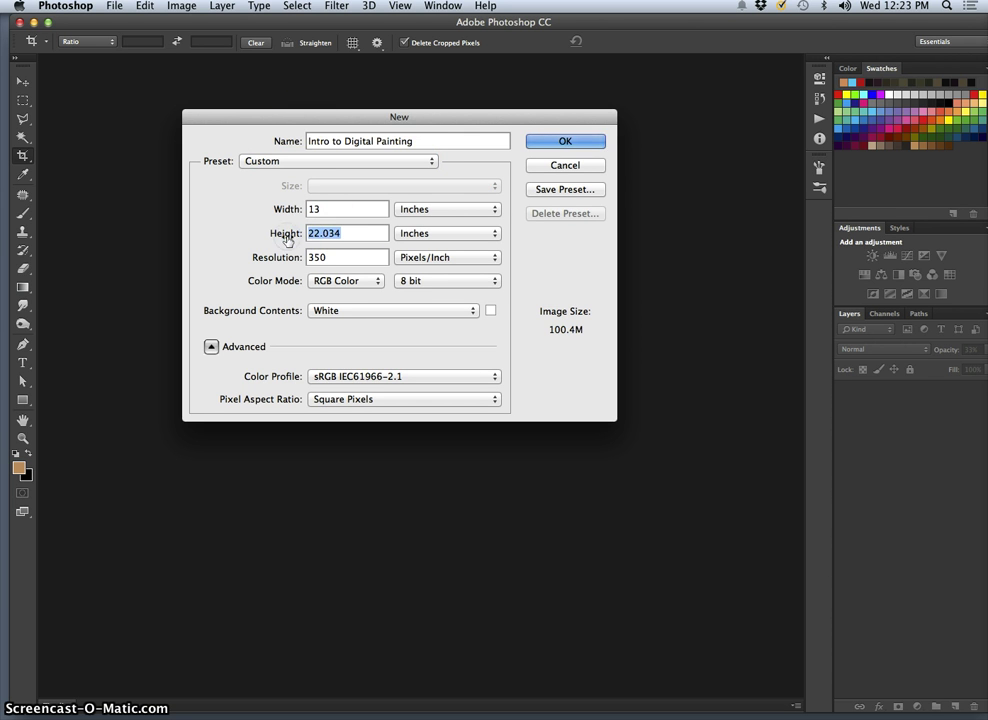
type("19")
left_click(546, 143)
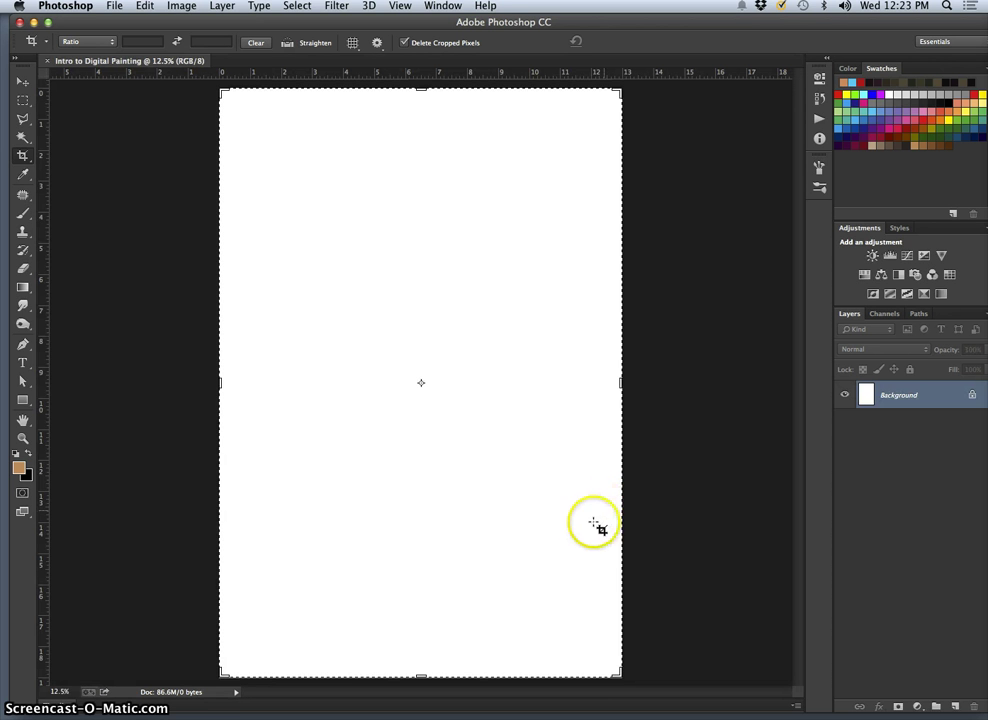
Convert the Background into a regular layer named "Paper White" and lock it completely
left_click(23, 81)
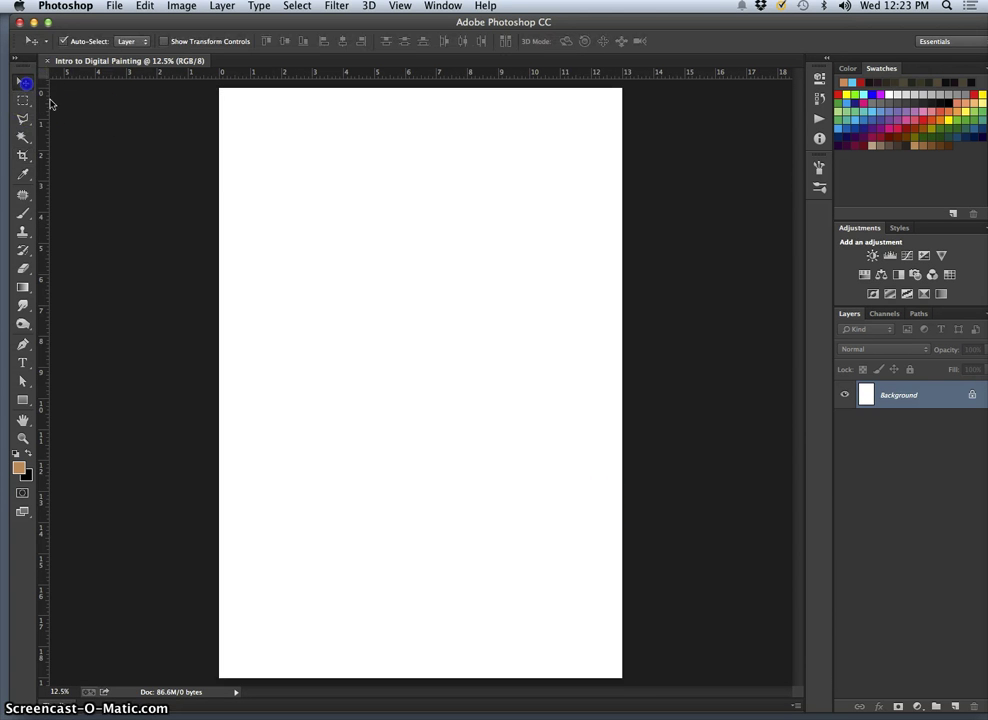
double_click(898, 396)
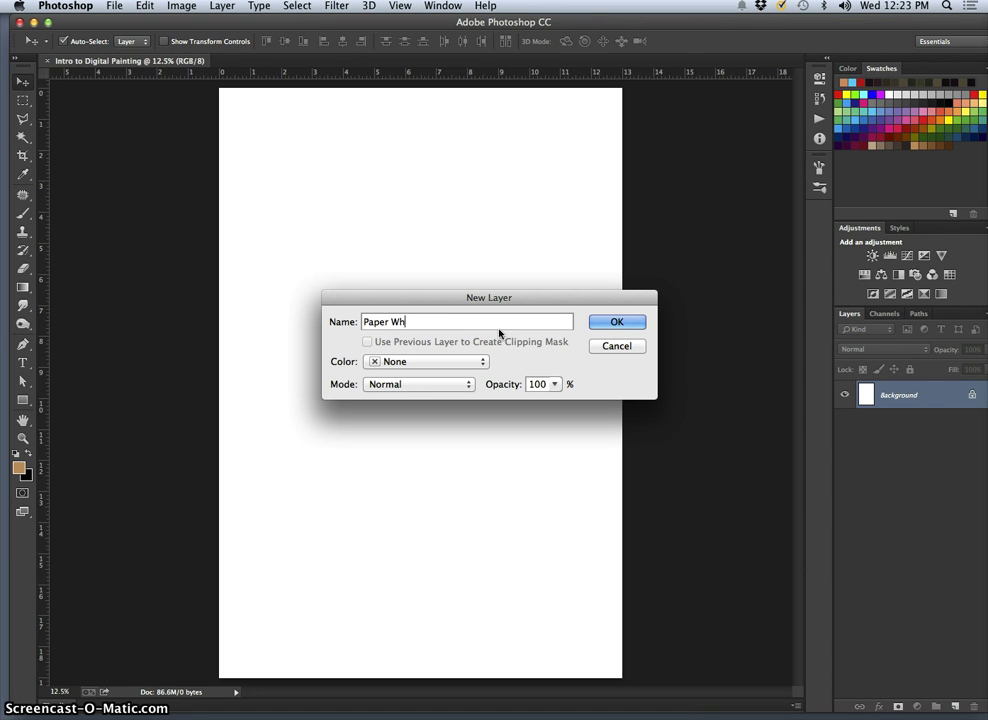
left_click(616, 322)
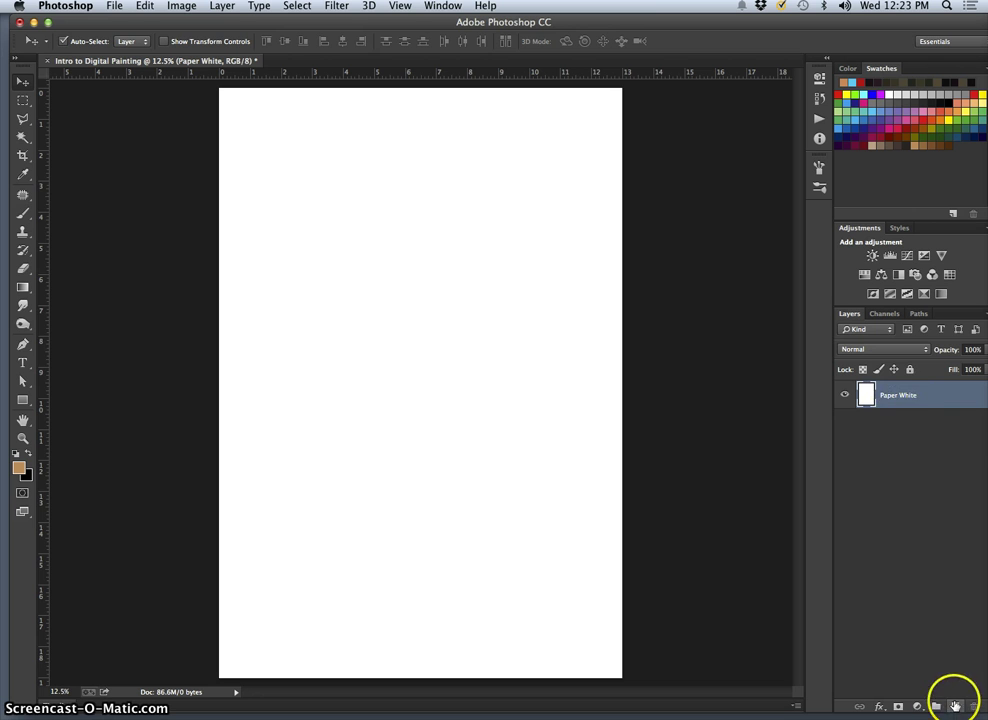
left_click(909, 369)
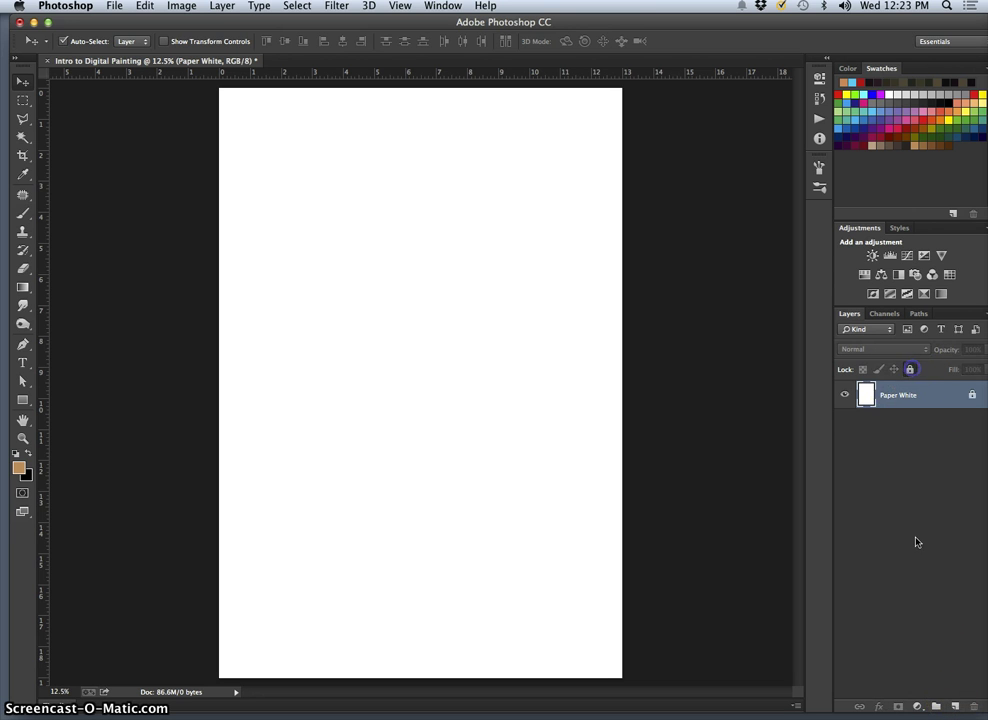
Add a new layer above Paper White and name it "Sketch Layer"
left_click(955, 707)
double_click(892, 397)
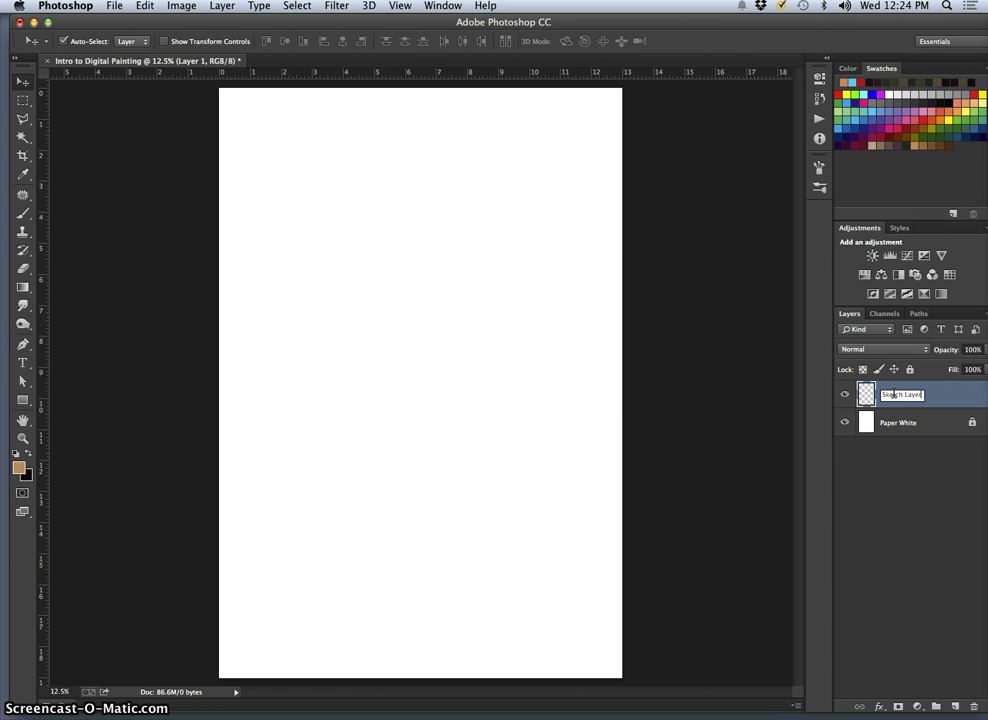
left_click(868, 387)
key("Return")
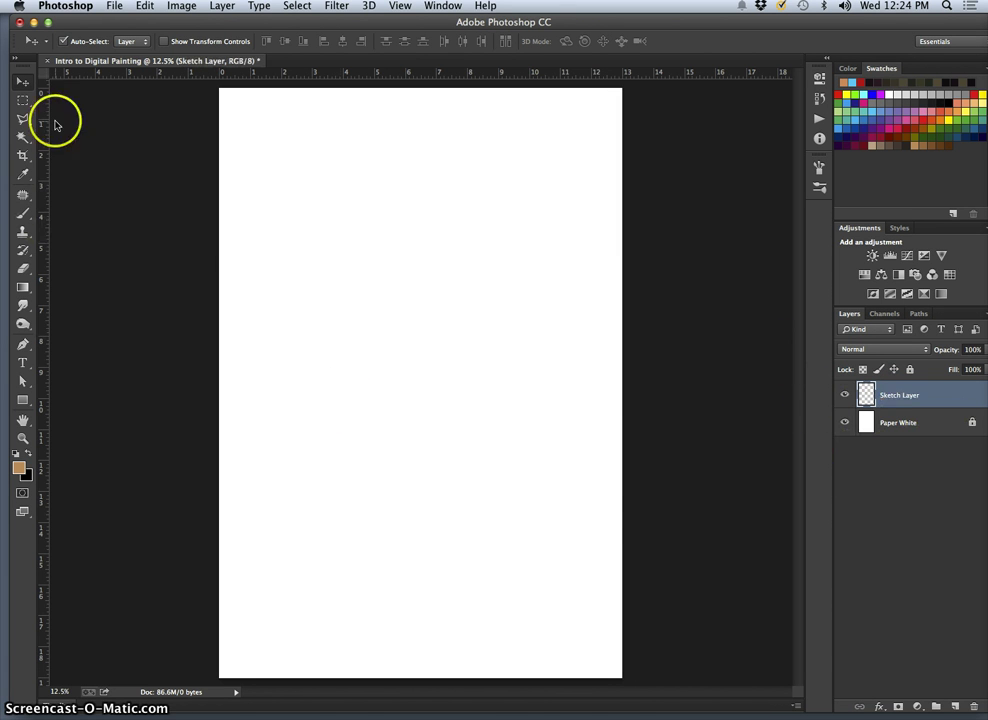
Set the foreground color to a medium blue for sketching
left_click(22, 463)
left_click(755, 534)
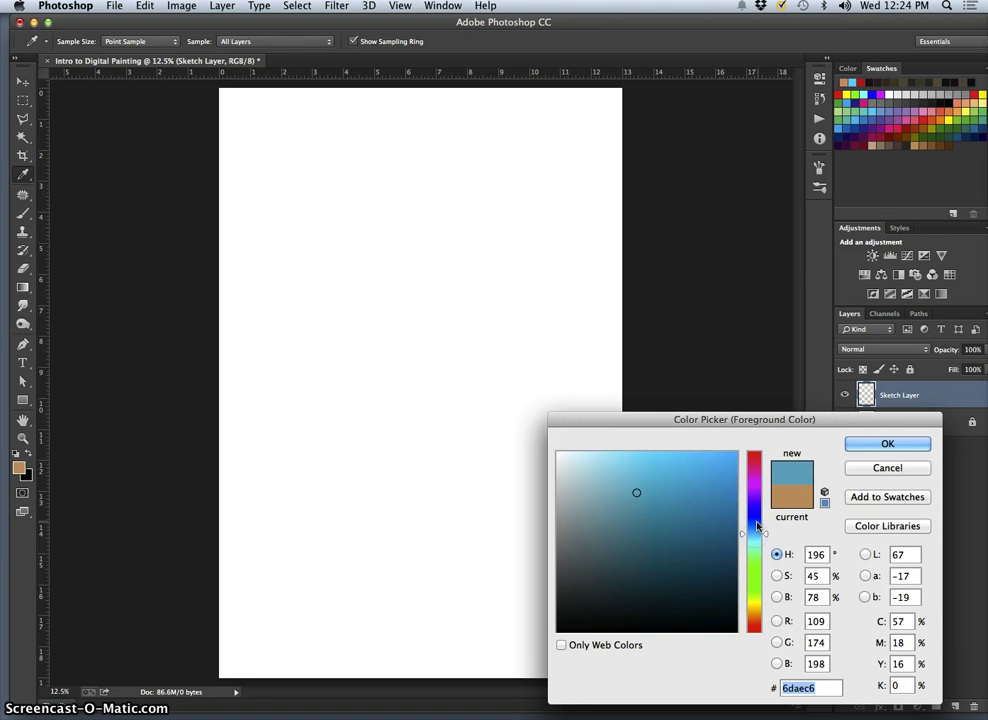
mouse_move(758, 530)
left_mouse_down()
mouse_move(757, 517)
mouse_move(755, 540)
left_mouse_up()
left_click(882, 443)
key("v")
Using a 343 px round brush with 80% hardness, sketch a large head as a circle with a tapering jaw below it
left_click(21, 214)
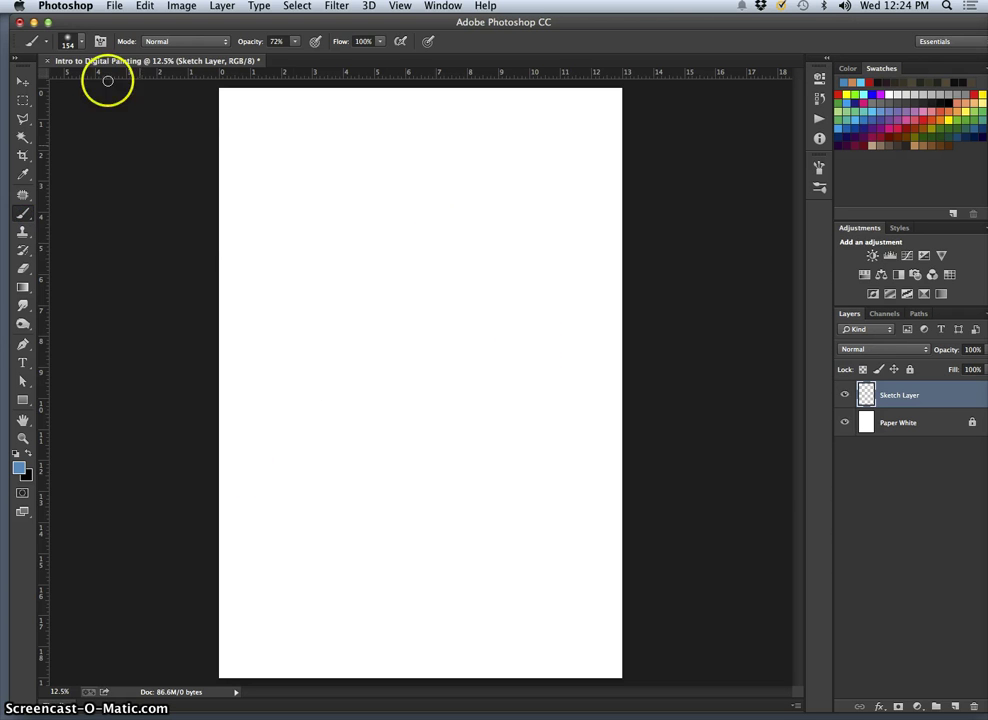
left_click(82, 42)
left_click(96, 148)
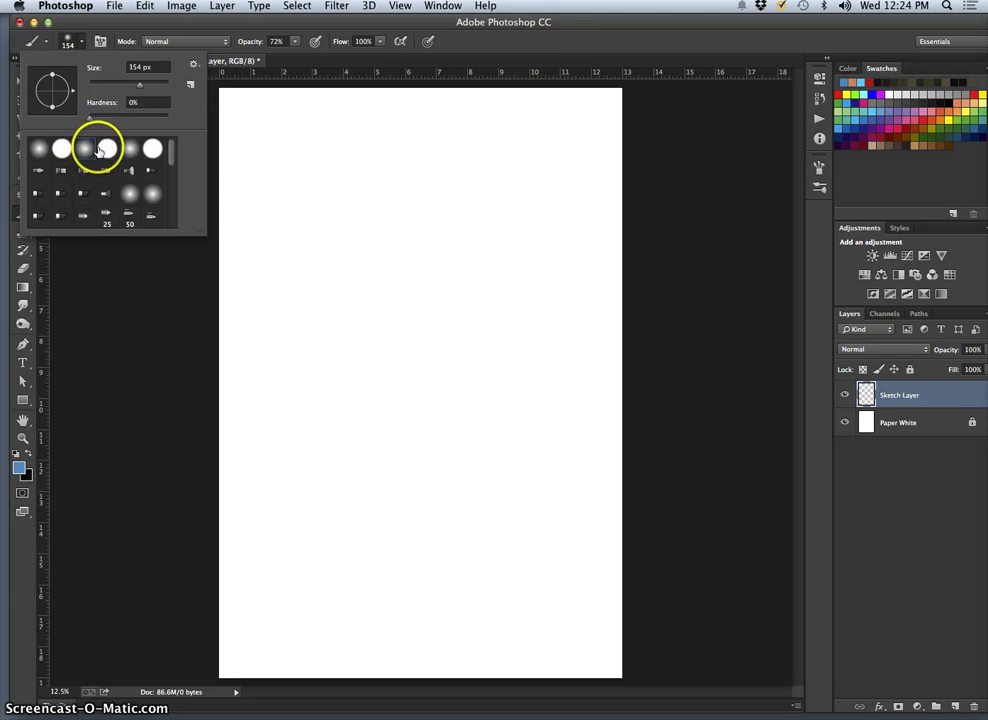
left_click_drag(148, 120, 154, 118)
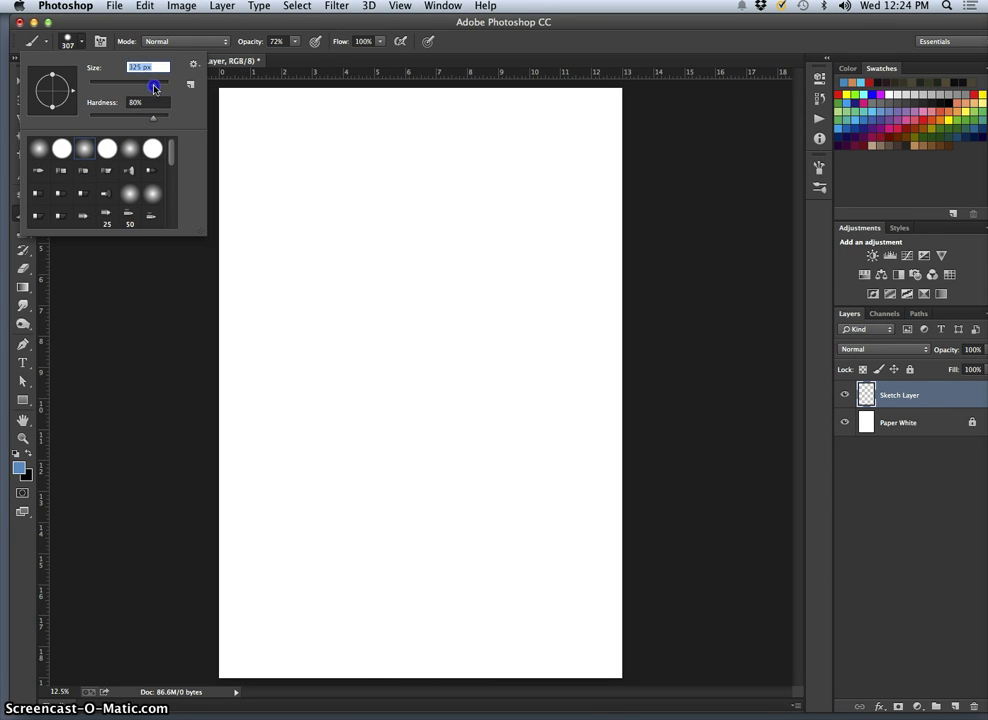
left_click_drag(155, 88, 158, 86)
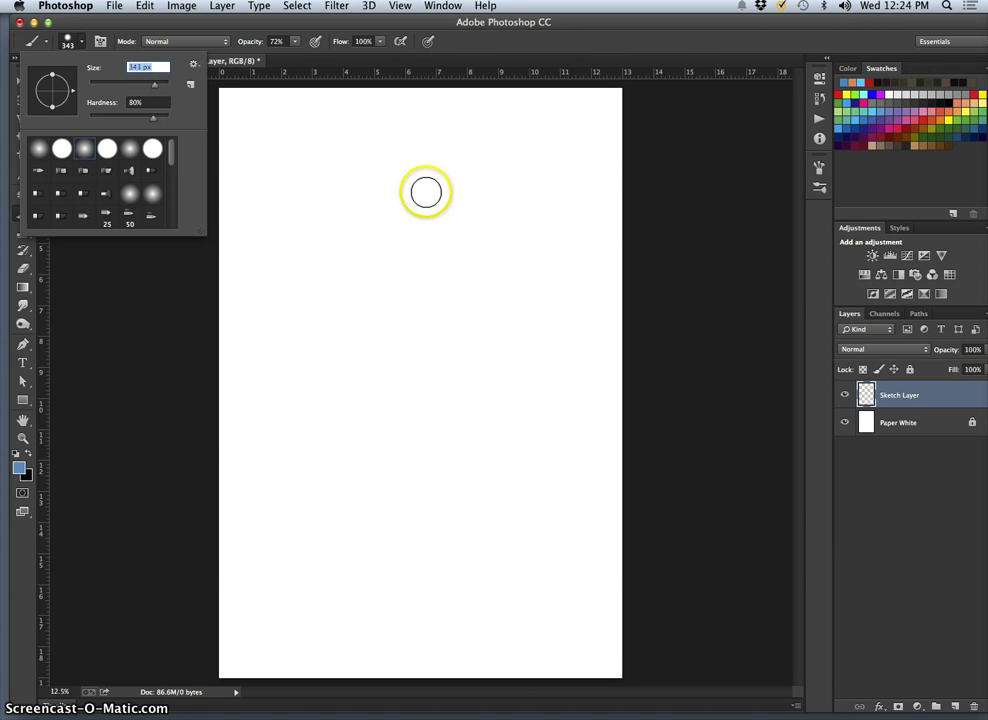
mouse_move(449, 186)
left_mouse_down()
mouse_move(360, 213)
mouse_move(403, 403)
mouse_move(505, 207)
mouse_move(326, 311)
mouse_move(359, 477)
mouse_move(540, 406)
left_mouse_up()
mouse_move(556, 337)
left_mouse_down()
mouse_move(550, 382)
mouse_move(478, 504)
mouse_move(546, 412)
mouse_move(502, 490)
mouse_move(403, 521)
left_mouse_up()
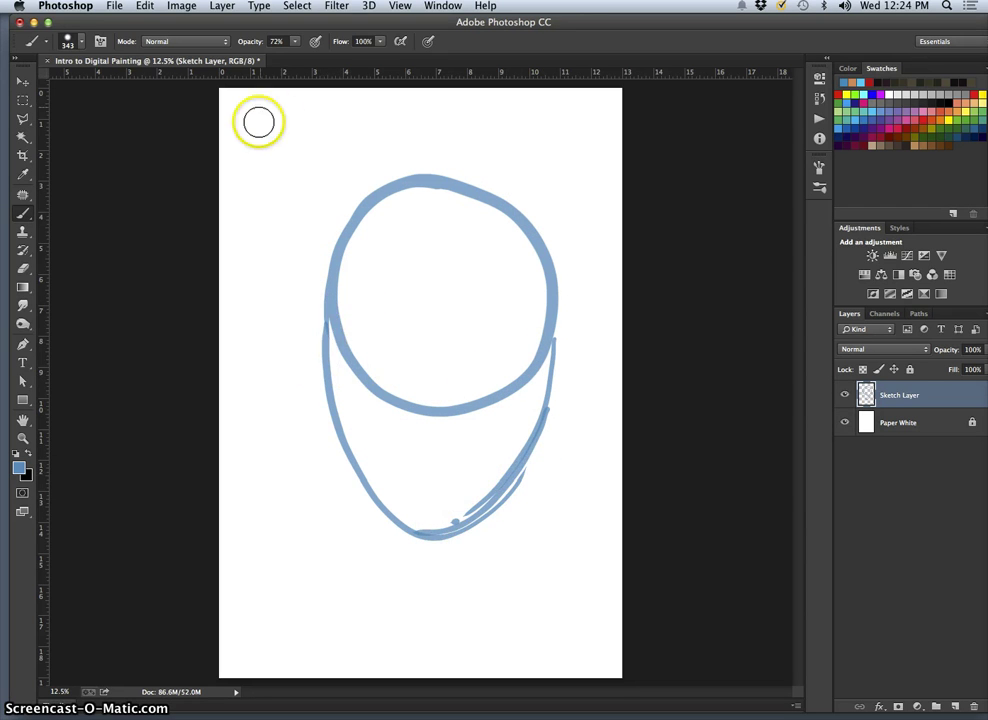
Sketch small example head constructions from rounded and boxy shapes around the upper part of the canvas
mouse_move(275, 137)
left_mouse_down()
mouse_move(301, 115)
mouse_move(259, 175)
mouse_move(320, 176)
left_mouse_up()
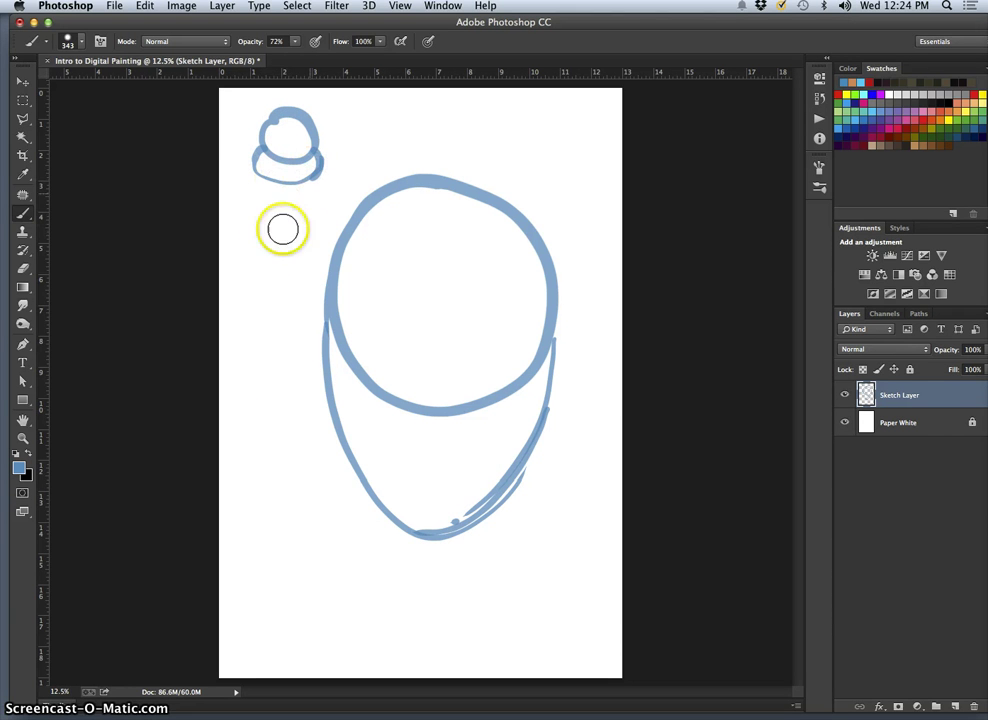
left_click_drag(244, 220, 249, 266)
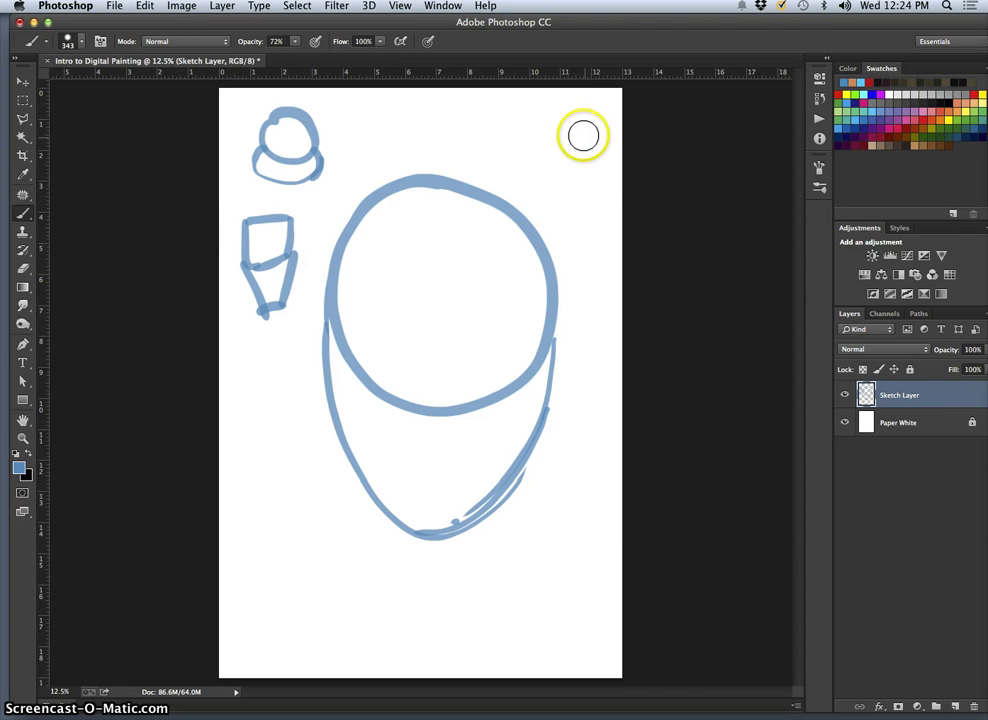
mouse_move(565, 102)
left_mouse_down()
mouse_move(584, 151)
mouse_move(565, 104)
mouse_move(596, 113)
mouse_move(594, 153)
left_mouse_up()
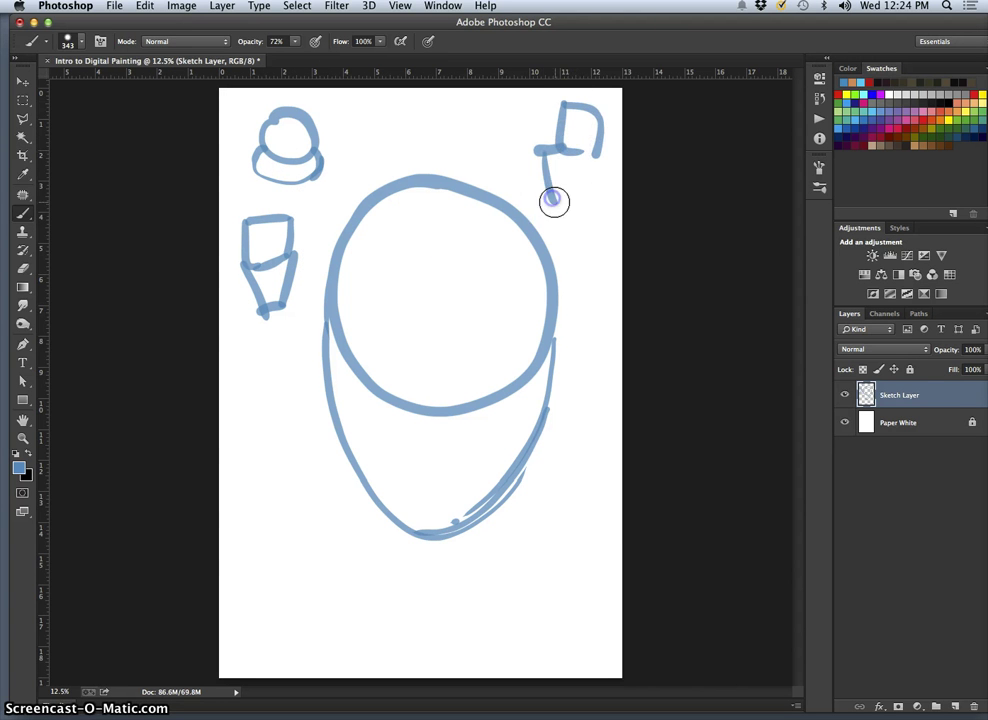
mouse_move(557, 196)
left_mouse_down()
mouse_move(531, 280)
mouse_move(573, 165)
mouse_move(595, 195)
left_mouse_up()
left_click_drag(258, 293, 262, 328)
left_click_drag(281, 182, 288, 182)
left_click_drag(383, 112, 379, 159)
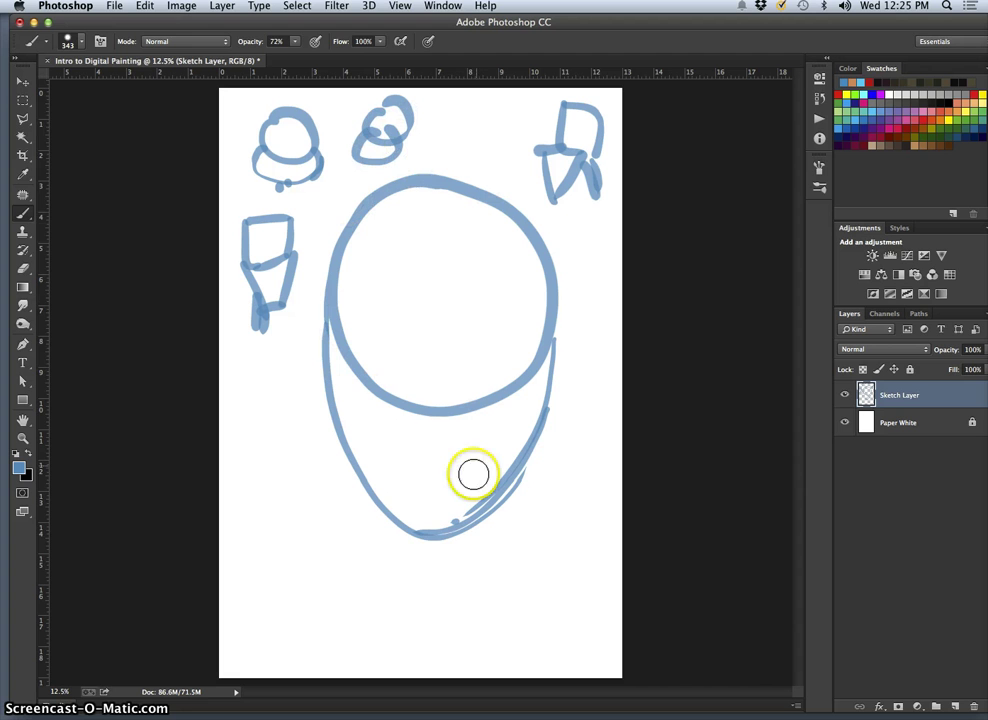
Lasso all the small example heads around the large head, delete them and clear the selection
left_click(22, 118)
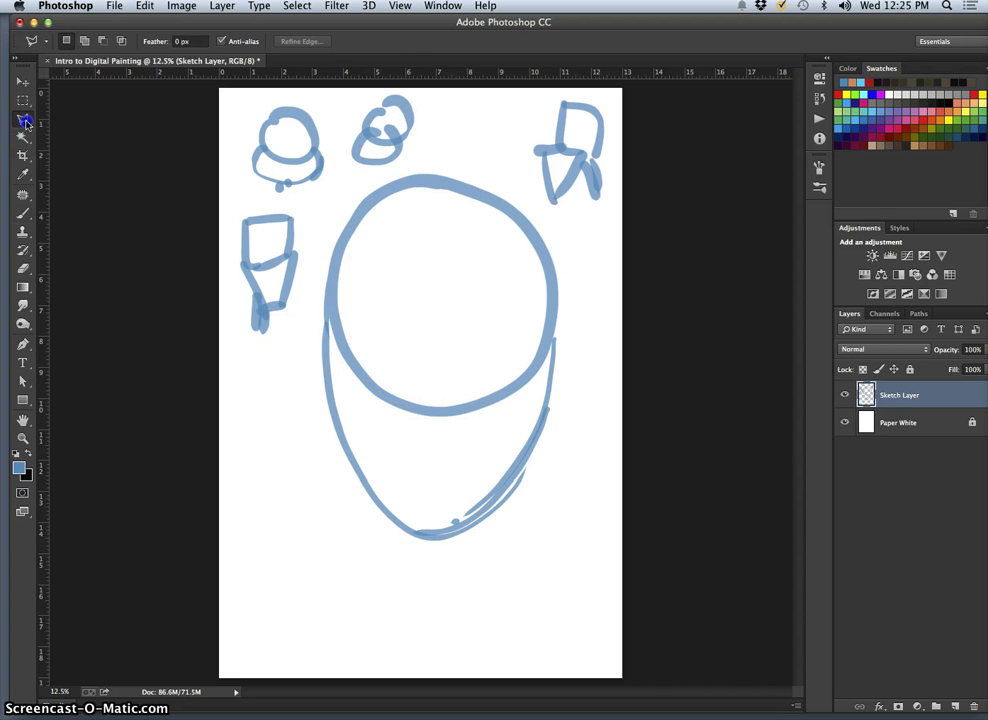
left_click_drag(320, 232, 296, 326)
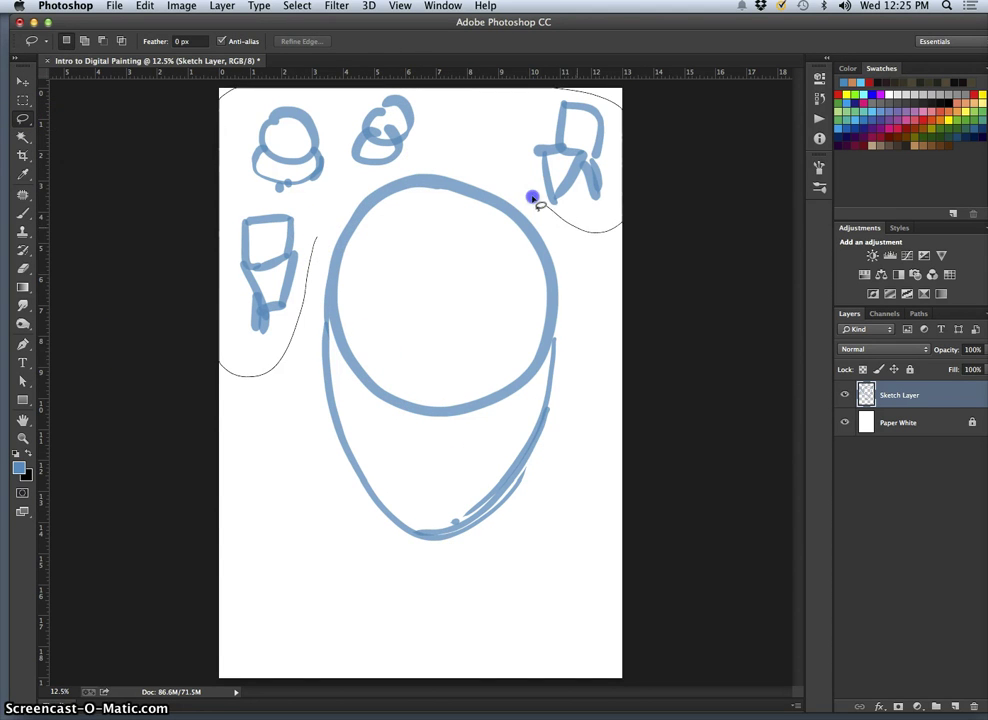
left_click_drag(316, 234, 322, 228)
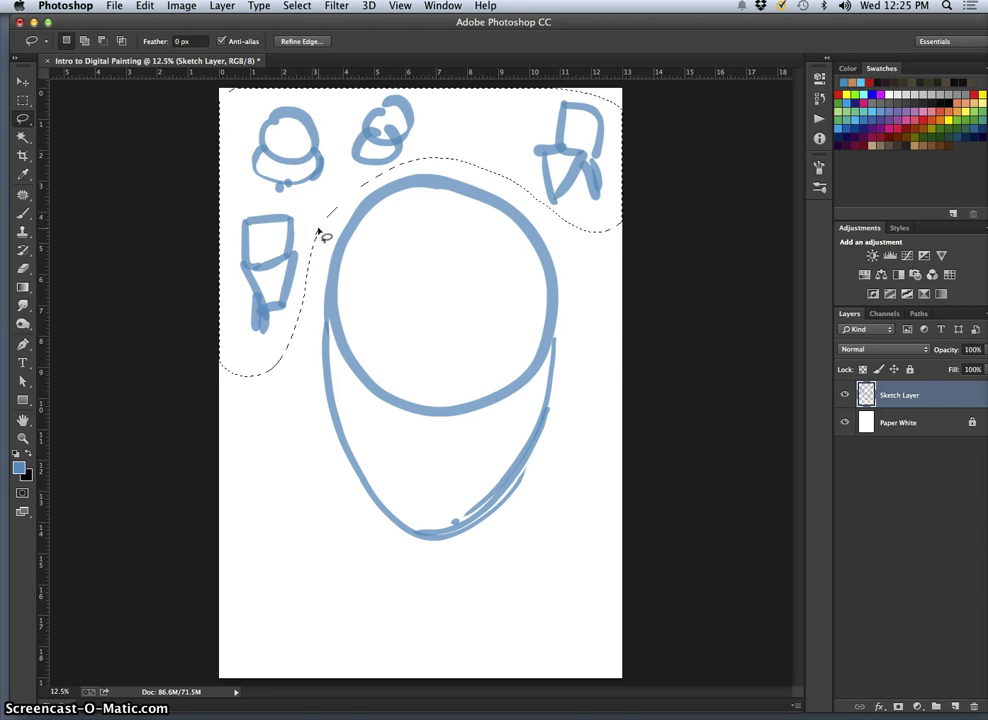
key("Delete")
left_click(567, 589)
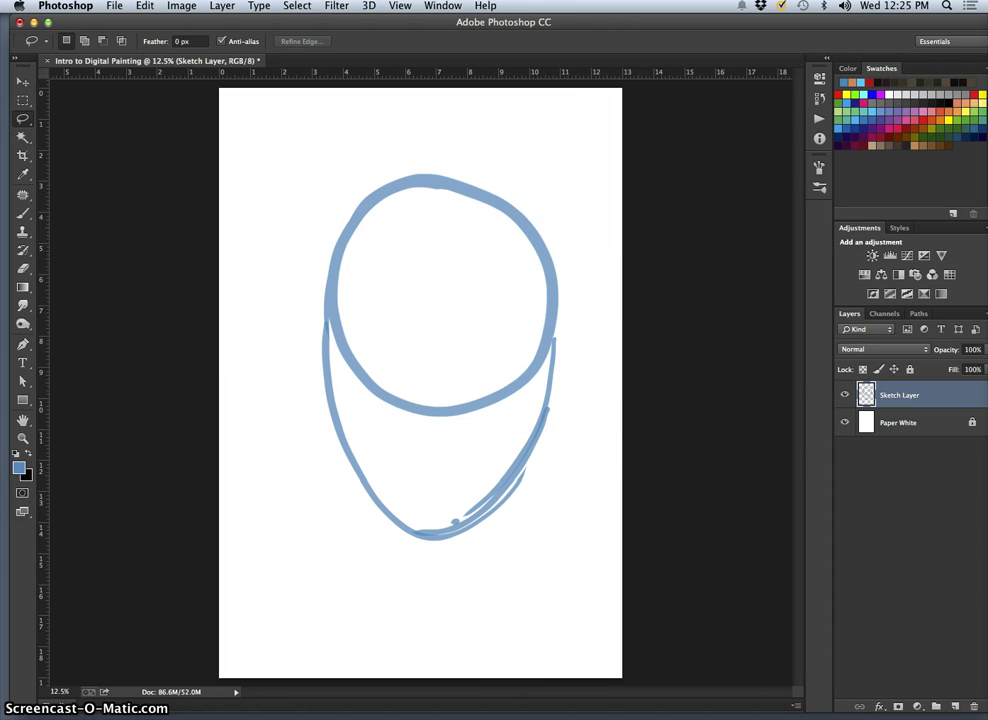
Switch to Firefox, search Google Images for "elvis costello" and open the black-and-white portrait with dark glasses from uncut.co.uk
mouse_move(217, 712)
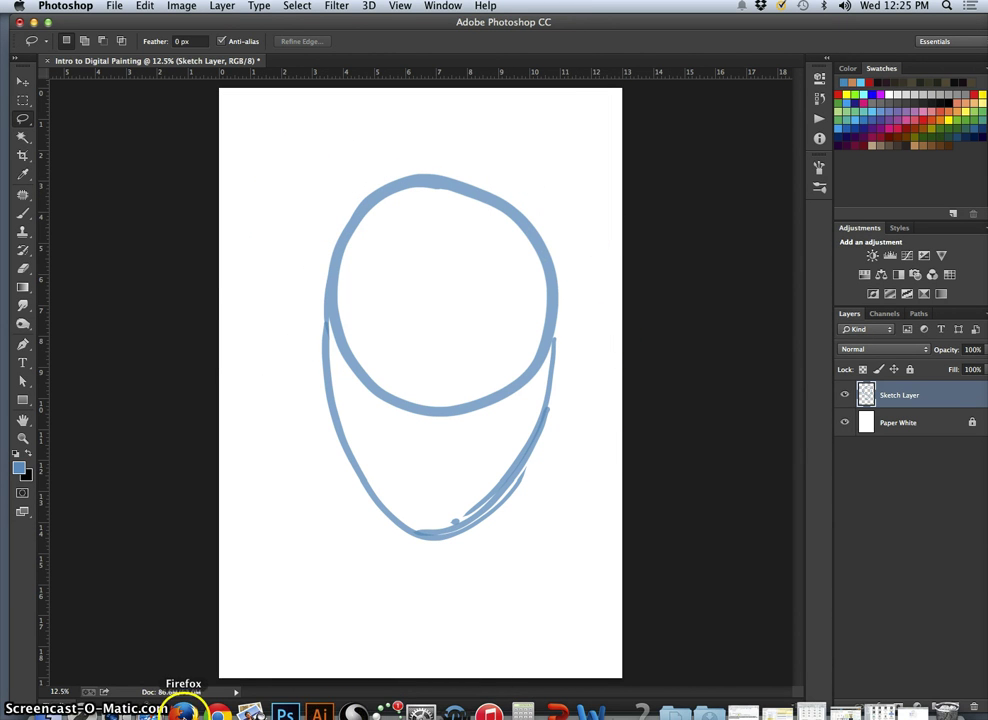
left_click(183, 712)
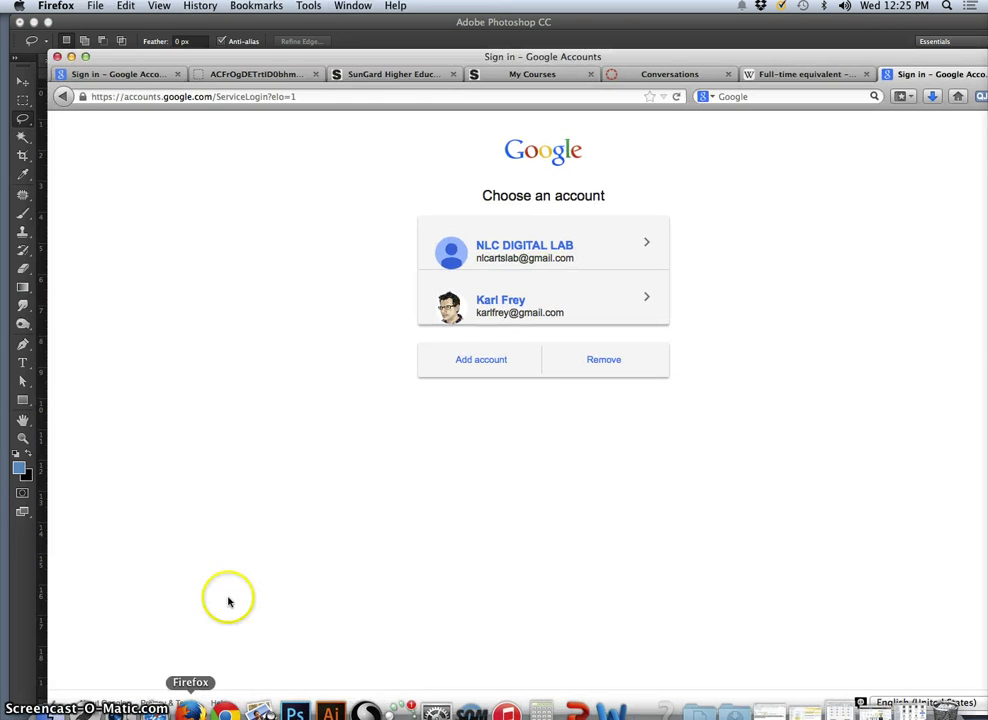
left_click(746, 96)
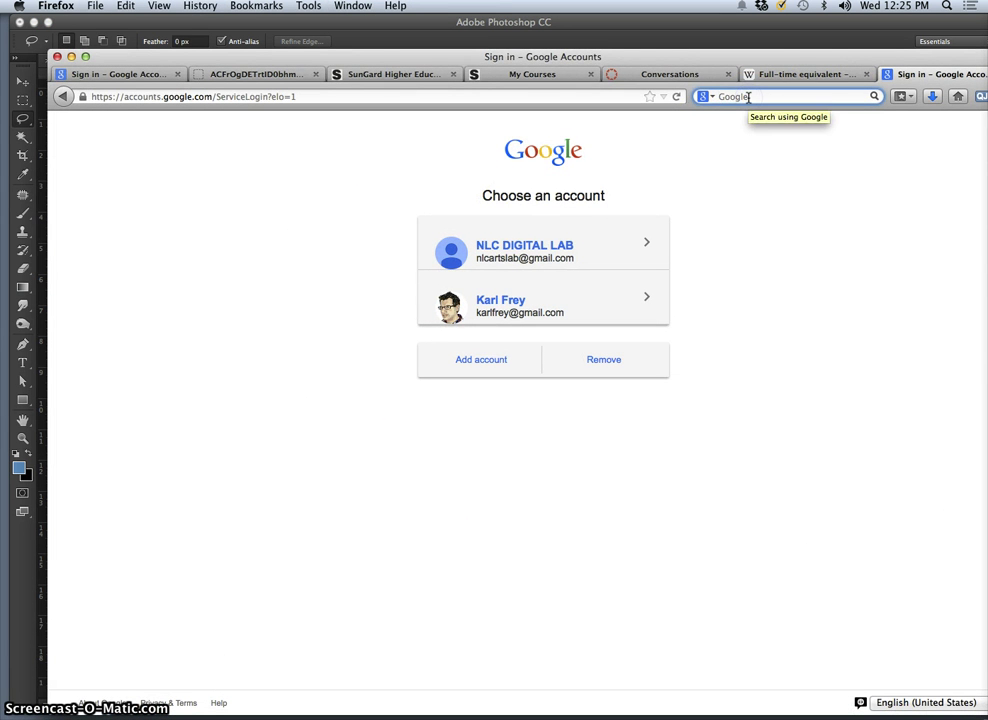
type("el")
key("BackSpace")
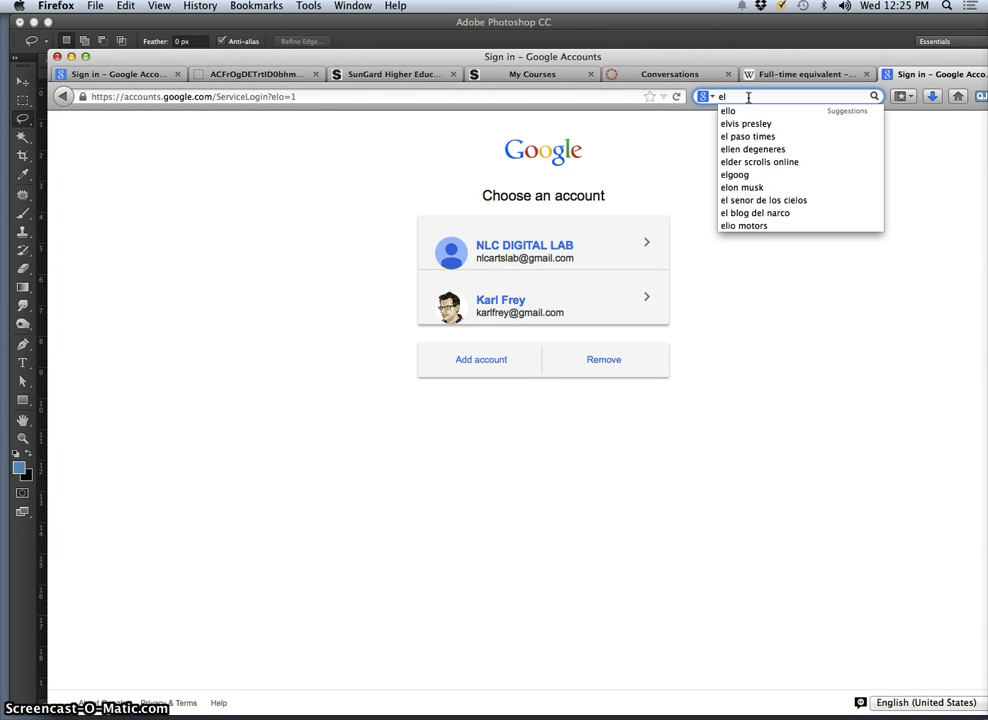
type("vis costello")
left_click(192, 704)
key("Return")
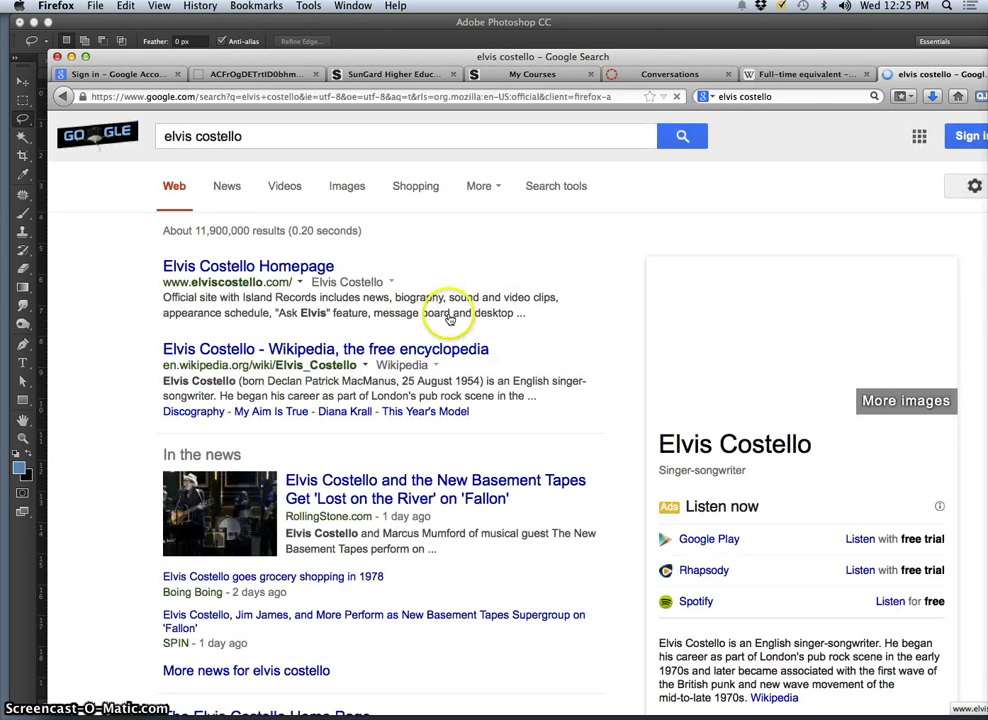
left_click(347, 187)
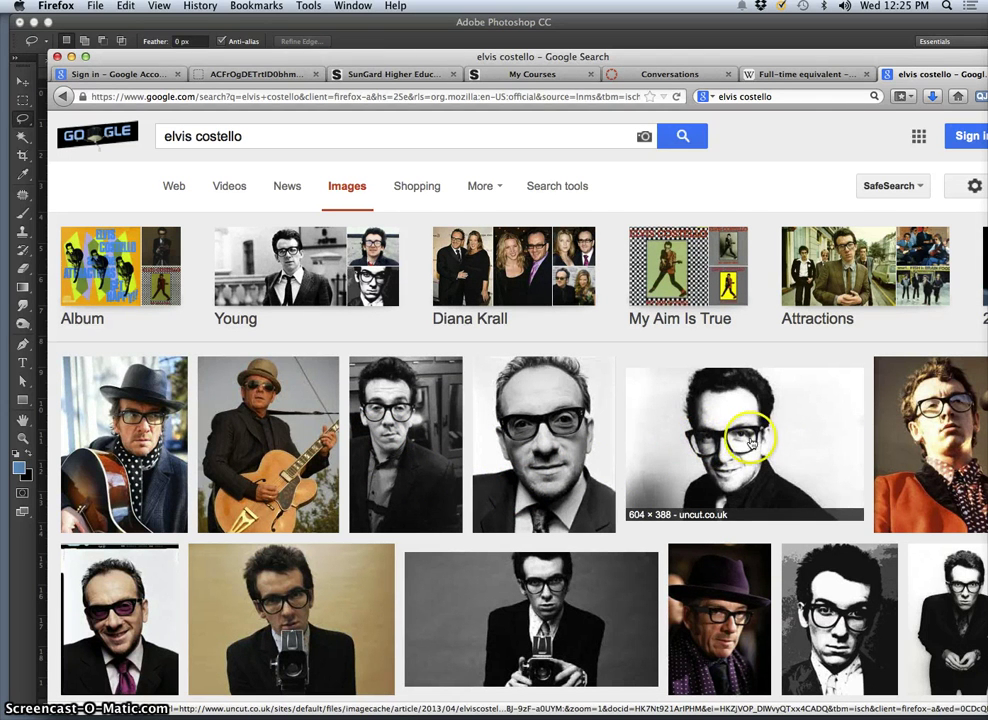
left_click(748, 440)
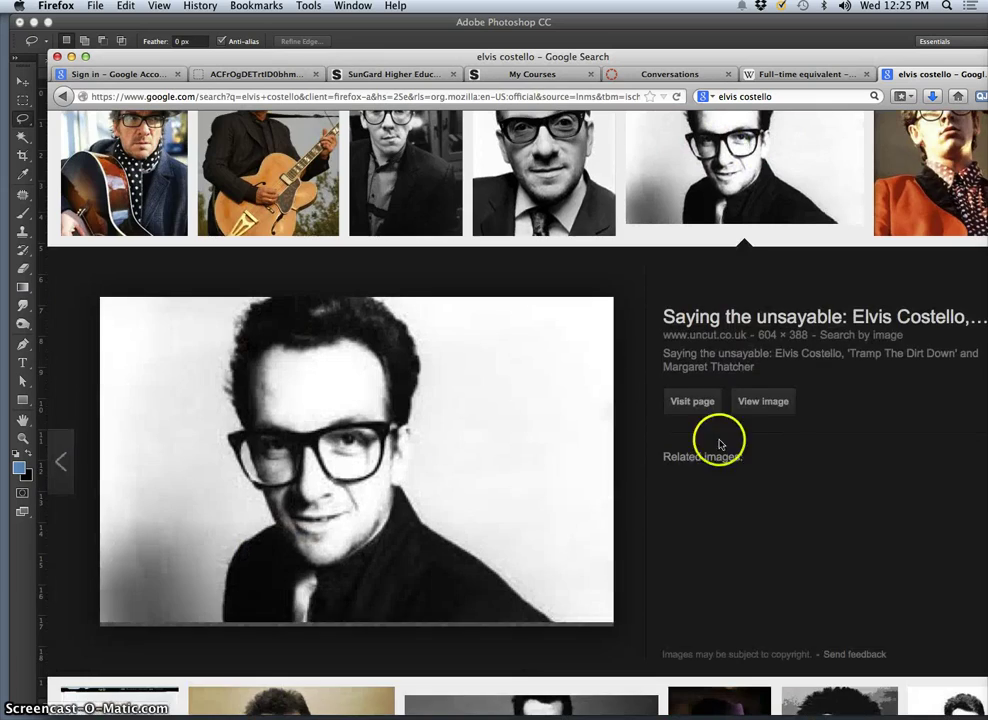
Return to the Elvis Costello image results and open the colour portrait with the camera from seventiesmusic.wordpress.com
left_click(62, 96)
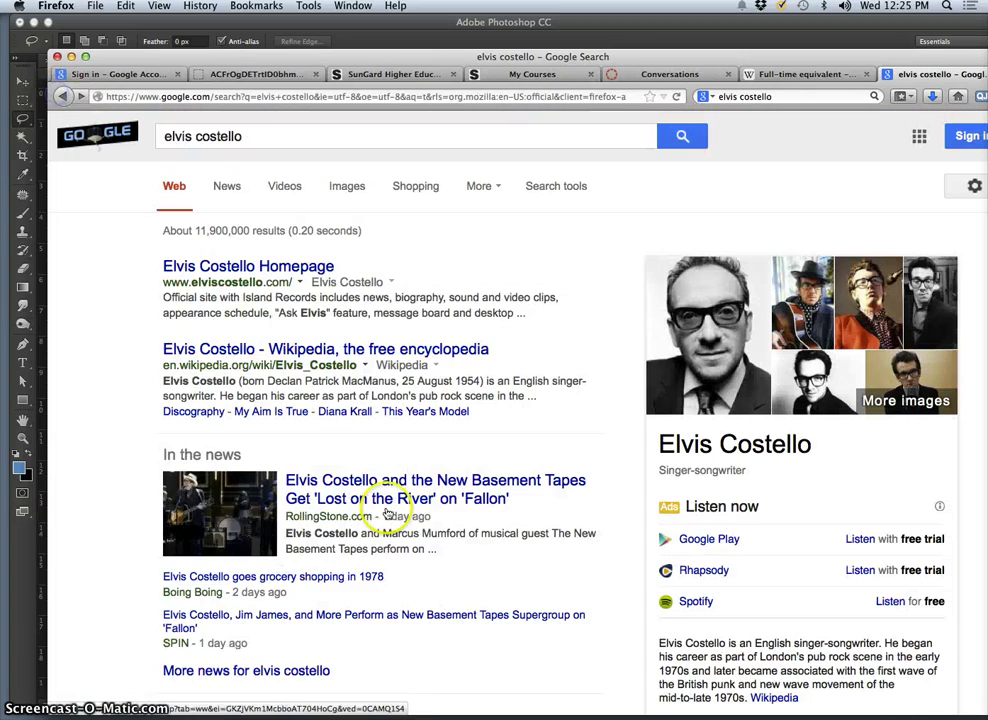
left_click(928, 400)
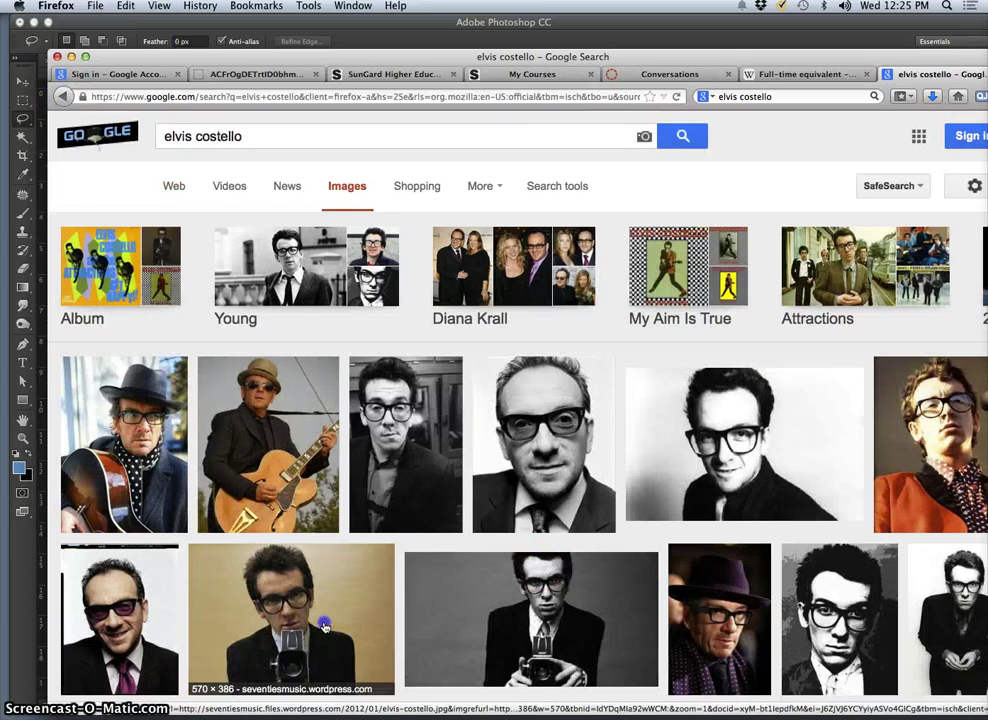
left_click(323, 625)
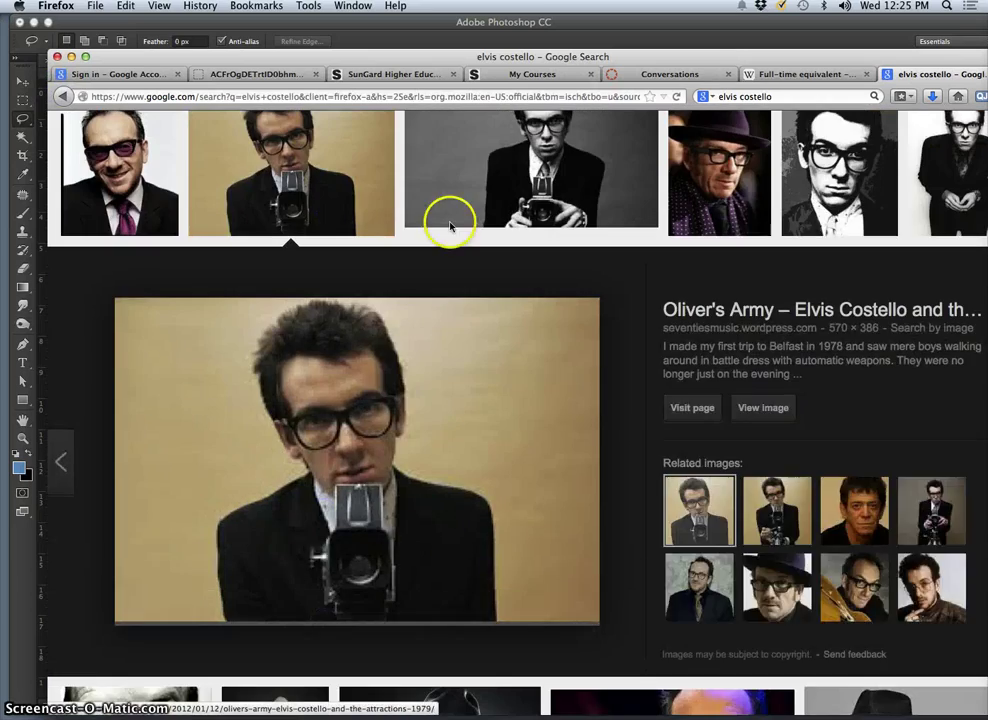
Move the Photoshop and Firefox windows aside to uncover the desktop and open elvis-costello.jpg in Preview
left_click(647, 33)
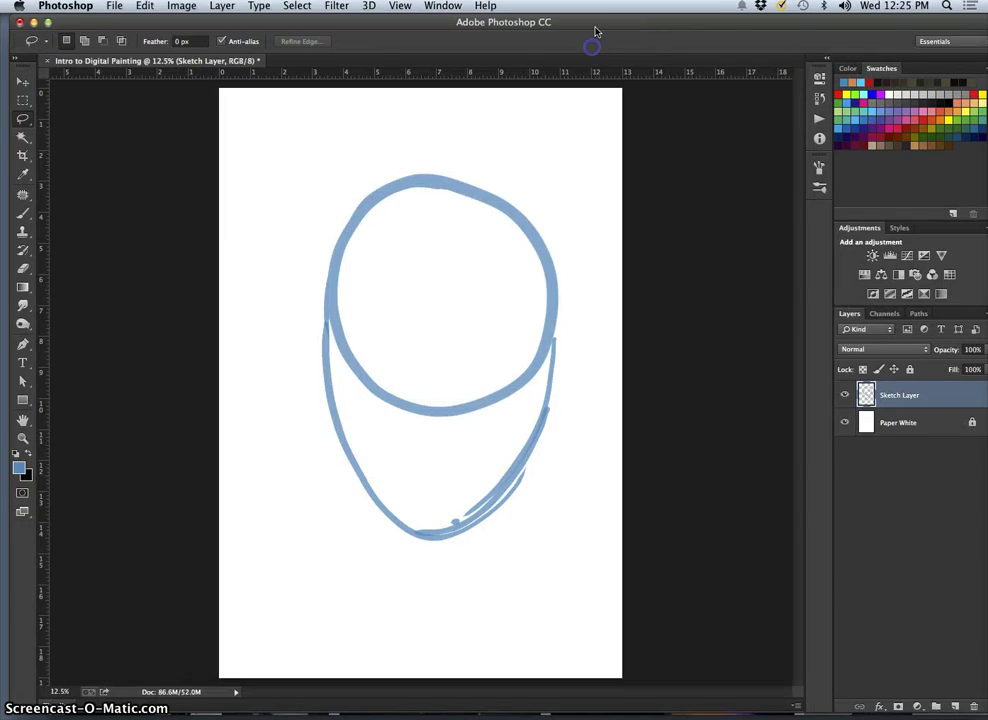
left_click_drag(595, 28, 588, 394)
left_click_drag(561, 56, 702, 26)
left_click_drag(432, 387, 342, 99)
left_click(213, 24)
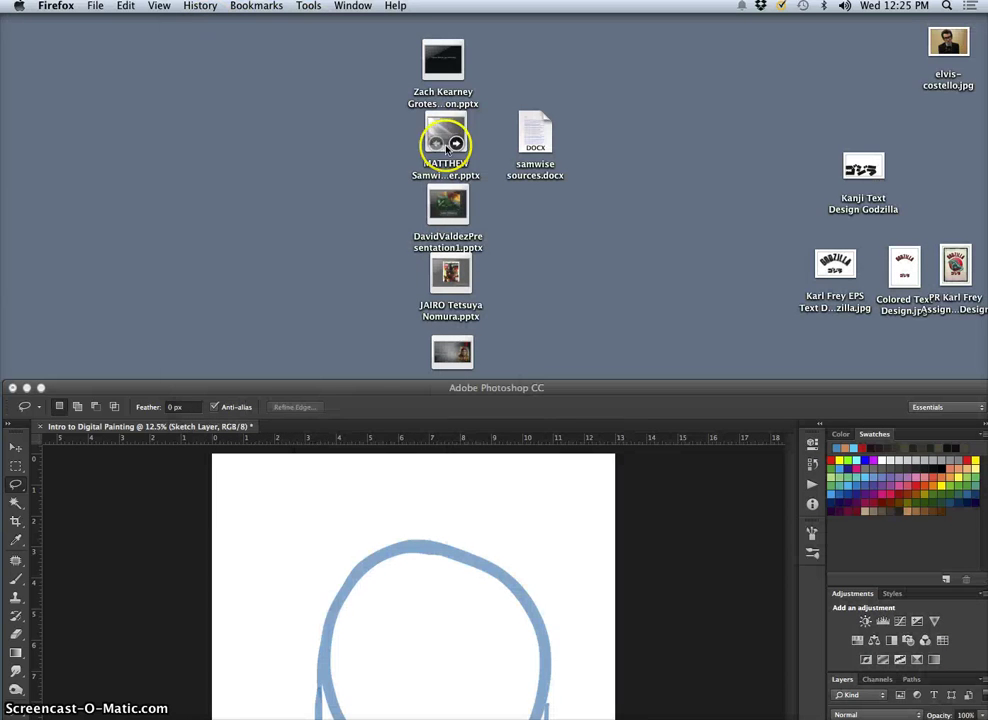
double_click(940, 48)
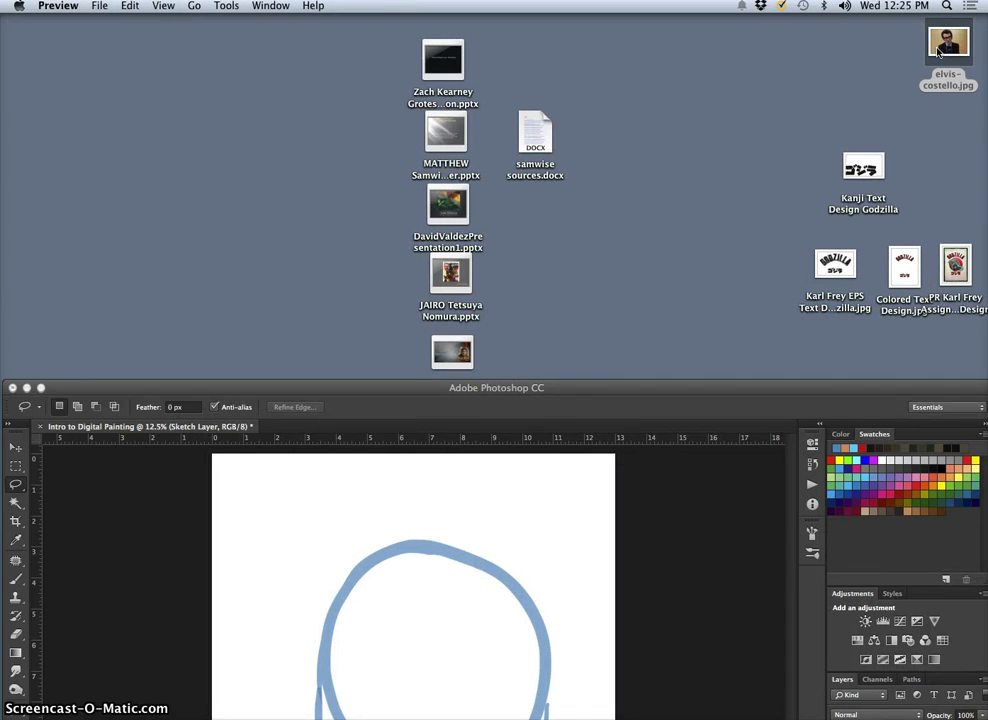
Move the Photoshop window back up and shrink the elvis-costello.jpg reference window in front of it
left_click(596, 395)
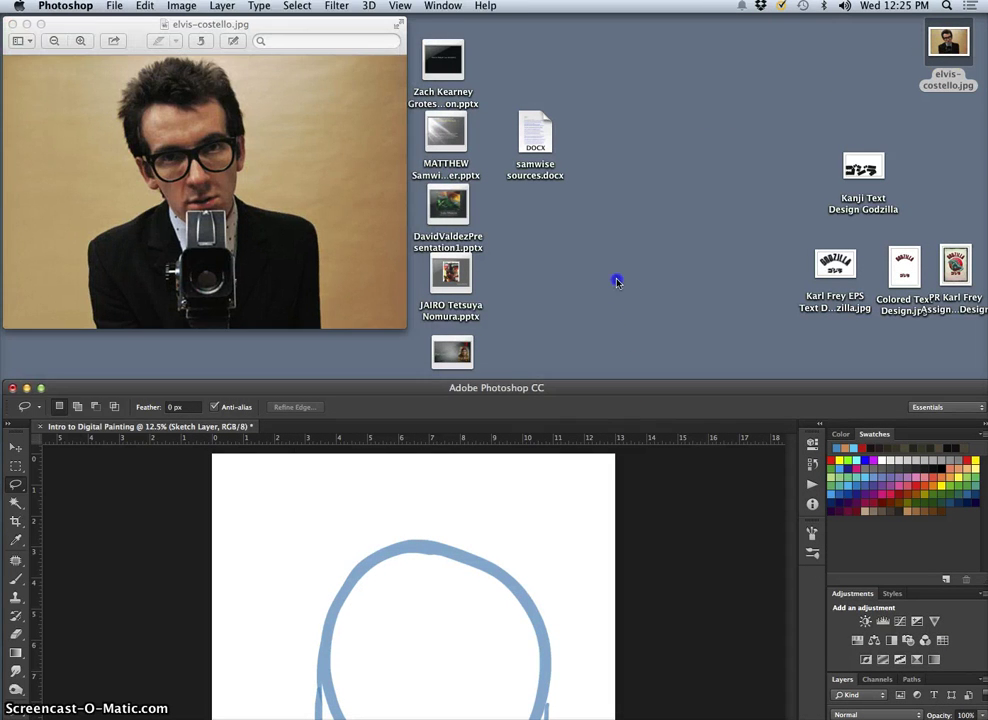
left_click_drag(617, 391, 645, 65)
left_click(343, 22)
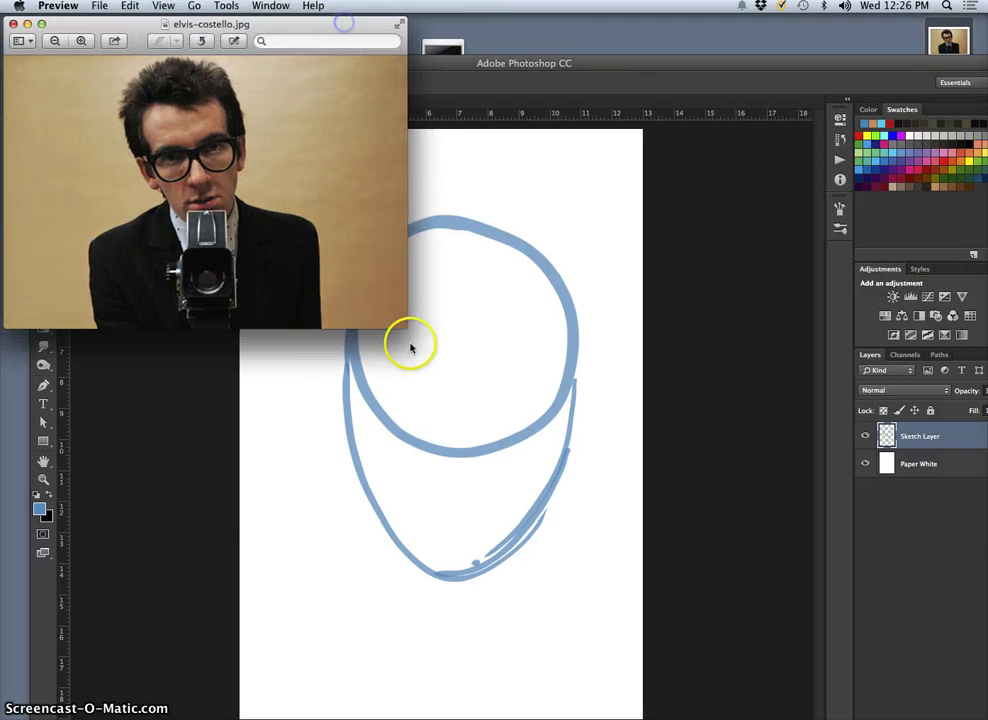
left_click_drag(404, 328, 260, 273)
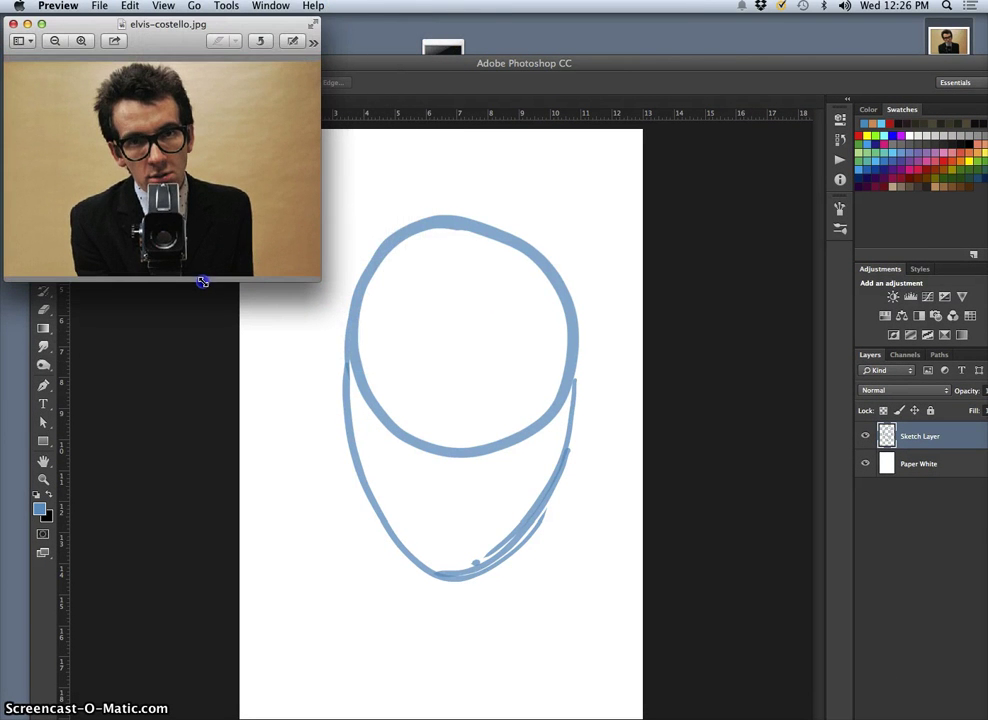
Float the Intro to Digital Painting document in its own window and arrange it beside the reference photo, with the Photoshop frame lowered
left_click(435, 70)
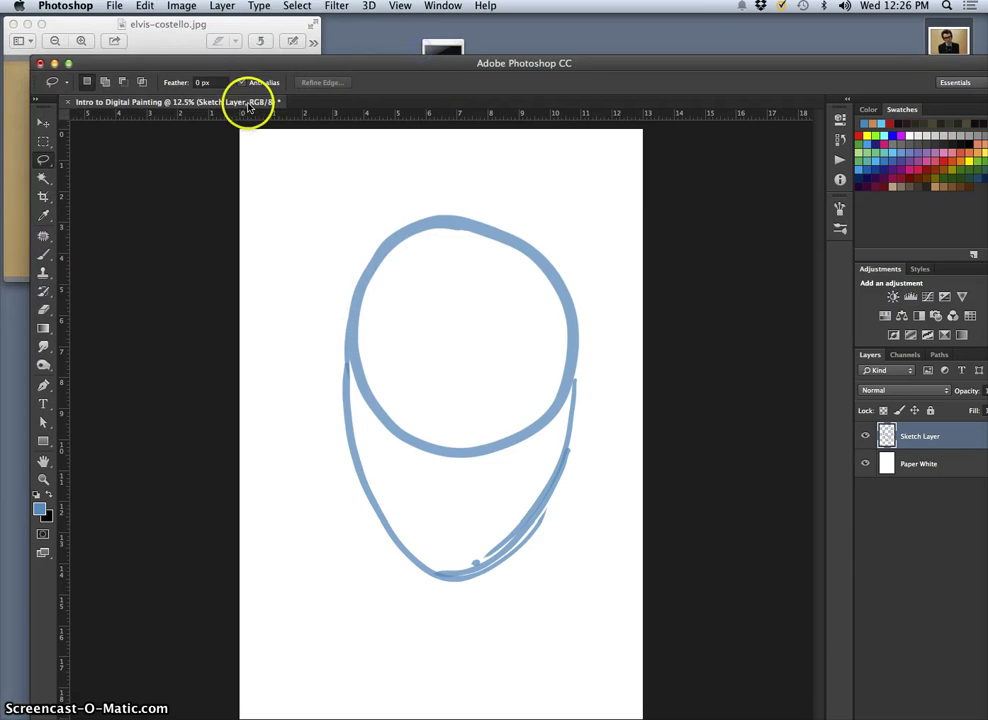
left_click_drag(249, 107, 262, 168)
left_click(258, 37)
left_click(357, 180)
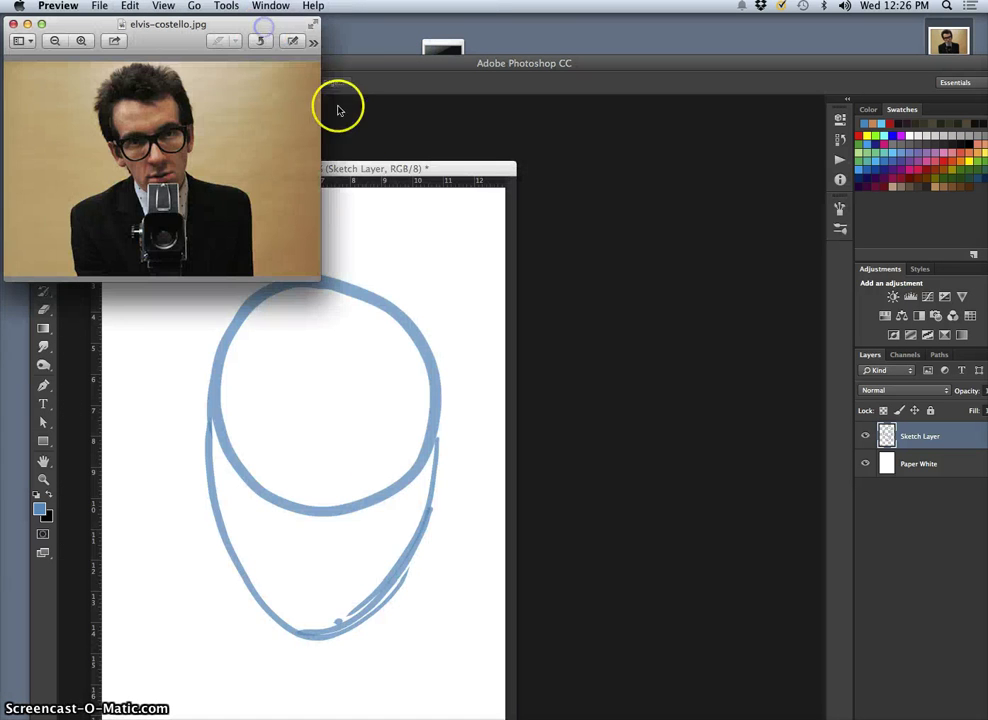
left_click_drag(357, 180, 628, 152)
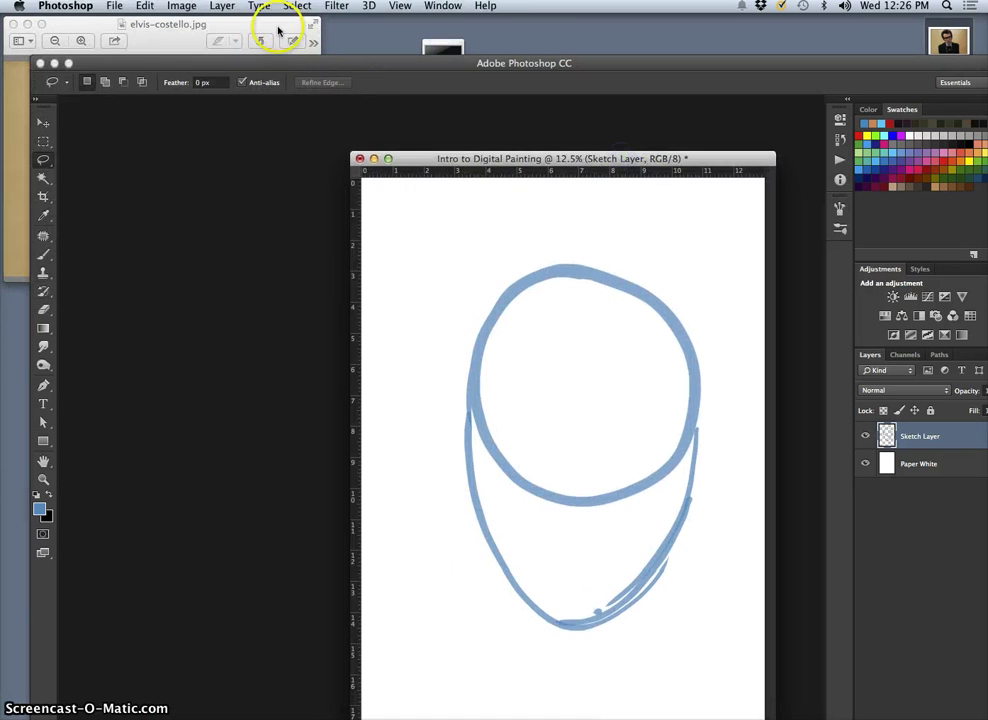
left_click(278, 28)
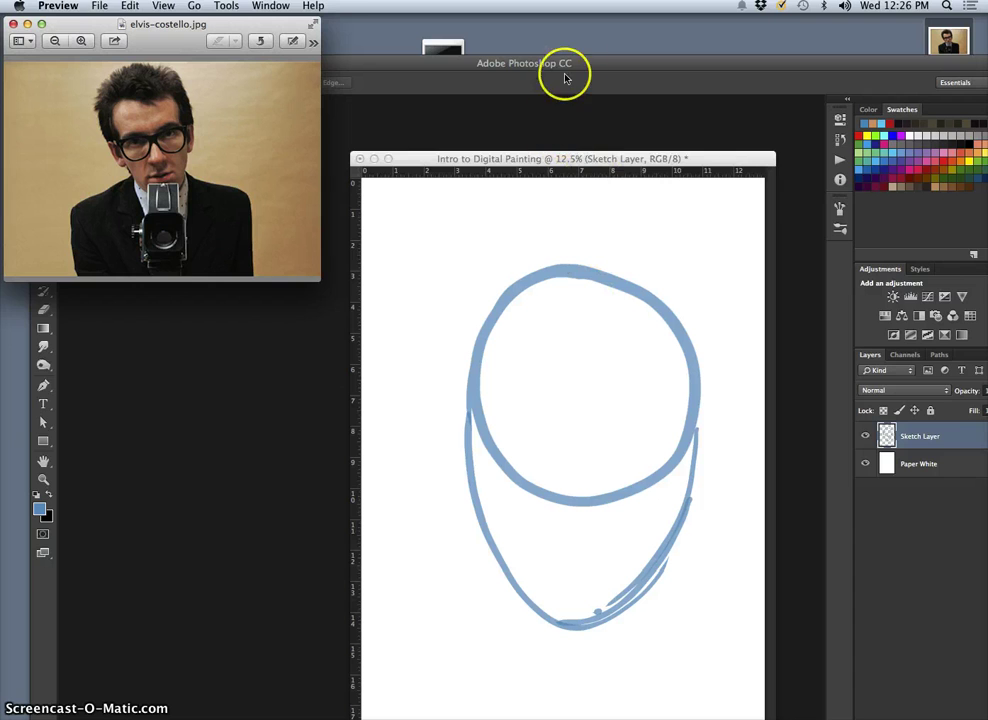
left_click_drag(578, 64, 575, 298)
left_click_drag(589, 160, 586, 51)
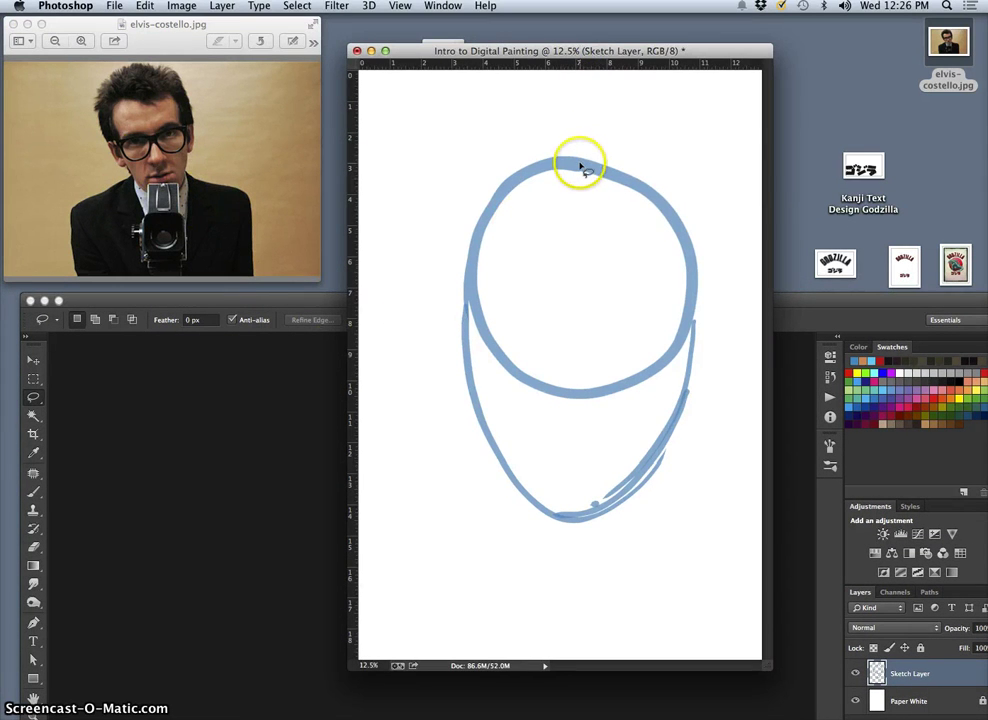
With the Brush tool, draw a vertical centre line through the head and a horizontal eye line labelled "eye"
left_click(33, 491)
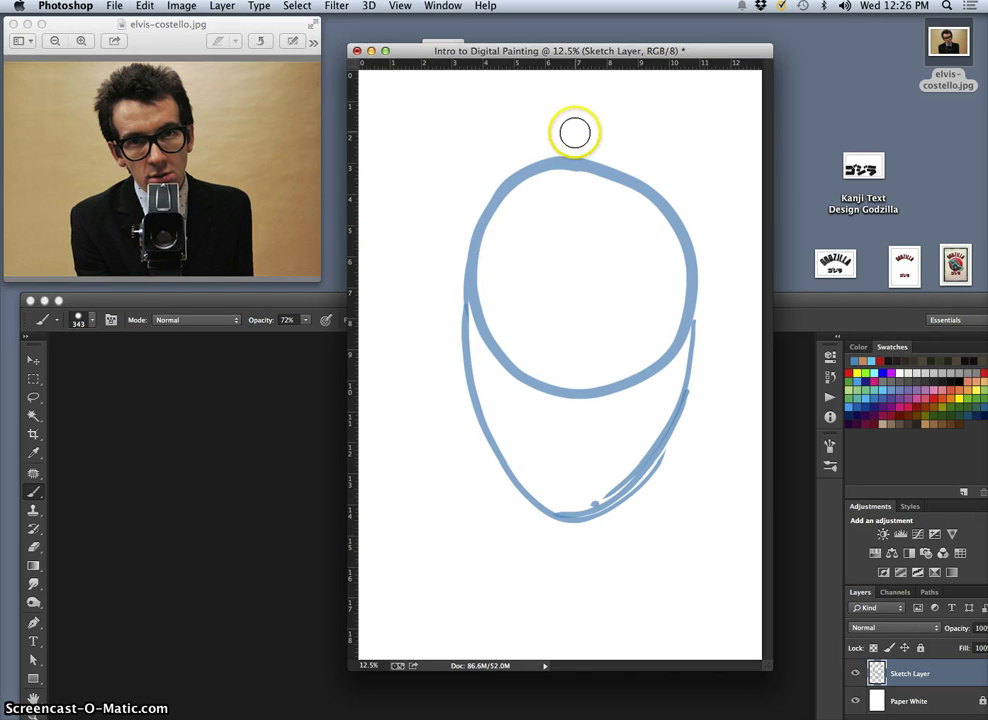
left_click_drag(576, 142, 592, 588)
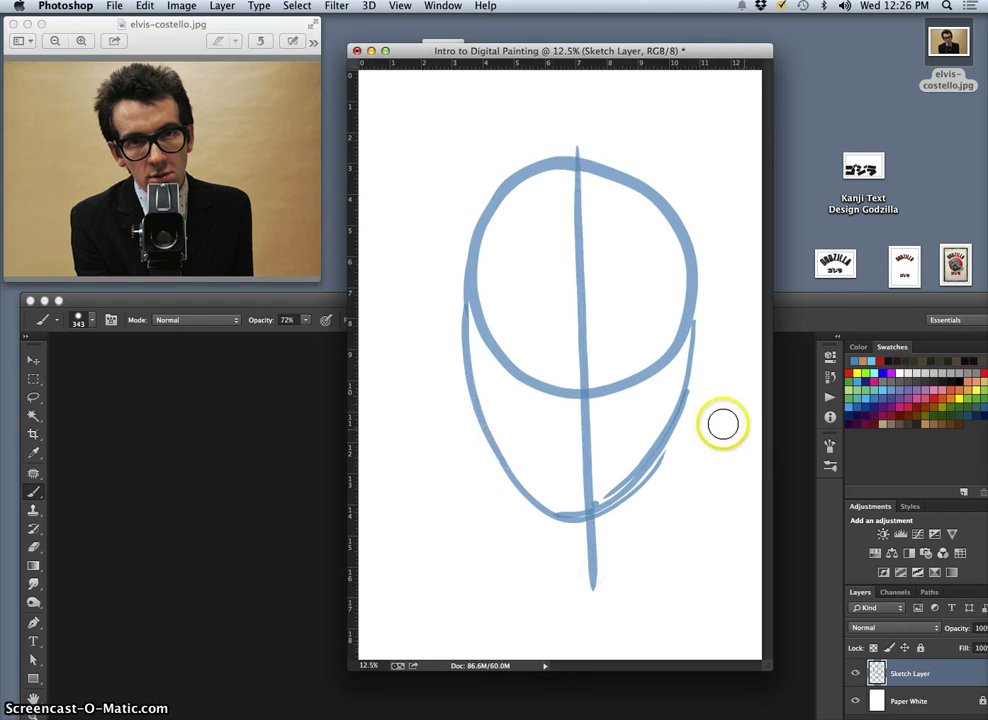
left_click_drag(393, 350, 774, 366)
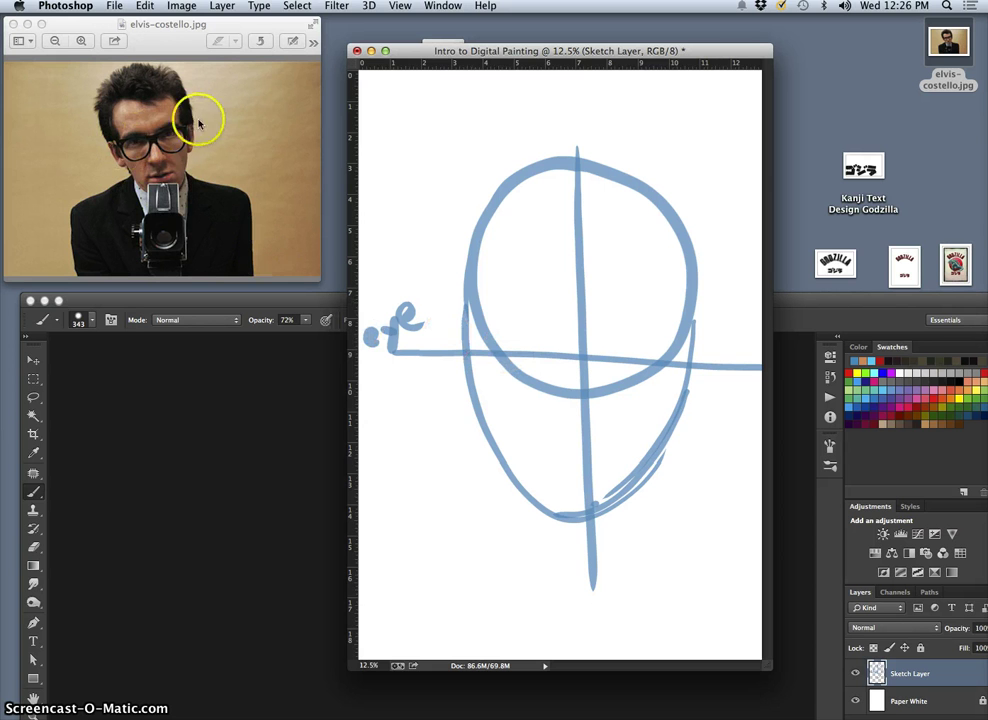
Divide the eye line into five eye-widths with tick marks and arcs, and sketch the two eyes on it
mouse_move(470, 350)
left_mouse_down()
mouse_move(606, 360)
mouse_move(505, 347)
mouse_move(562, 360)
mouse_move(606, 353)
left_mouse_up()
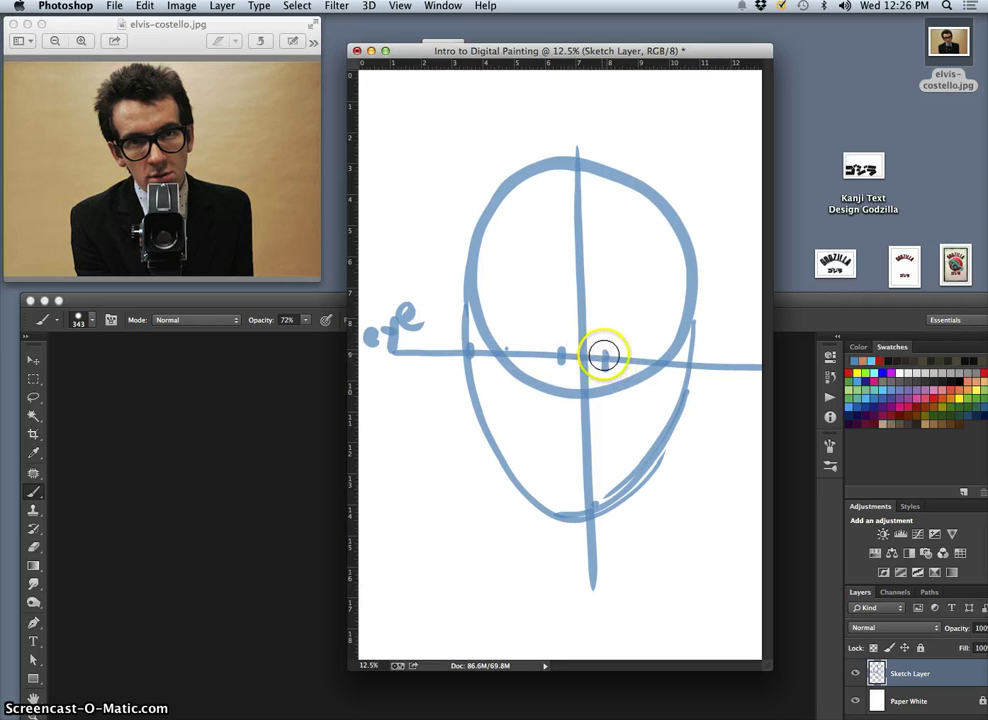
left_click_drag(578, 348, 595, 348)
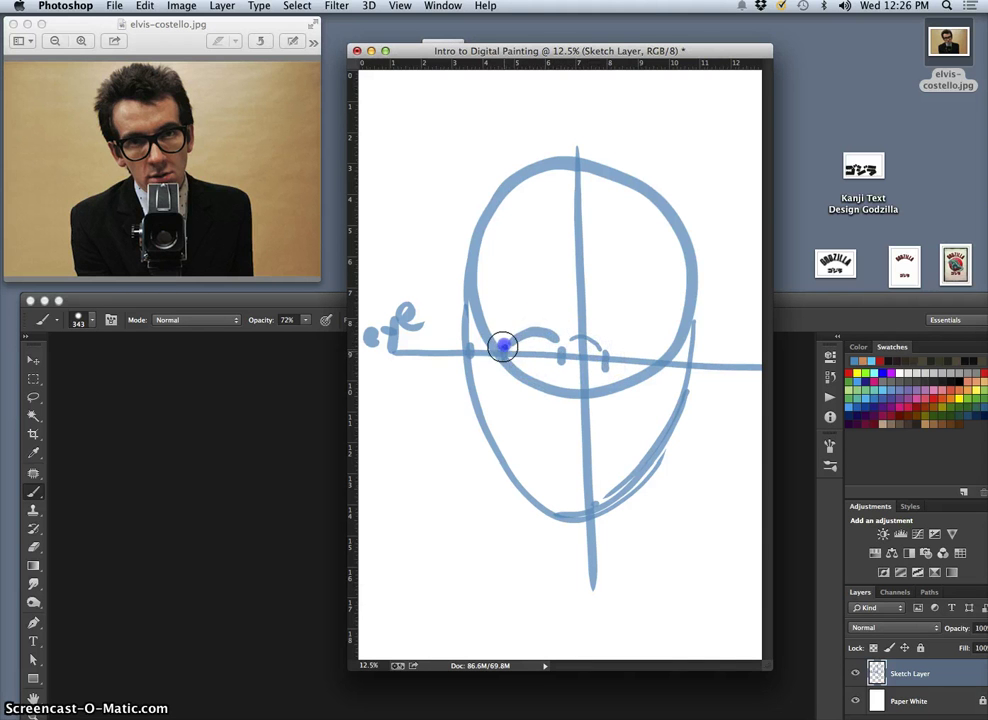
left_click_drag(472, 338, 508, 345)
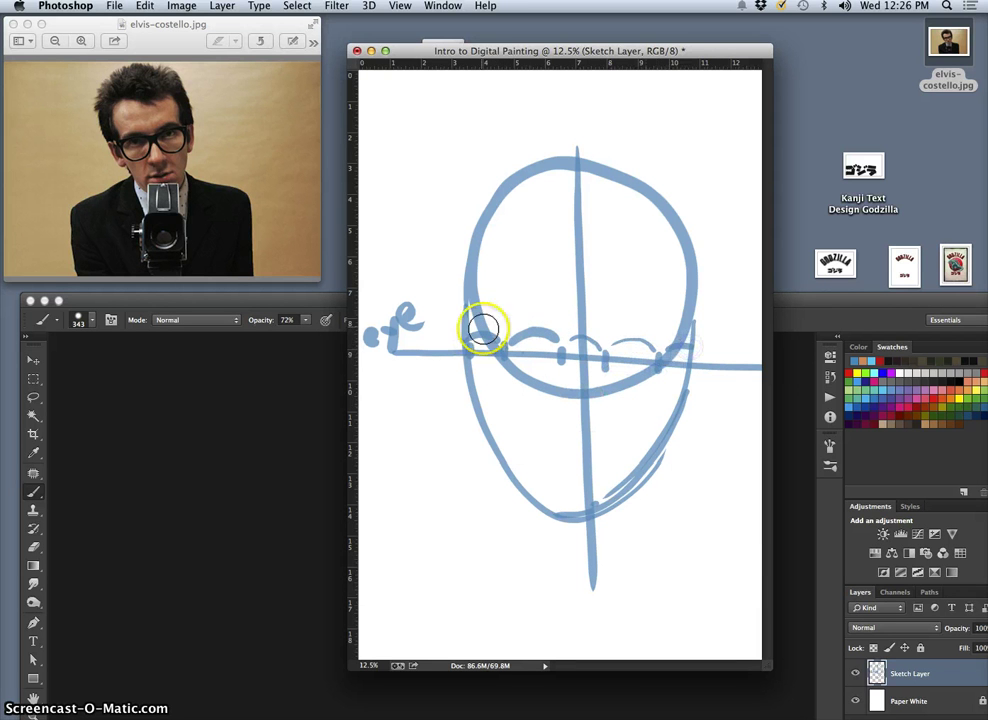
left_click(509, 356)
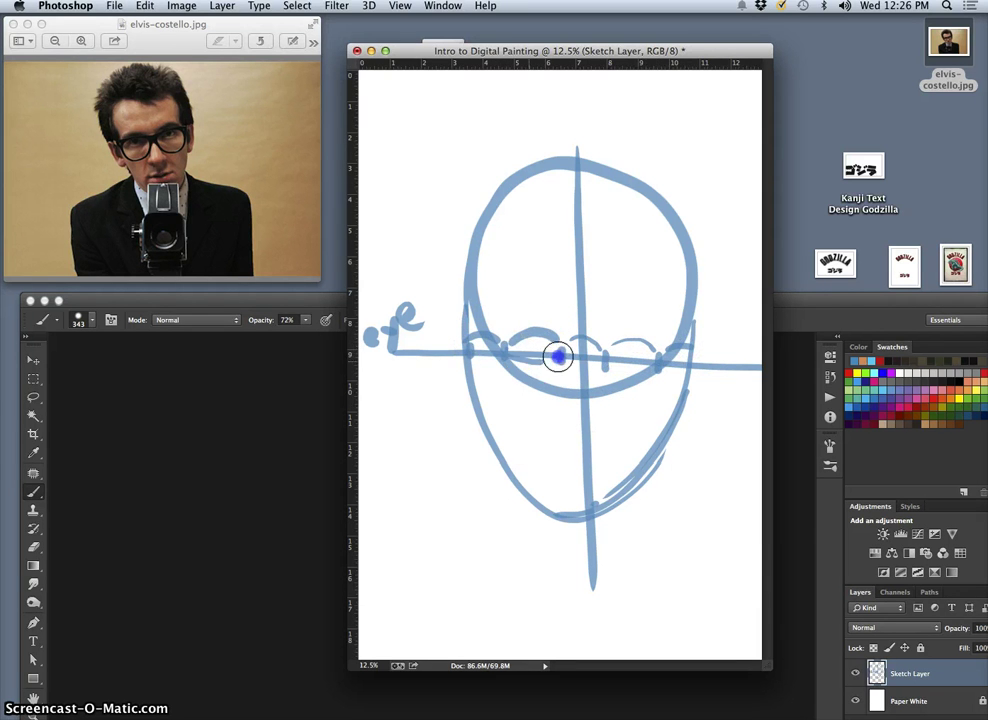
left_click_drag(593, 352, 632, 366)
left_click(495, 350)
left_click_drag(522, 349, 550, 351)
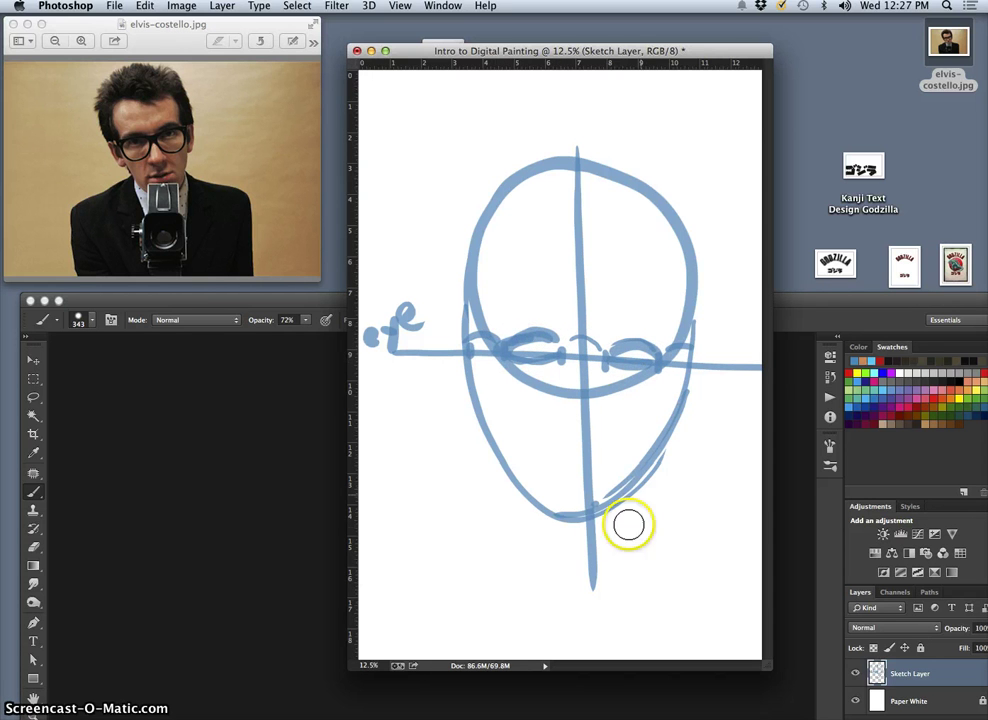
Draw a chin guide line and a dotted nose guide midway between eyes and chin, labelled "Nose"
left_click(437, 350)
left_click_drag(588, 537, 406, 499)
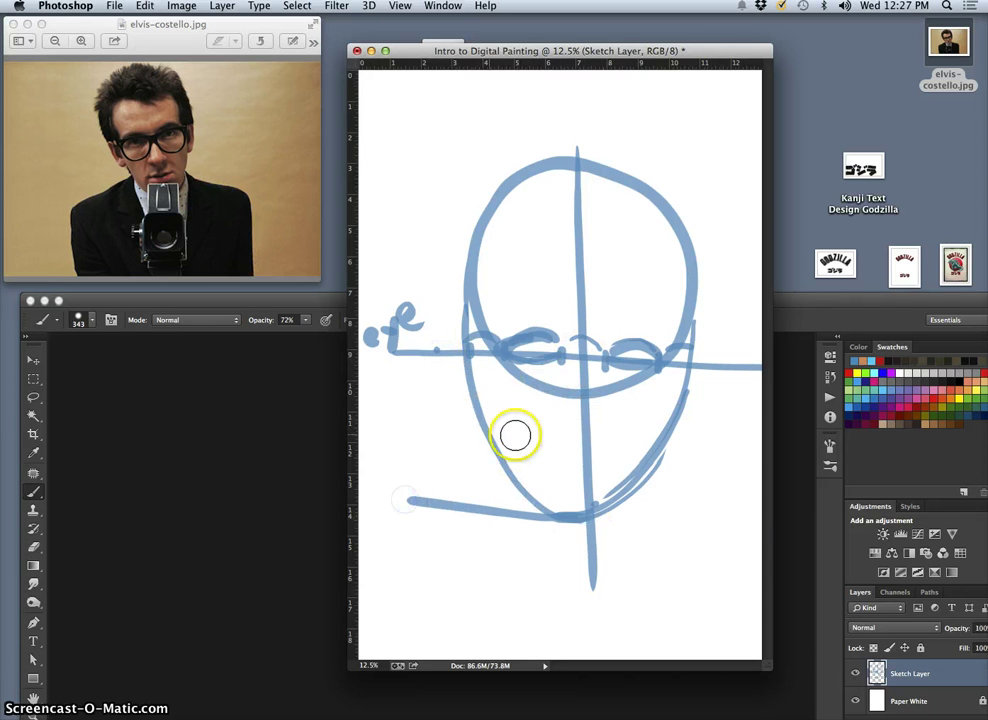
left_click(437, 414)
left_click(371, 416)
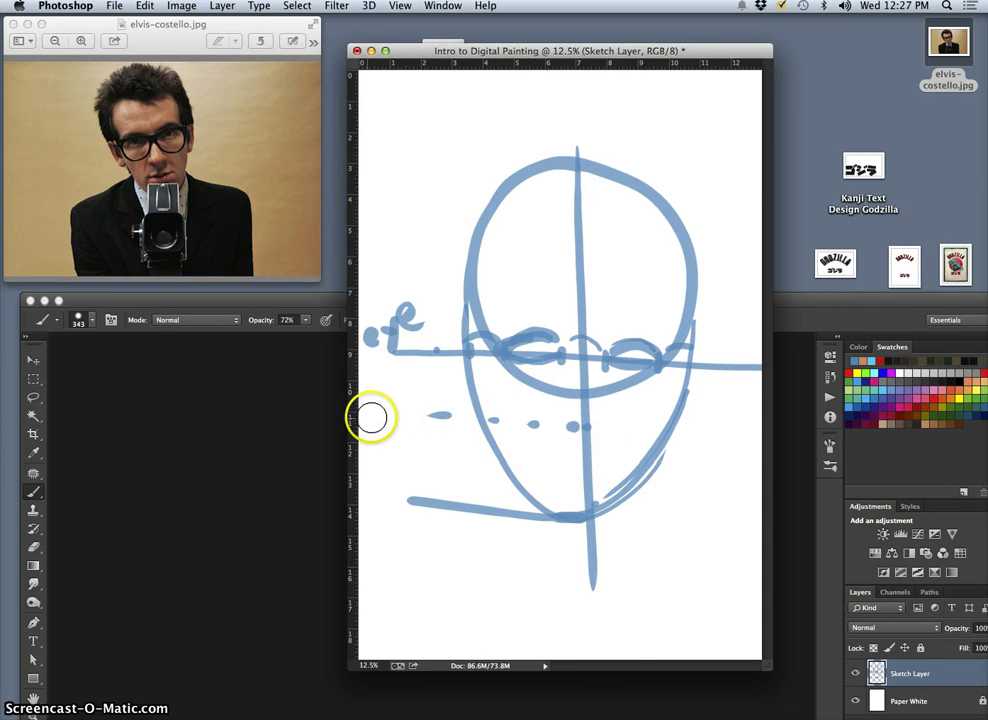
left_click_drag(371, 416, 378, 400)
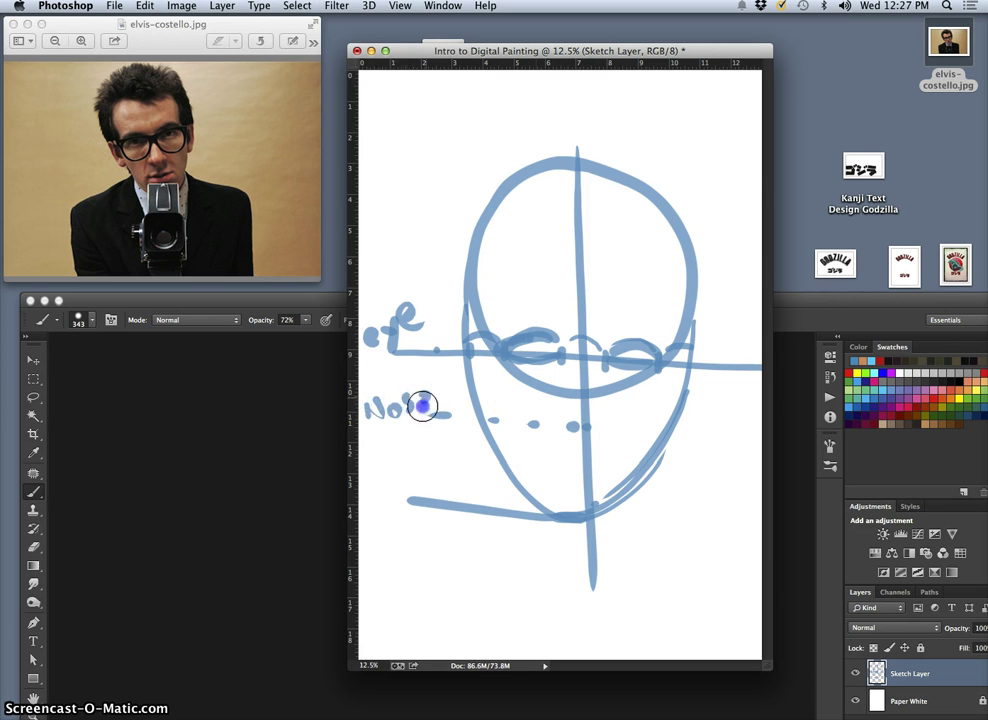
Sketch the base of the nose and drop two vertical lines to it from the inner eye corners
left_click_drag(559, 417, 597, 420)
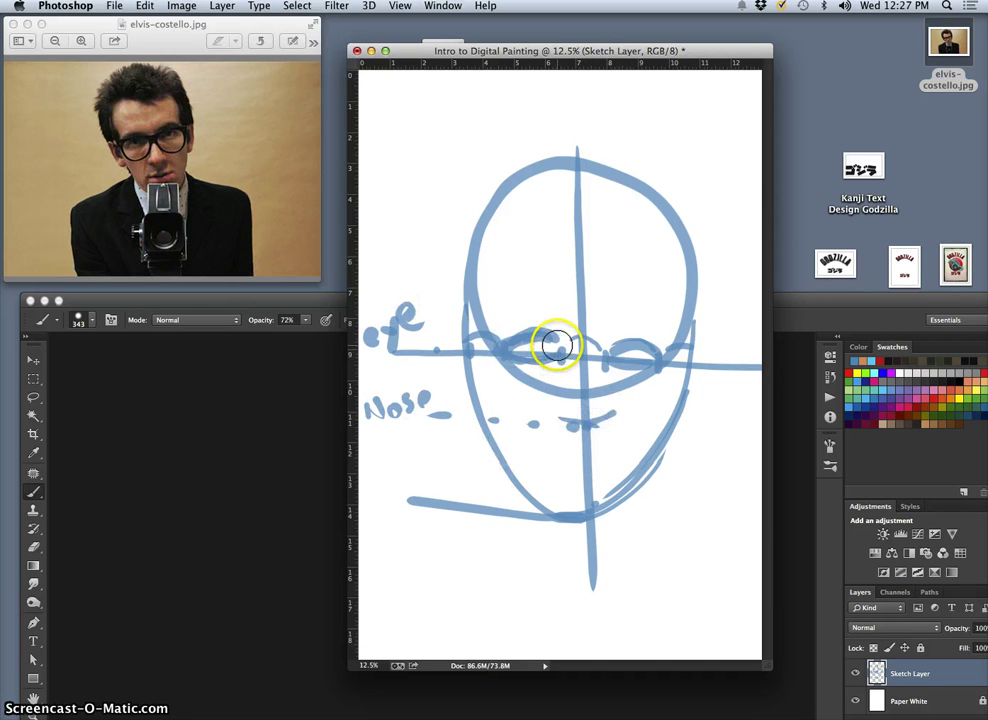
left_click_drag(557, 349, 556, 390)
left_click_drag(612, 357, 612, 417)
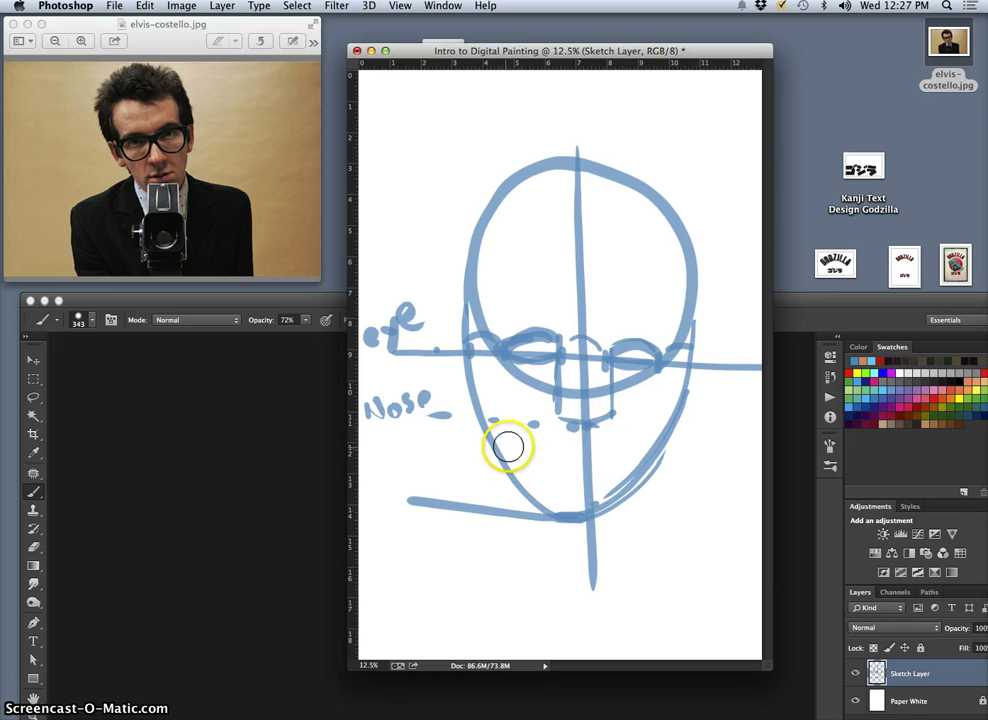
Draw two horizontal guide lines between the nose and chin, and label the upper one "Mouth"
left_click_drag(506, 450, 678, 461)
mouse_move(527, 486)
left_mouse_down()
mouse_move(608, 487)
mouse_move(656, 490)
left_mouse_up()
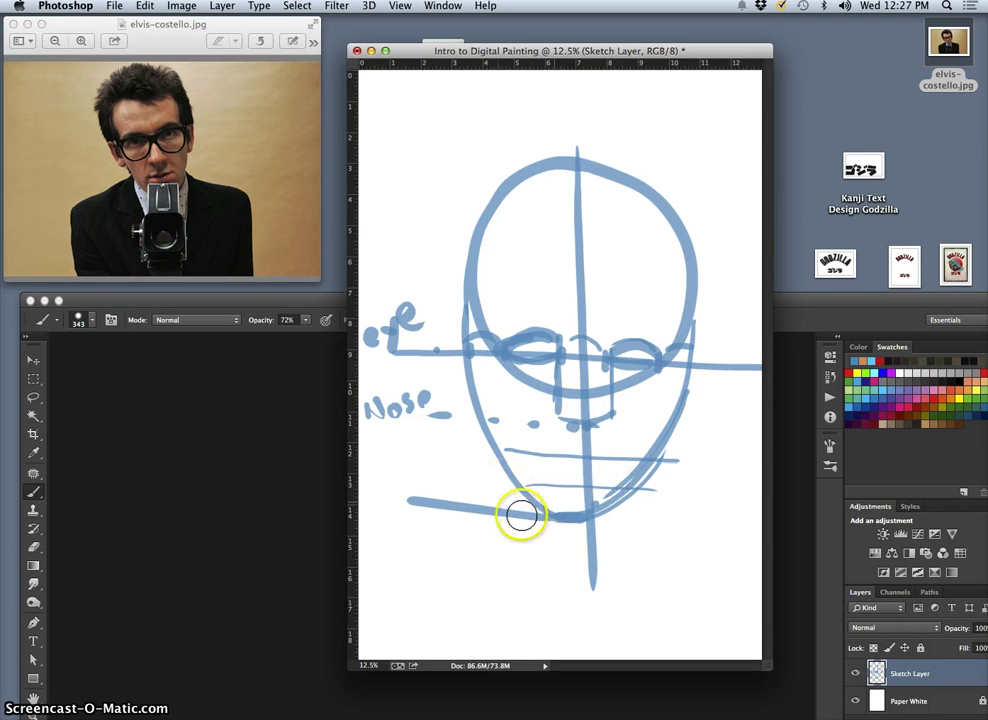
left_click(509, 451)
left_click(503, 560)
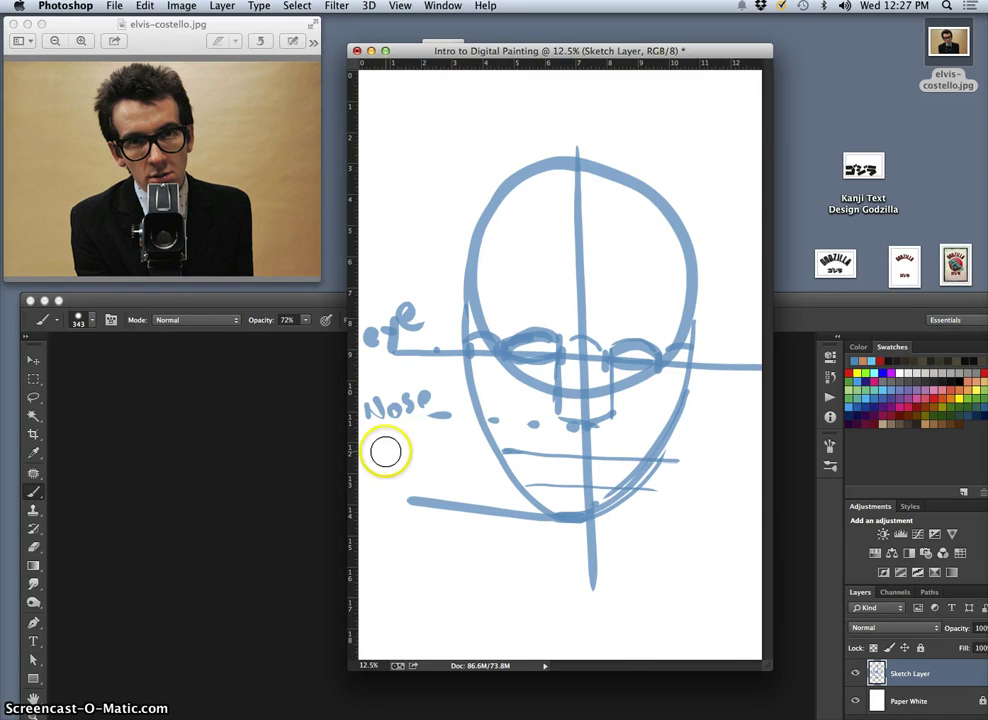
left_click_drag(385, 455, 394, 440)
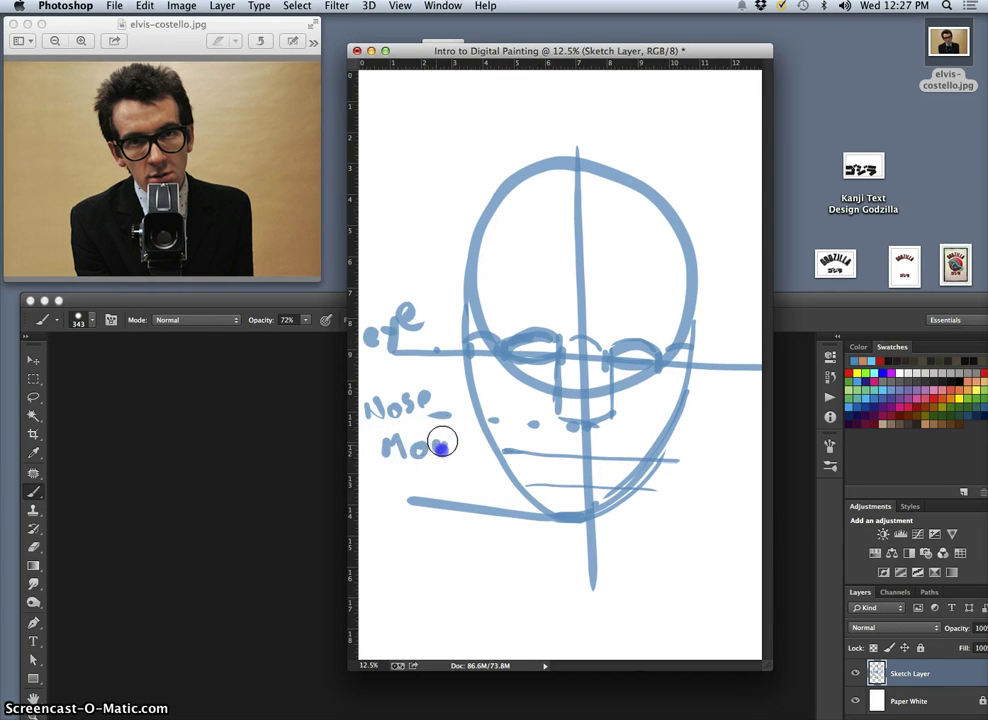
left_click_drag(481, 453, 483, 455)
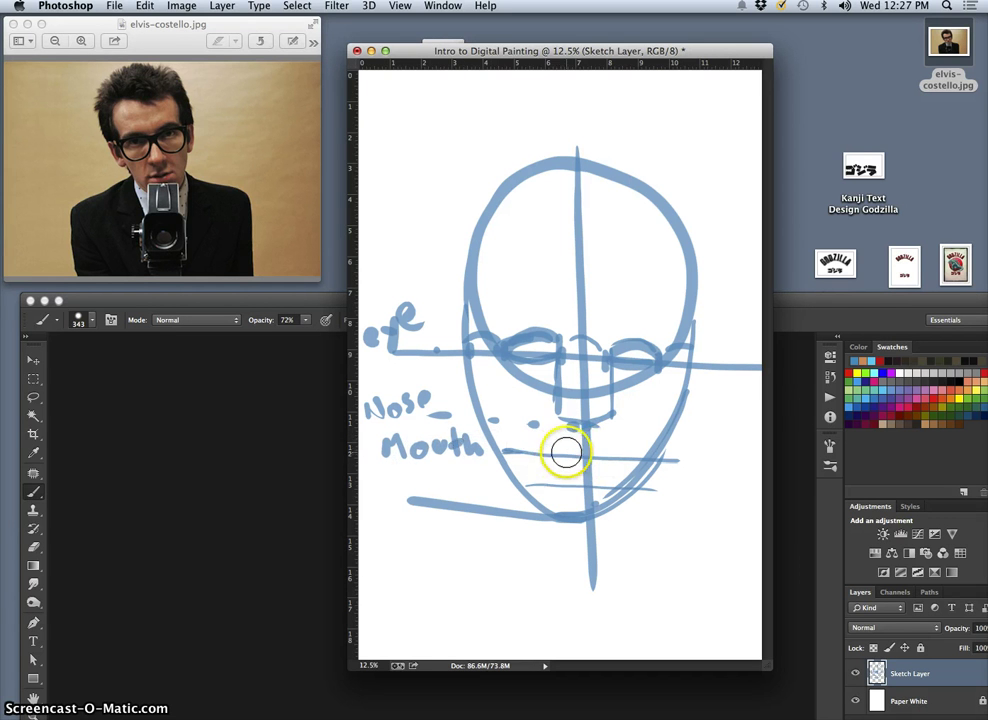
Sketch the upper and lower lips on the centre line, label the chin line "chin", and mark the chin crease and base
left_click(581, 448)
mouse_move(606, 456)
left_mouse_down()
mouse_move(564, 476)
mouse_move(549, 462)
mouse_move(586, 470)
left_mouse_up()
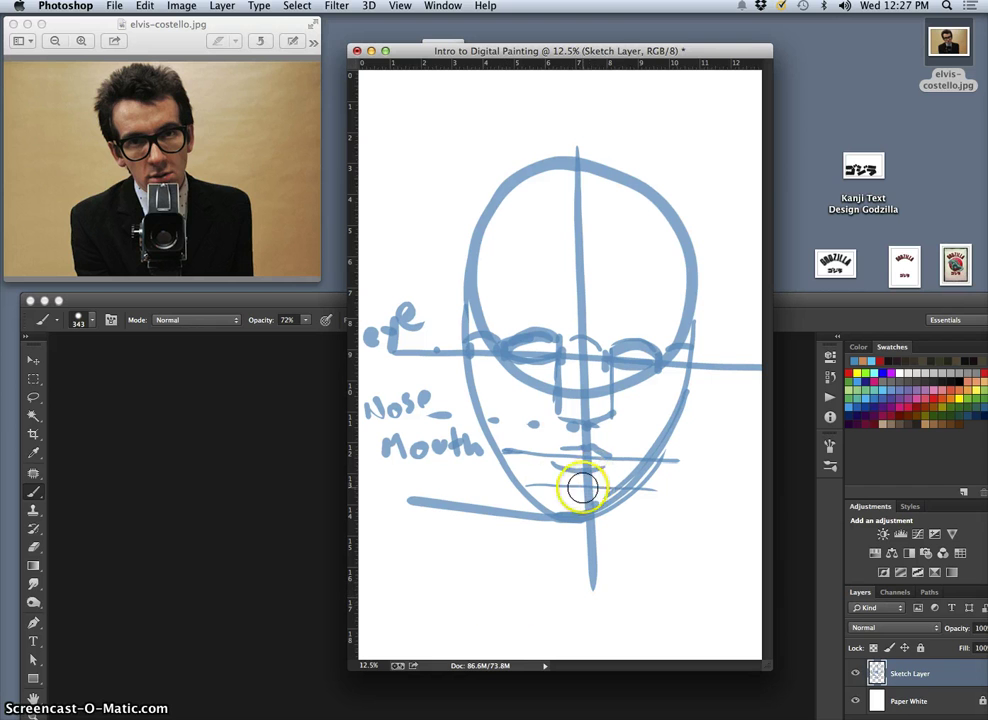
left_click_drag(437, 485, 448, 489)
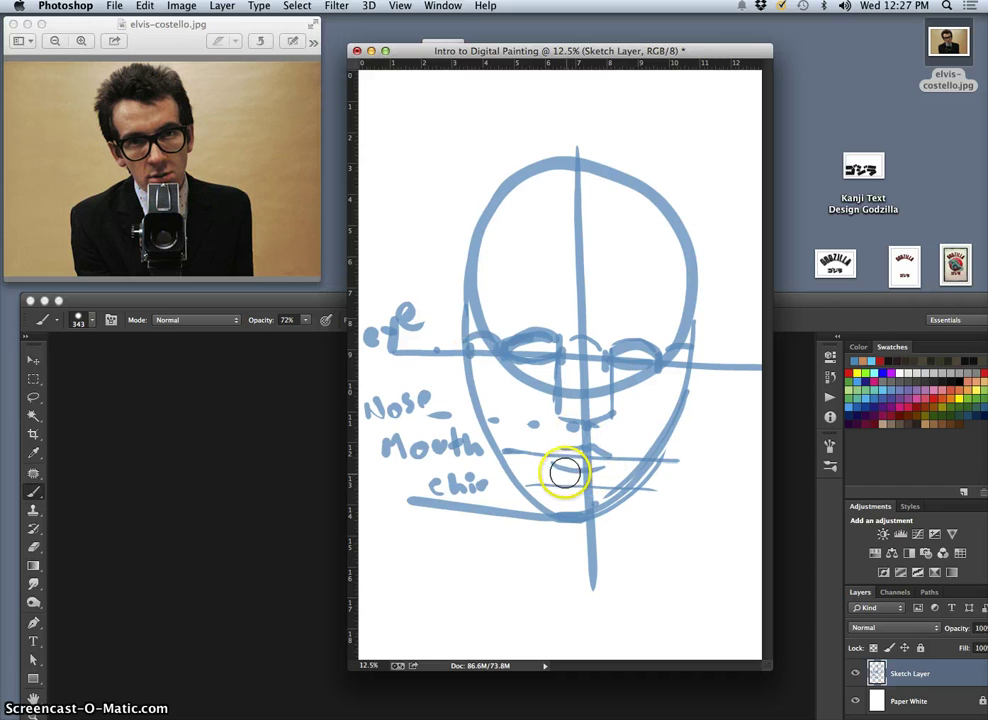
left_click_drag(570, 483, 577, 482)
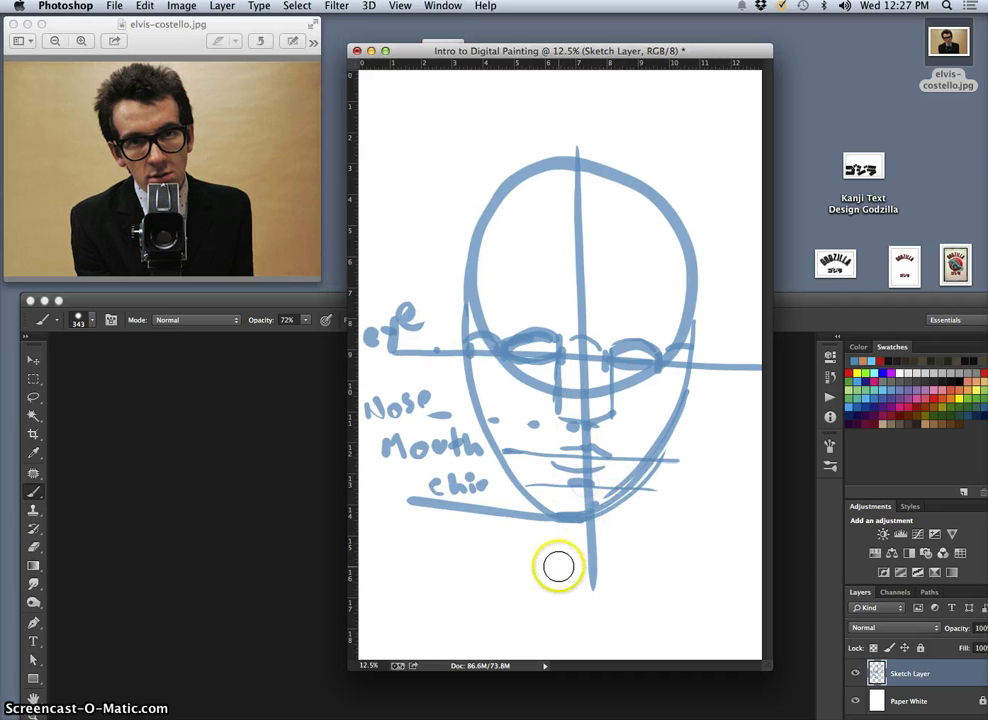
left_click(568, 517)
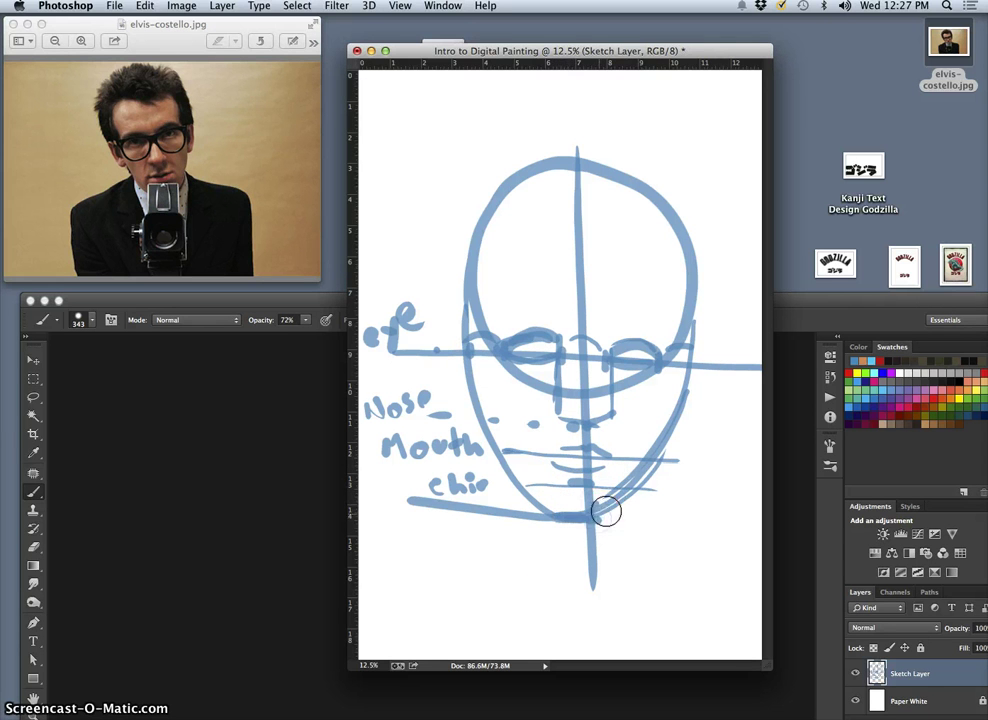
Reinforce the jawline beside the chin with extra brush strokes on Sketch Layer
left_click_drag(619, 495, 642, 466)
left_click(547, 499)
left_click(529, 481)
left_click(587, 485)
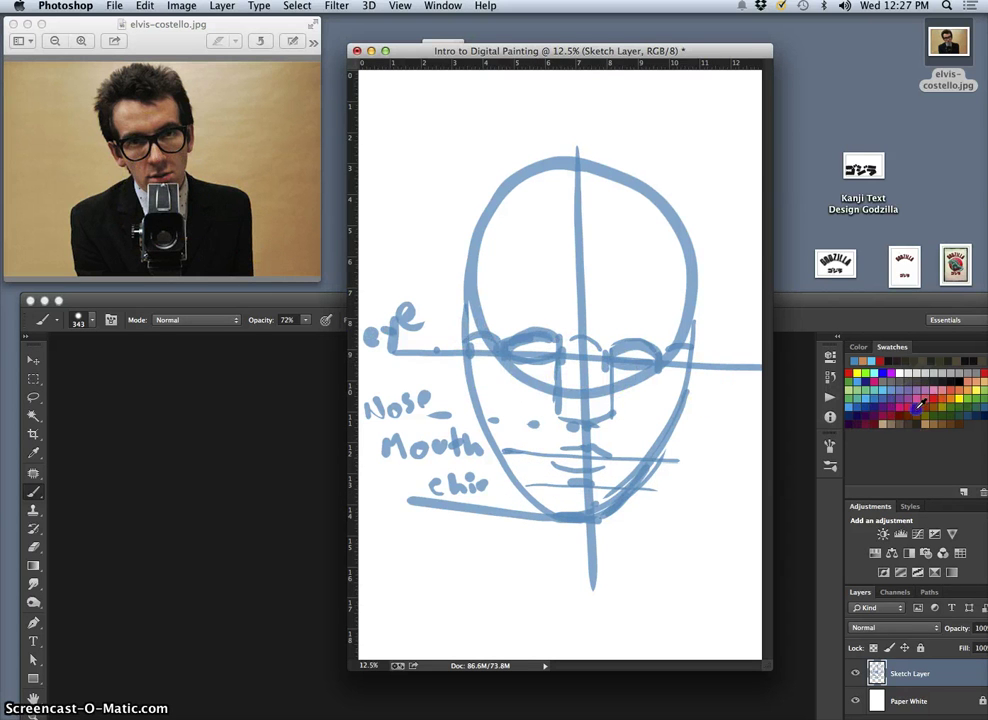
Mark red dots between the eyes and at both nose corners, and run pink dotted diagonals through them down towards the jaw
left_click(582, 357)
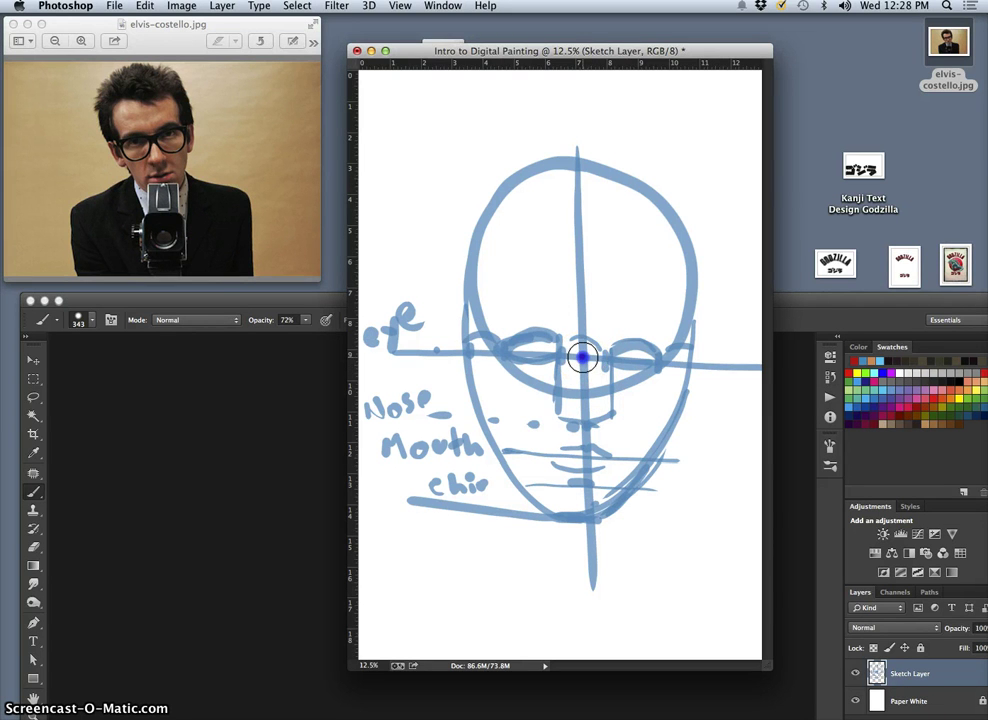
left_click(611, 415)
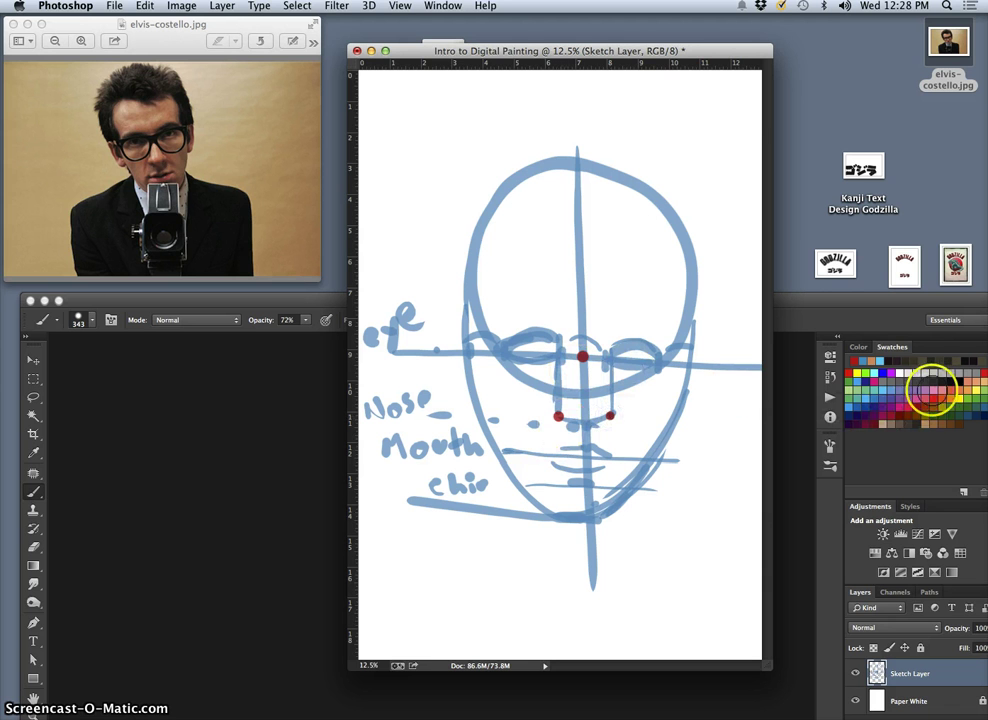
left_click(932, 391)
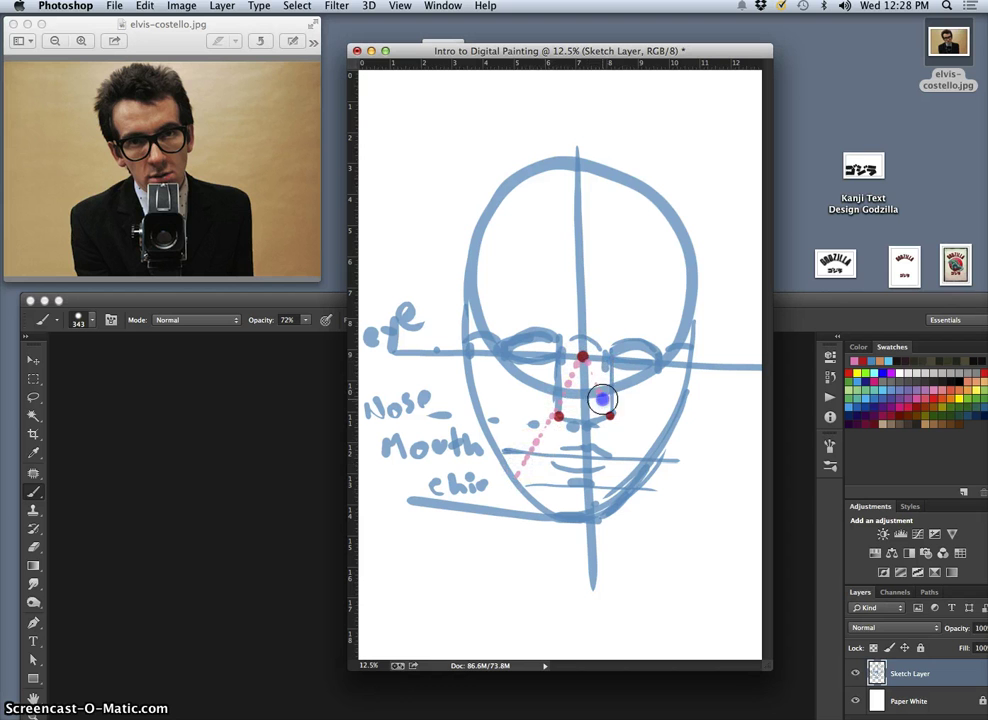
Paint a dark blue mouth line on the mouth guide, spanning between the two pink diagonals
left_click(541, 455)
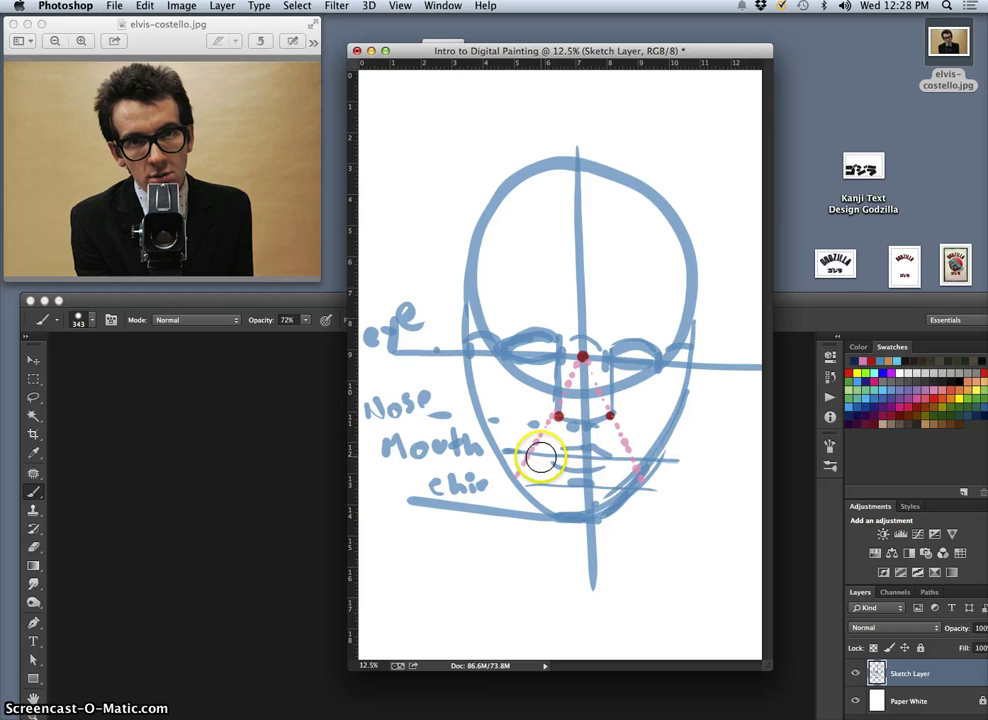
left_click(540, 455)
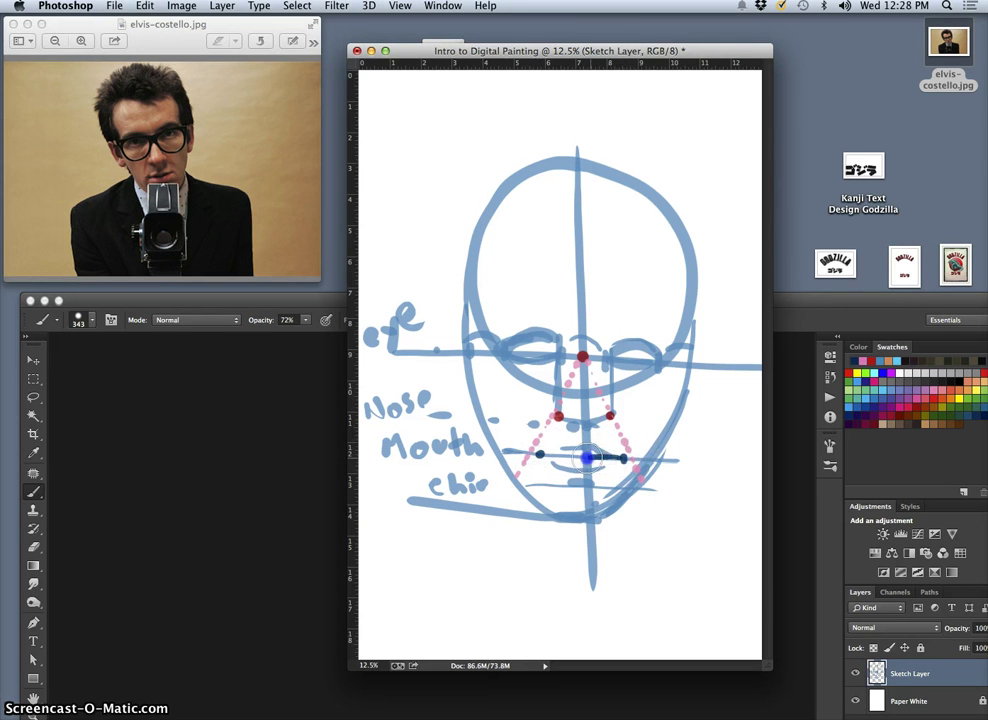
left_click(513, 484, "shift")
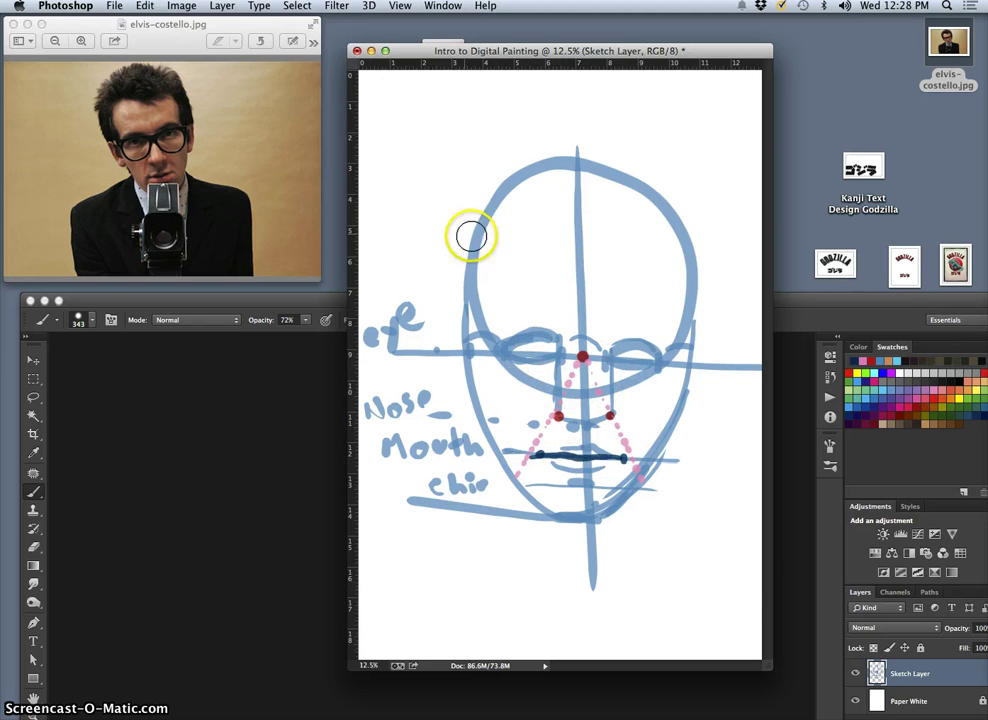
Draw two dotted dark blue guides across the forehead, label the lower one "Brow" and add brow strokes beside the centre line
left_click_drag(482, 276, 566, 281)
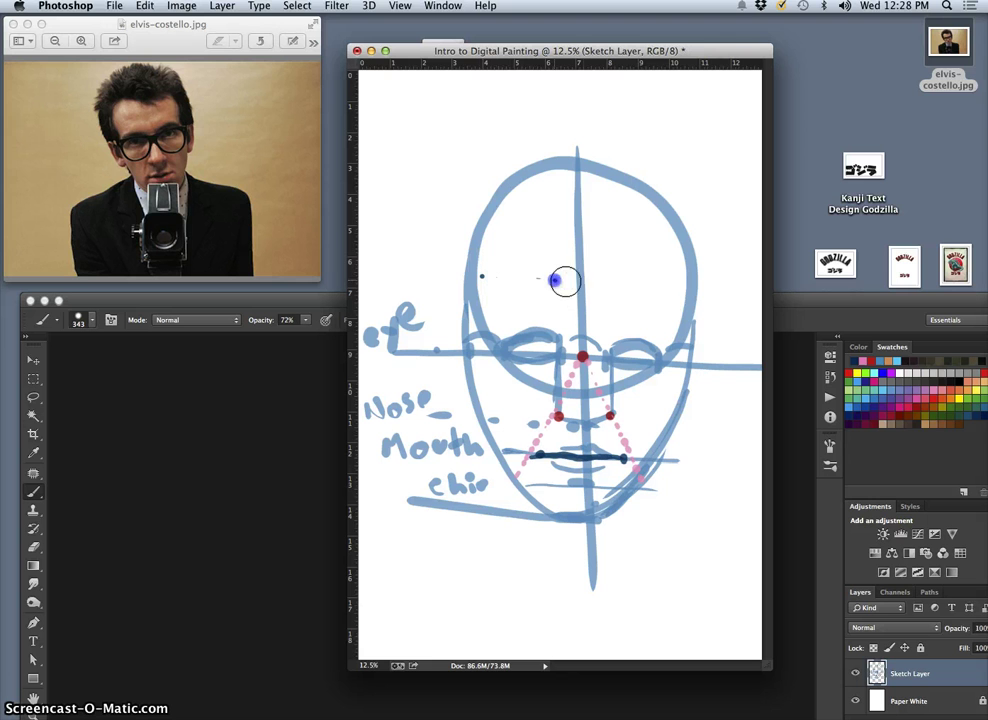
left_click(497, 213)
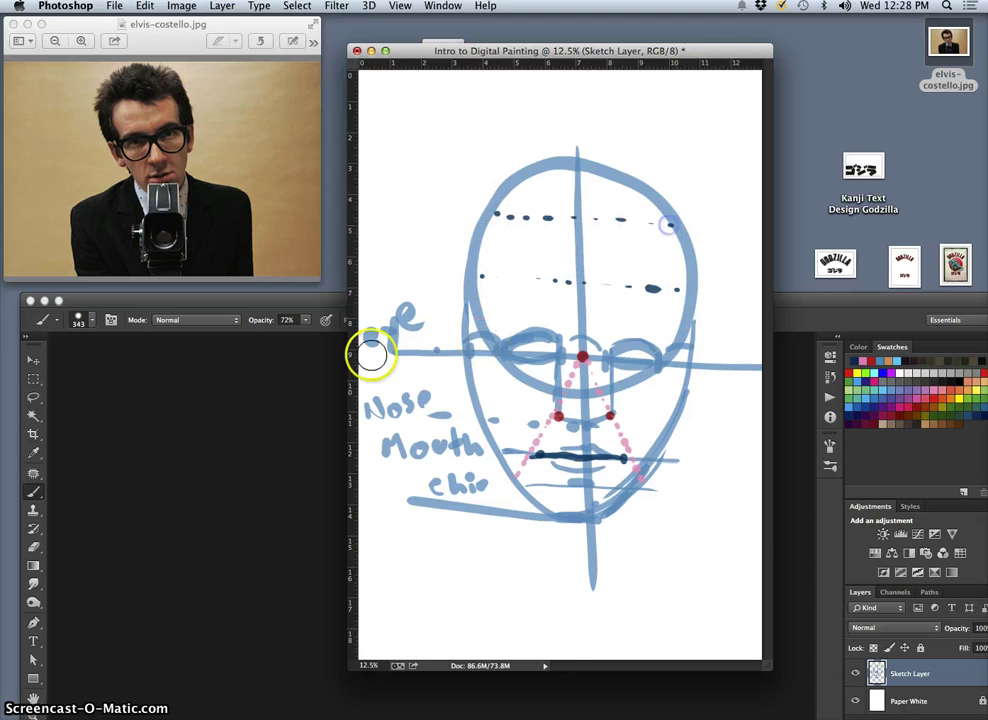
left_click(389, 263)
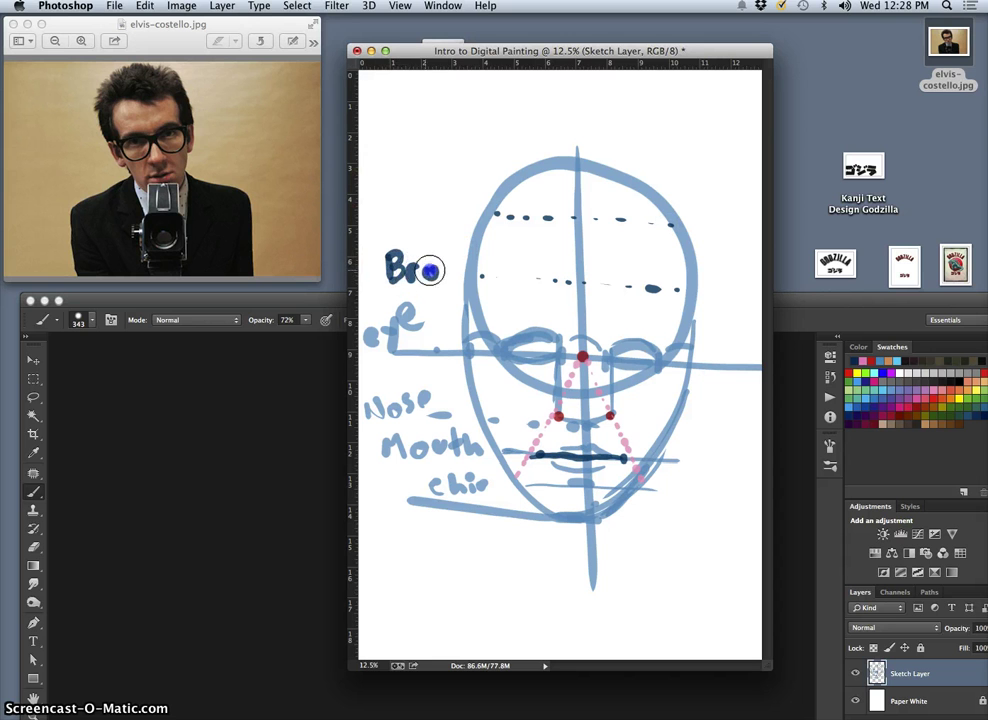
left_click_drag(453, 260, 457, 264)
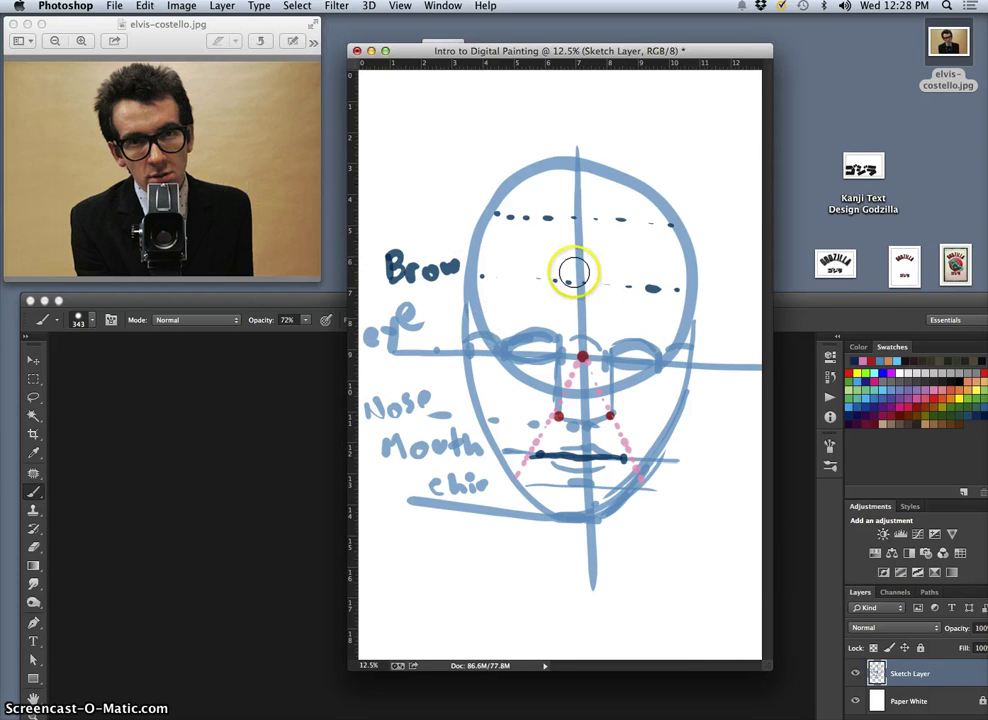
mouse_move(594, 286)
left_mouse_down()
mouse_move(560, 280)
mouse_move(587, 286)
left_mouse_up()
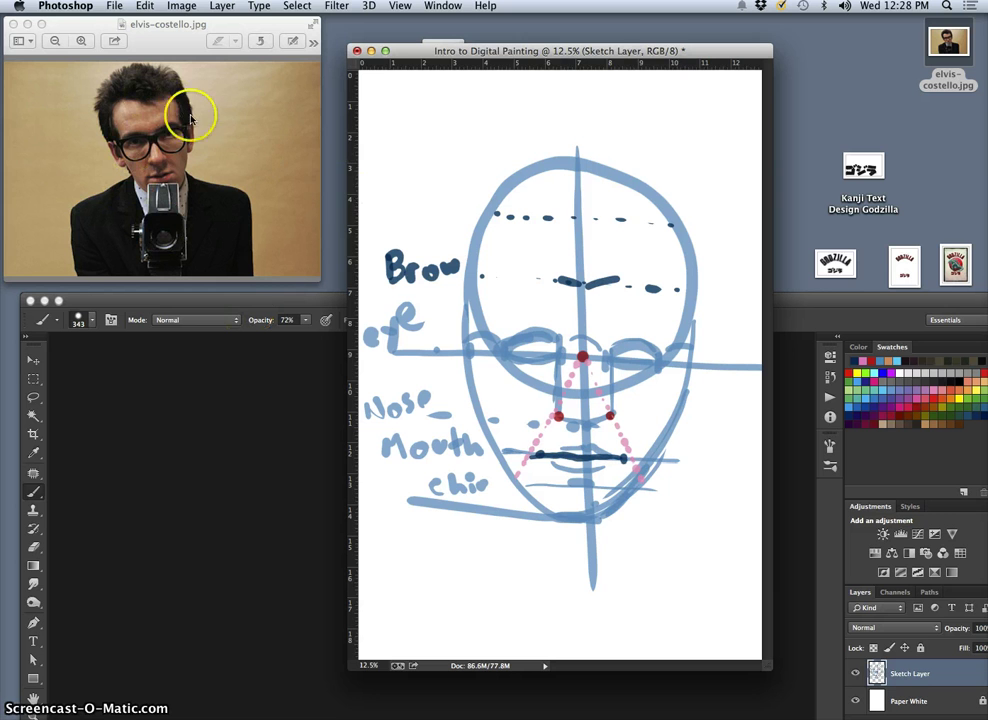
Label the upper forehead guide as the hairline and paint a dotted hairline dipping to a peak at the centre line
left_click_drag(381, 199, 387, 213)
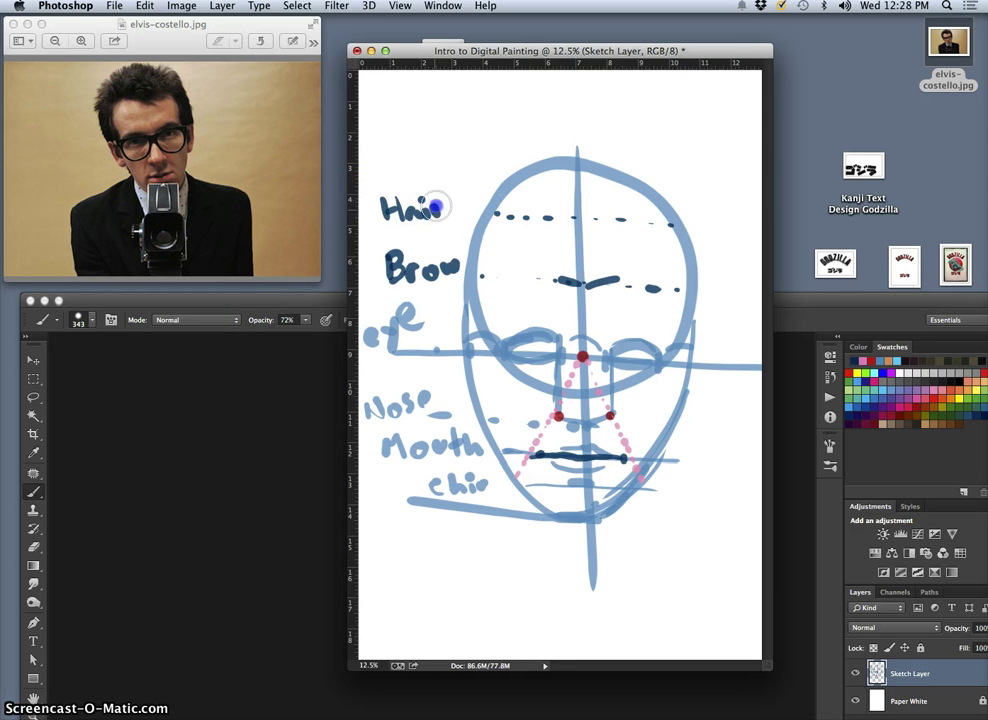
left_click_drag(555, 206, 577, 219)
mouse_move(499, 229)
left_mouse_down()
mouse_move(615, 208)
mouse_move(678, 240)
left_mouse_up()
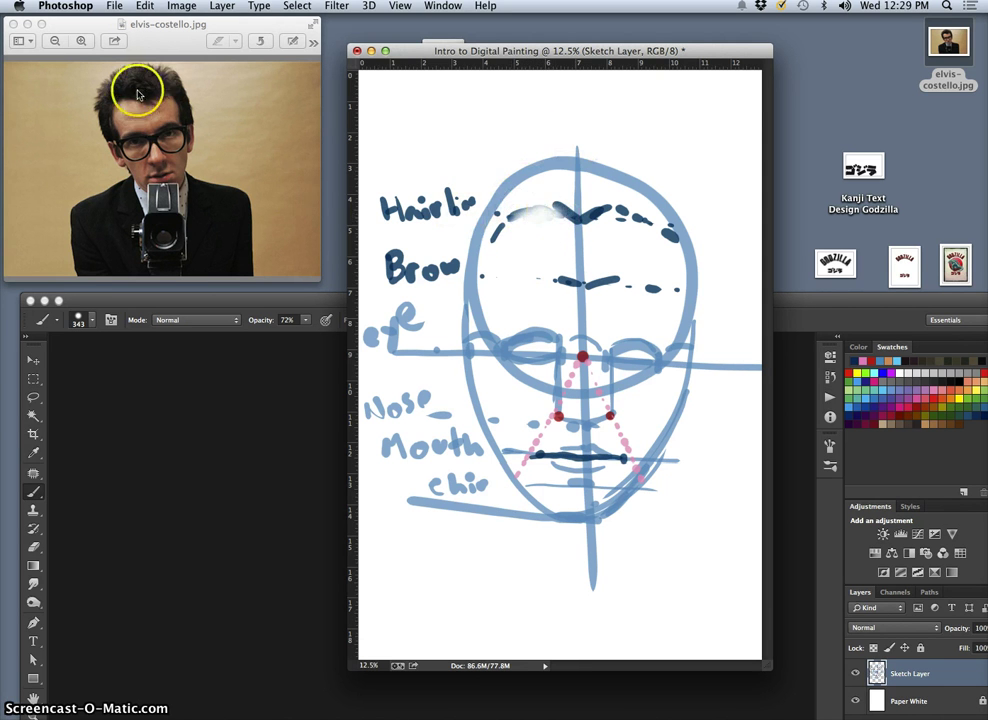
mouse_move(517, 196)
left_mouse_down()
mouse_move(560, 206)
mouse_move(544, 195)
mouse_move(498, 215)
mouse_move(602, 210)
left_mouse_up()
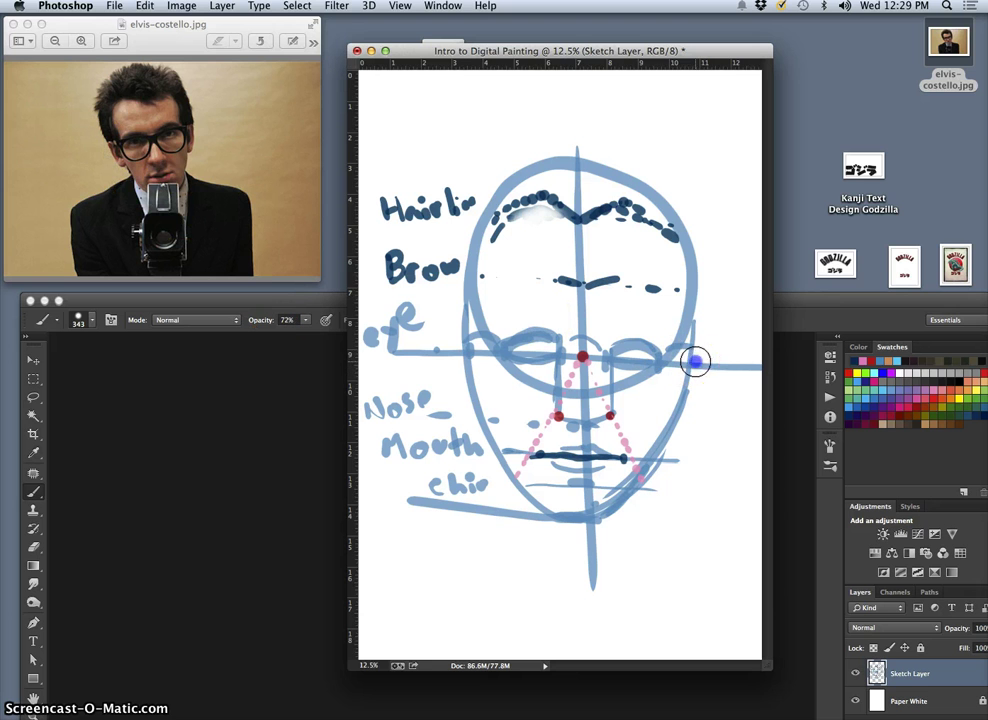
Sketch both ears in dark blue between the eye and nose guides, and paint the eyebrows above the eyes
left_click(676, 426)
mouse_move(698, 405)
left_mouse_down()
mouse_move(613, 419)
mouse_move(640, 425)
left_mouse_up()
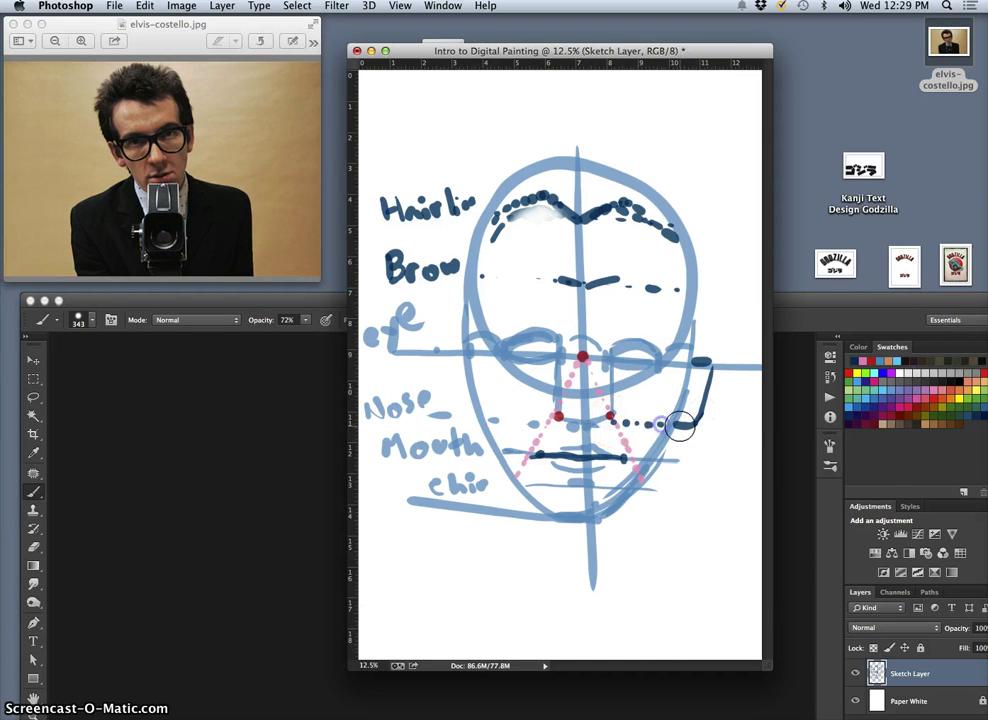
left_click_drag(462, 350, 452, 352)
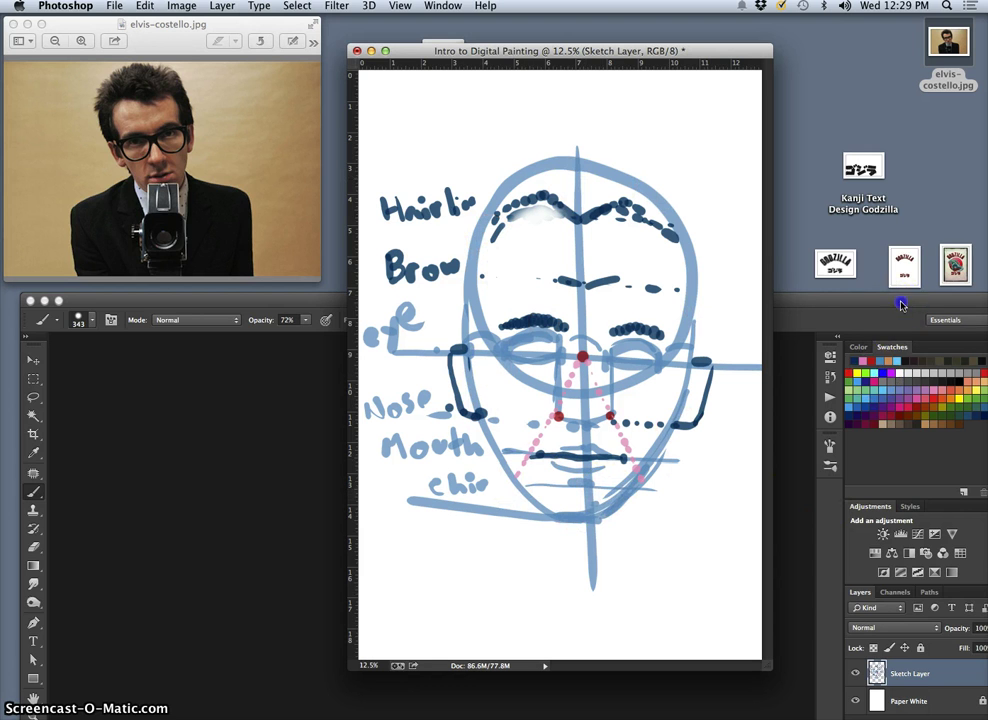
Add a new layer above Sketch Layer and switch the brush colour to dark green, keeping the reference photo in view
left_click_drag(845, 302, 900, 160)
double_click(930, 162)
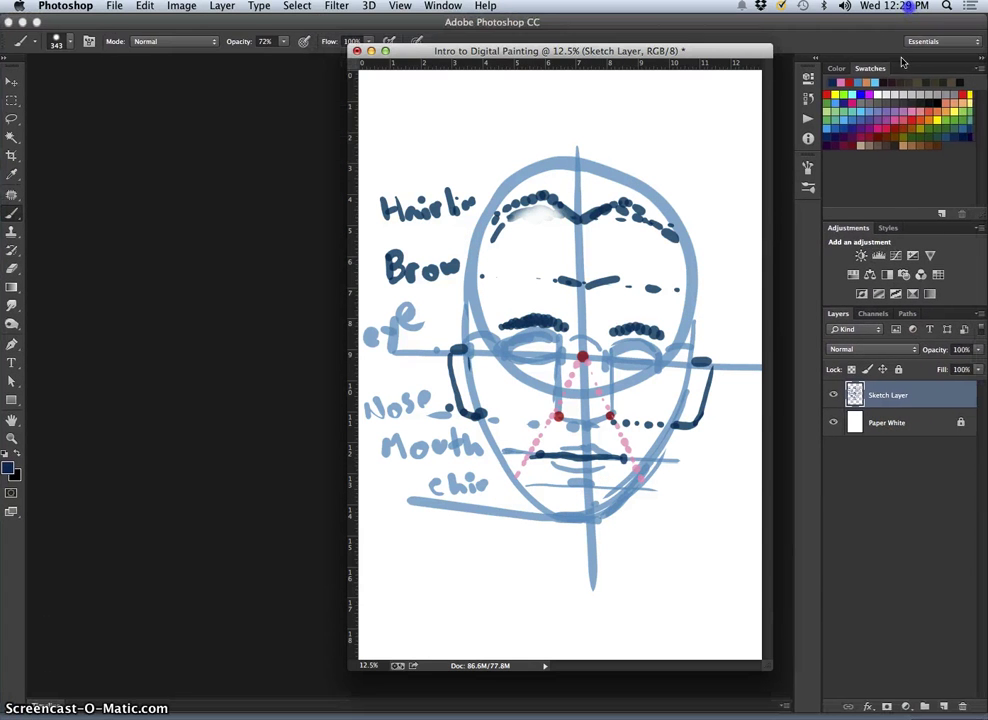
left_click(943, 706)
left_click_drag(878, 24, 890, 263)
left_click(868, 569)
left_click(841, 218)
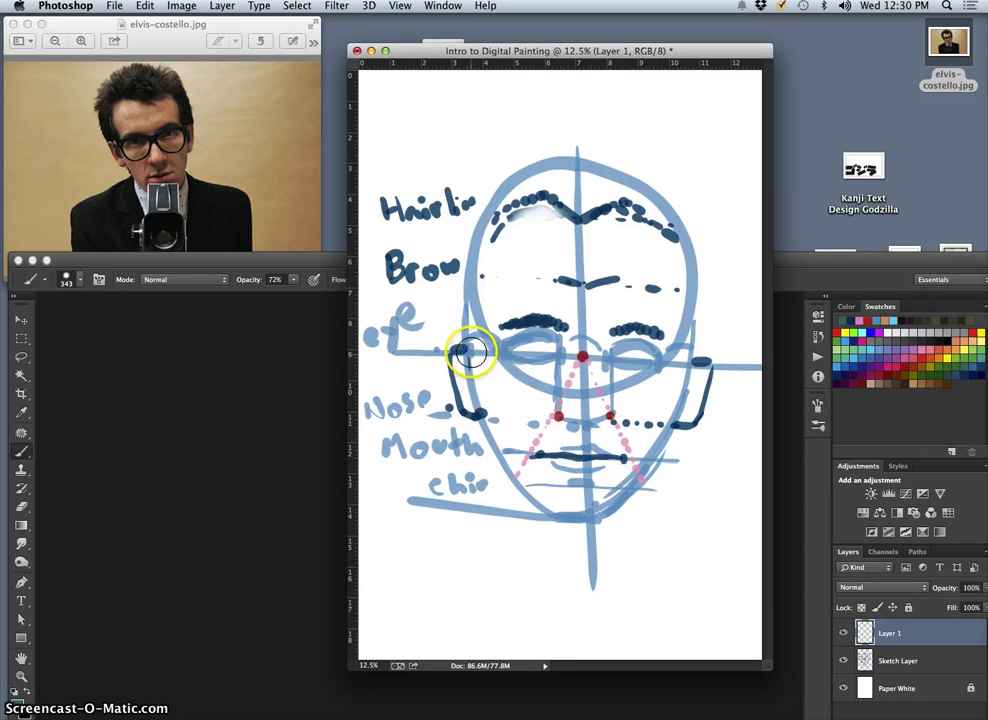
Trace the face contour in green on Layer 1, from the jaw and chin up both temples to the forehead
left_click_drag(469, 347, 472, 370)
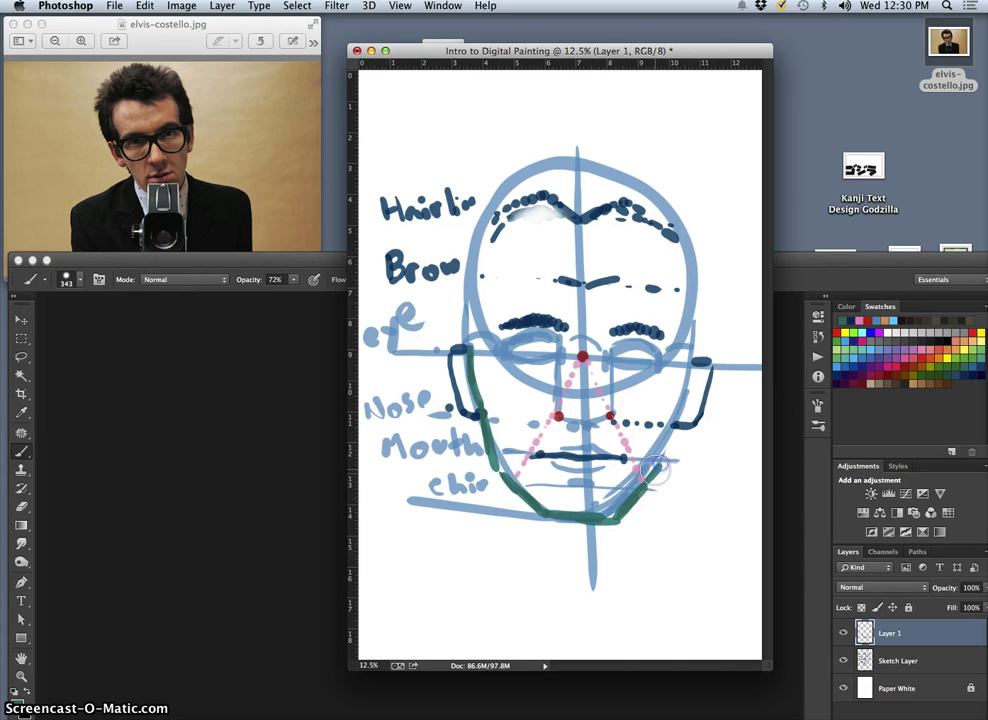
left_click_drag(652, 470, 676, 424)
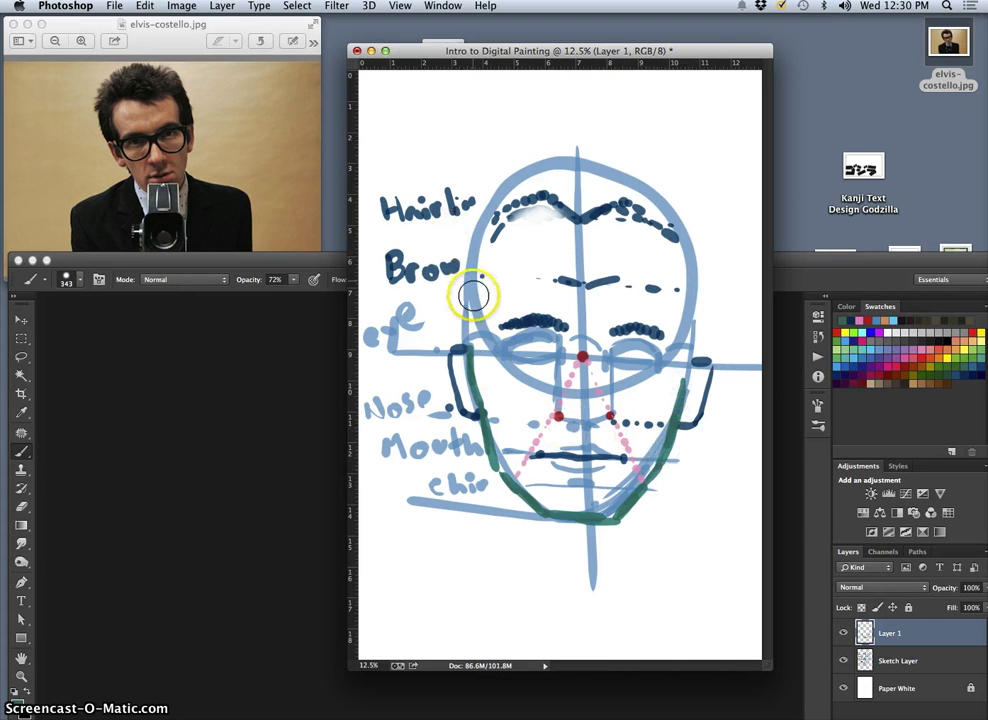
left_click_drag(472, 340, 477, 302)
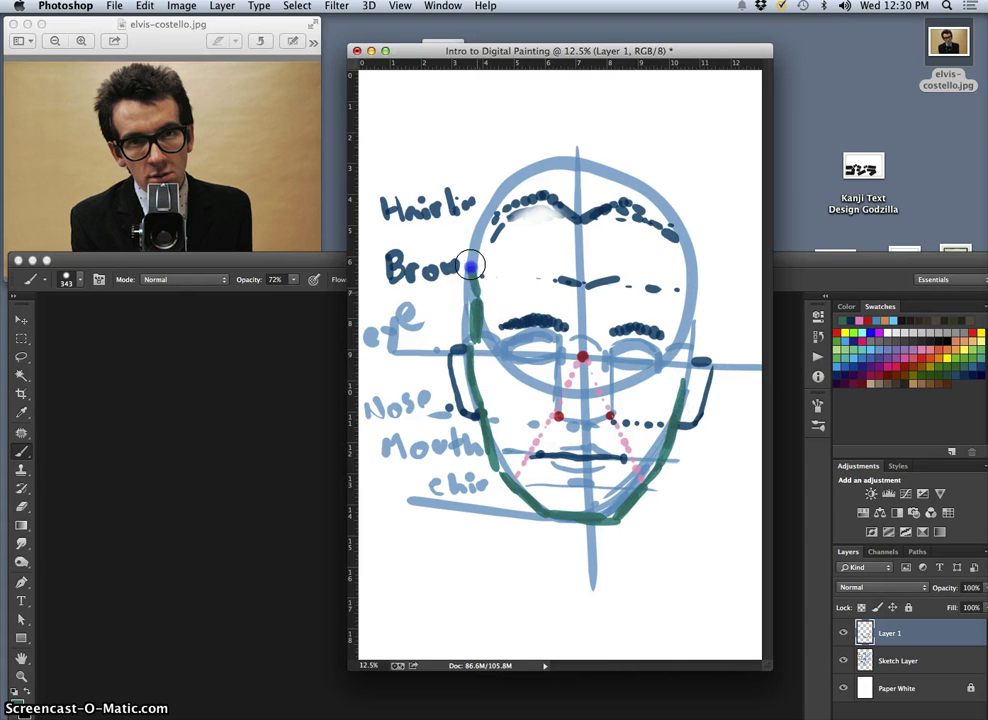
left_click_drag(472, 238, 512, 199)
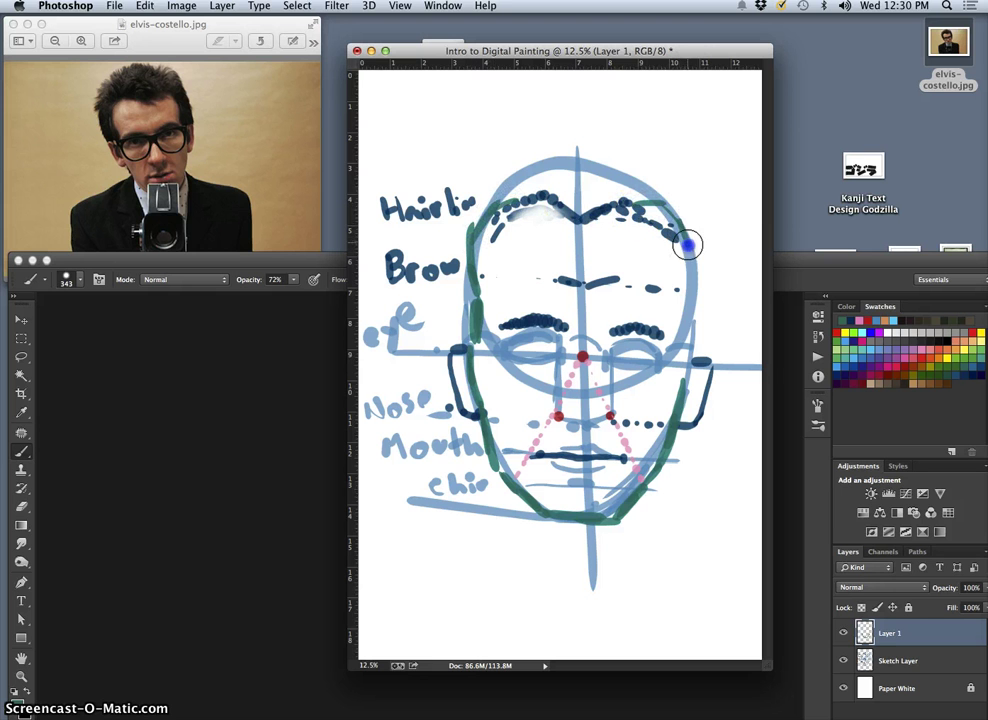
left_click_drag(692, 233, 680, 328)
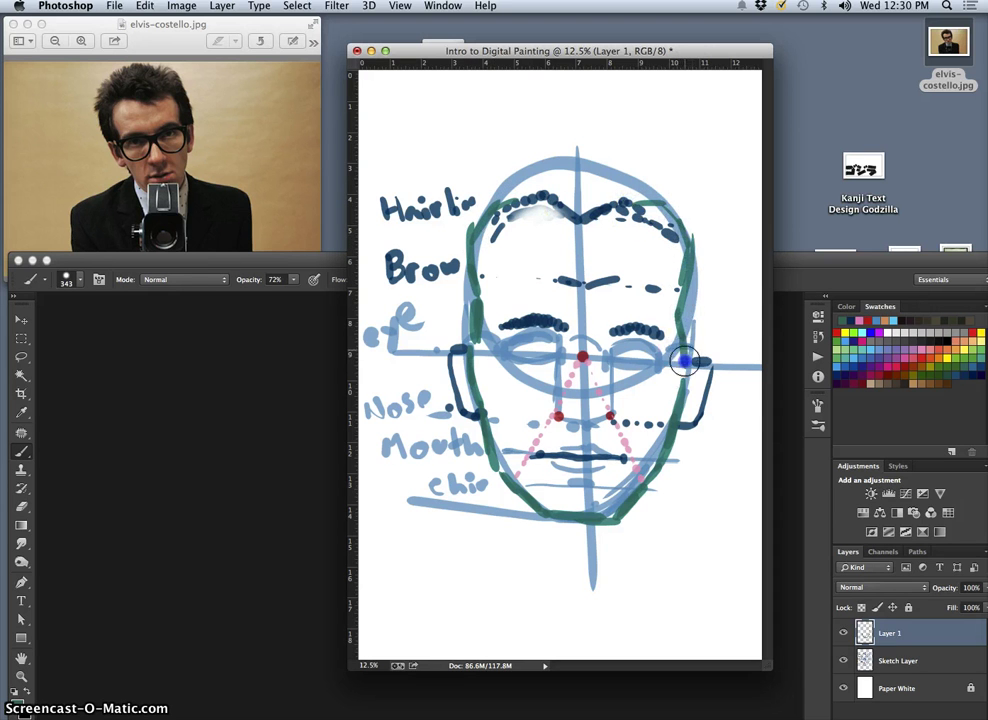
left_click(701, 361)
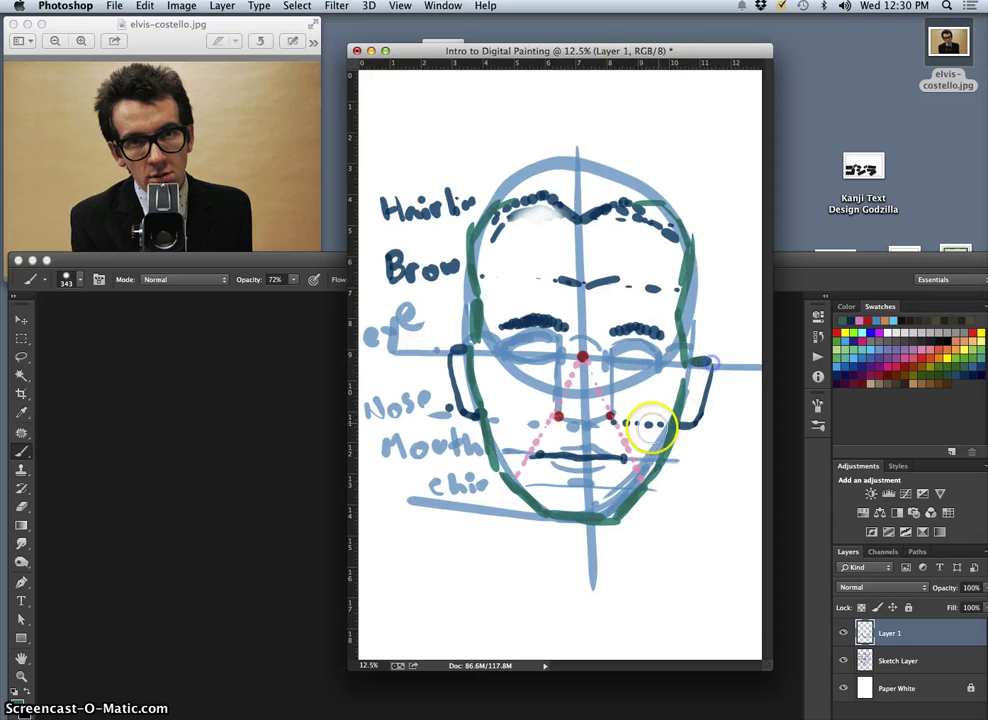
Sketch the jagged outer hair outline in green above the skull, from one ear over the top to the other
left_click(481, 326, "alt")
mouse_move(465, 345)
left_mouse_down()
mouse_move(450, 237)
mouse_move(475, 213)
mouse_move(457, 184)
mouse_move(485, 170)
left_mouse_up()
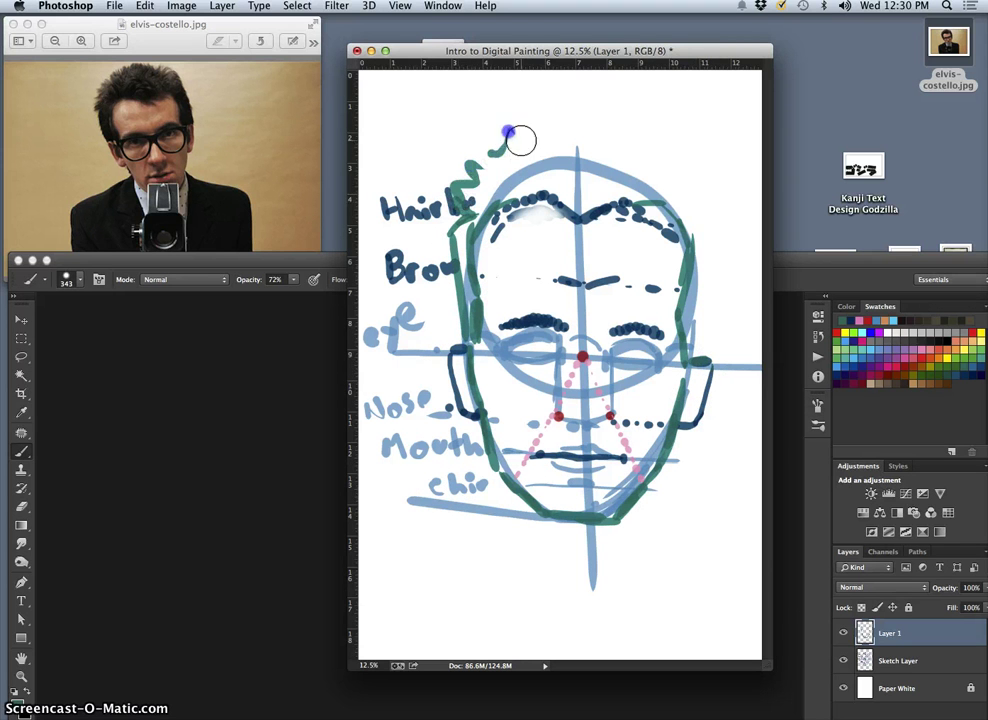
left_click_drag(636, 148, 685, 173)
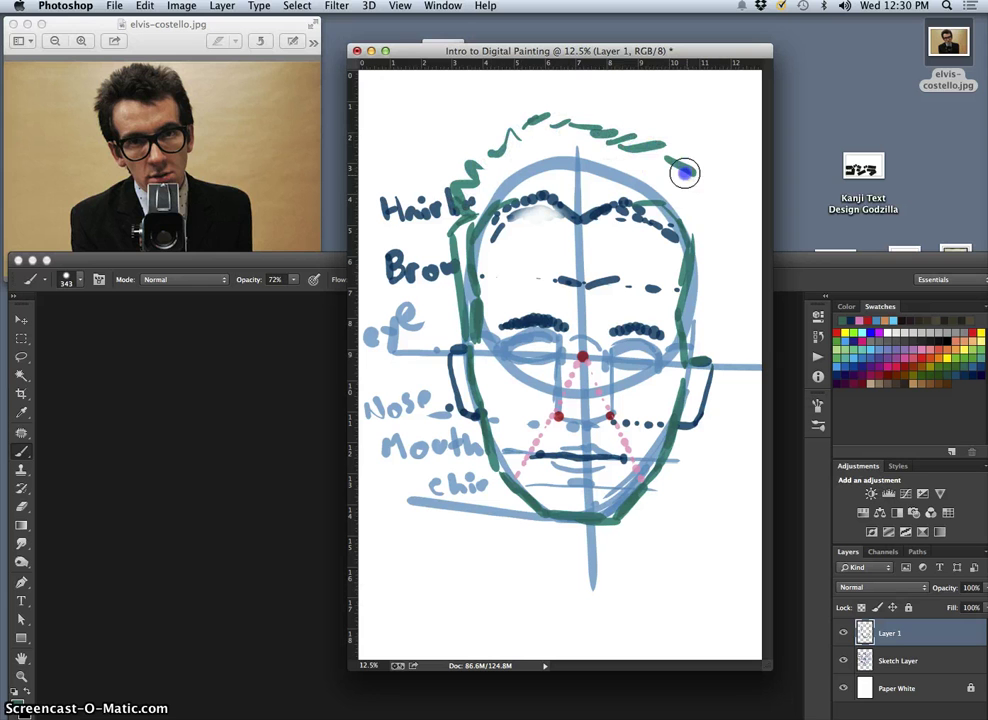
left_click(548, 160)
mouse_move(714, 240)
left_mouse_down()
mouse_move(706, 224)
mouse_move(709, 340)
left_mouse_up()
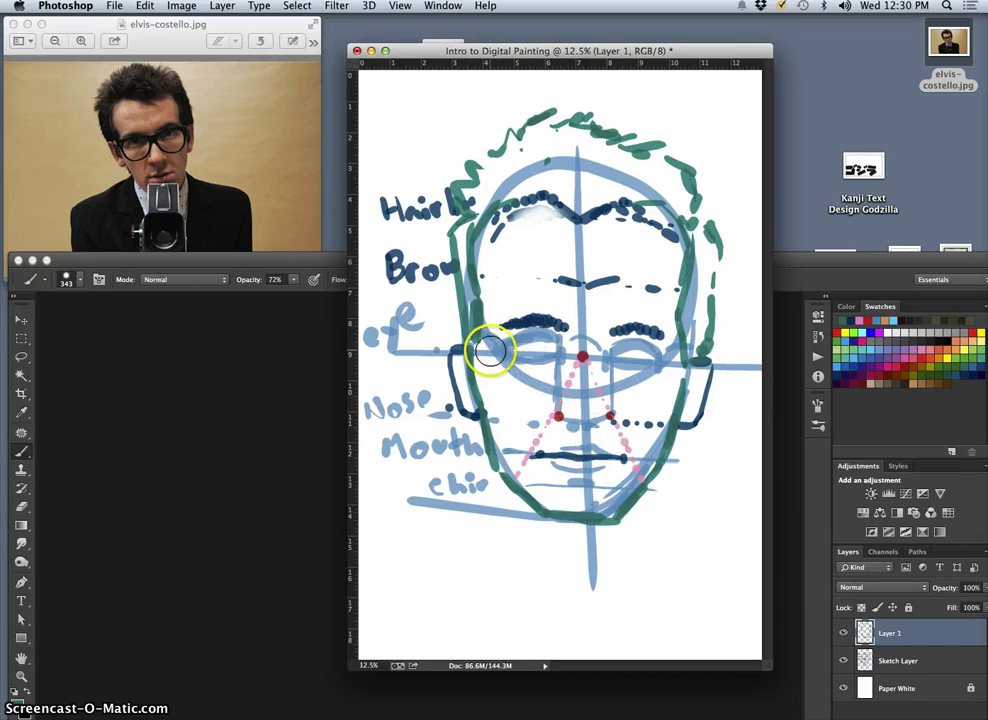
Choose a near-black colour and paint the upper lid, iris and lower lid of the eye beside the "eye" label
left_click(903, 388)
left_click(650, 348)
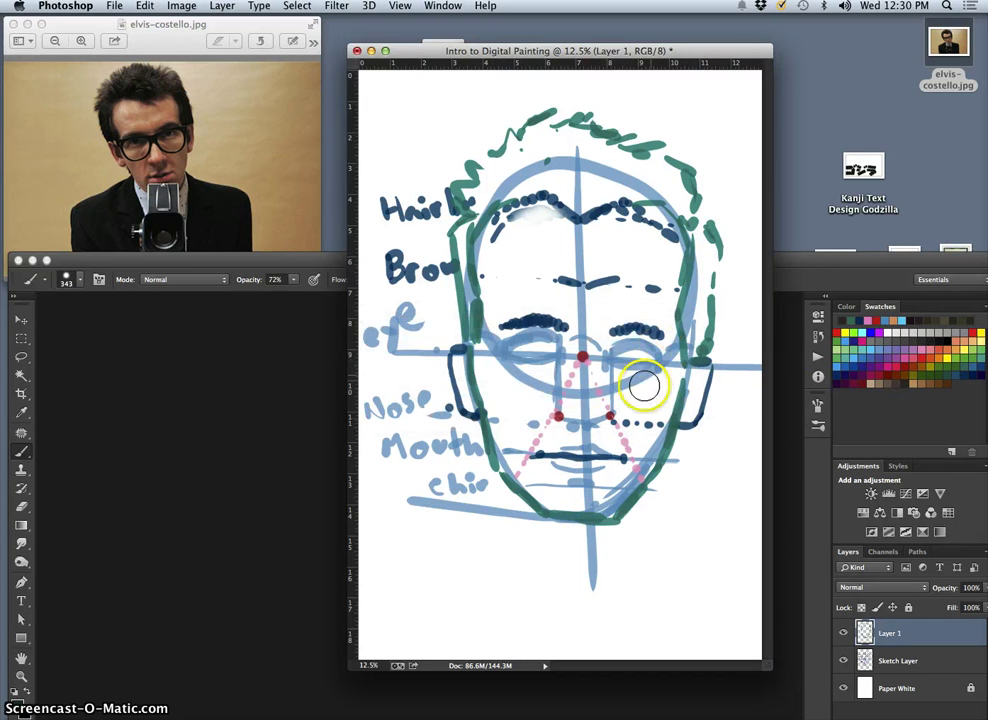
left_click(505, 350)
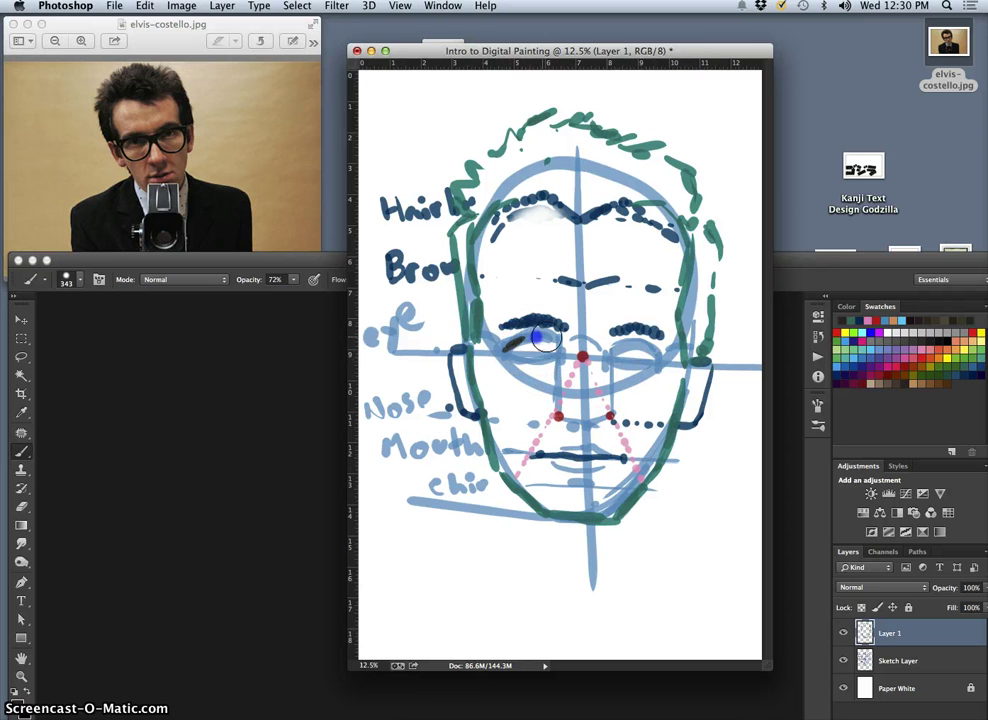
left_click_drag(523, 343, 553, 349)
mouse_move(526, 339)
left_mouse_down()
mouse_move(552, 348)
mouse_move(530, 346)
left_mouse_up()
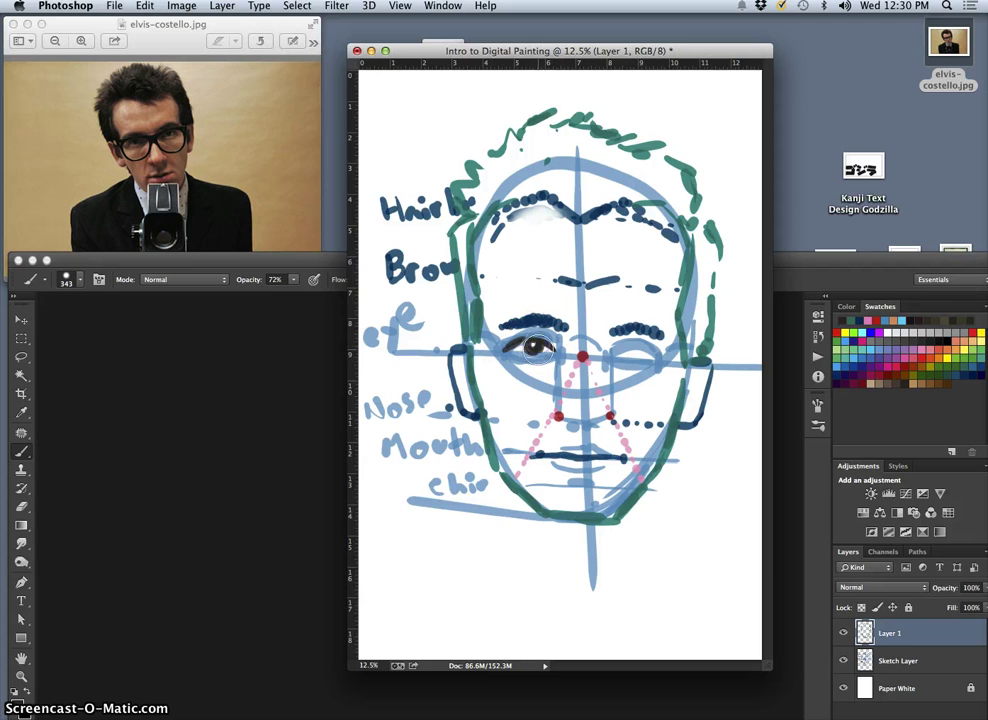
left_click(523, 355)
left_click(525, 357)
Paint the other eye's lids and iris in near-black, and add dark creases below the inner corners of both eyes
left_click_drag(614, 355, 630, 348)
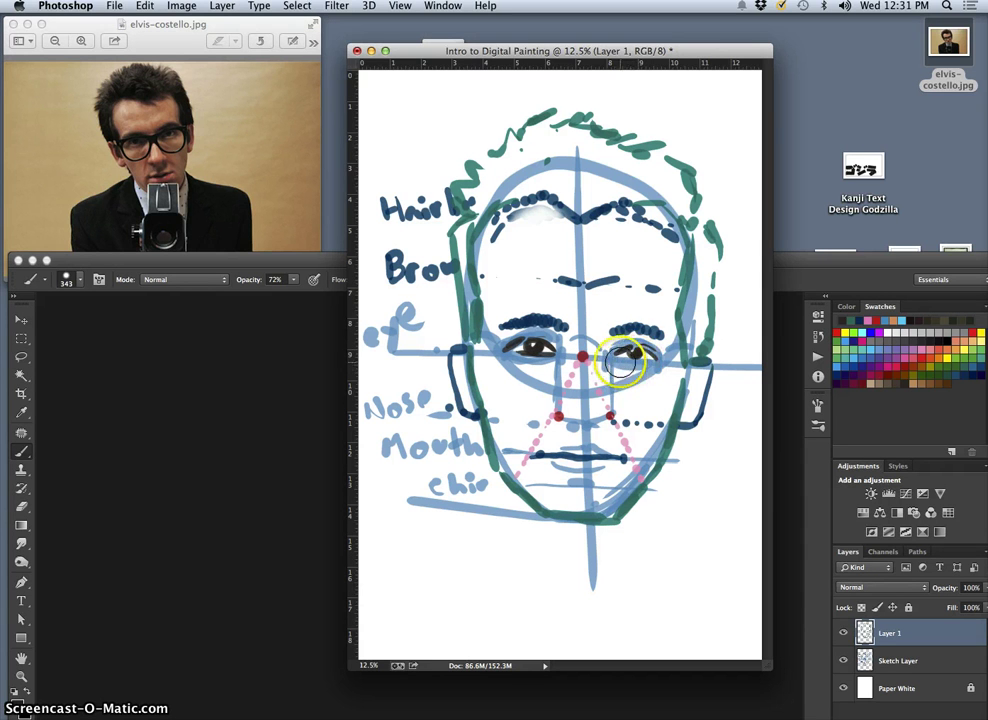
mouse_move(625, 358)
left_mouse_down()
mouse_move(651, 364)
mouse_move(549, 380)
left_mouse_up()
left_click(620, 360)
left_click(604, 375)
left_click(543, 364)
left_click(546, 368)
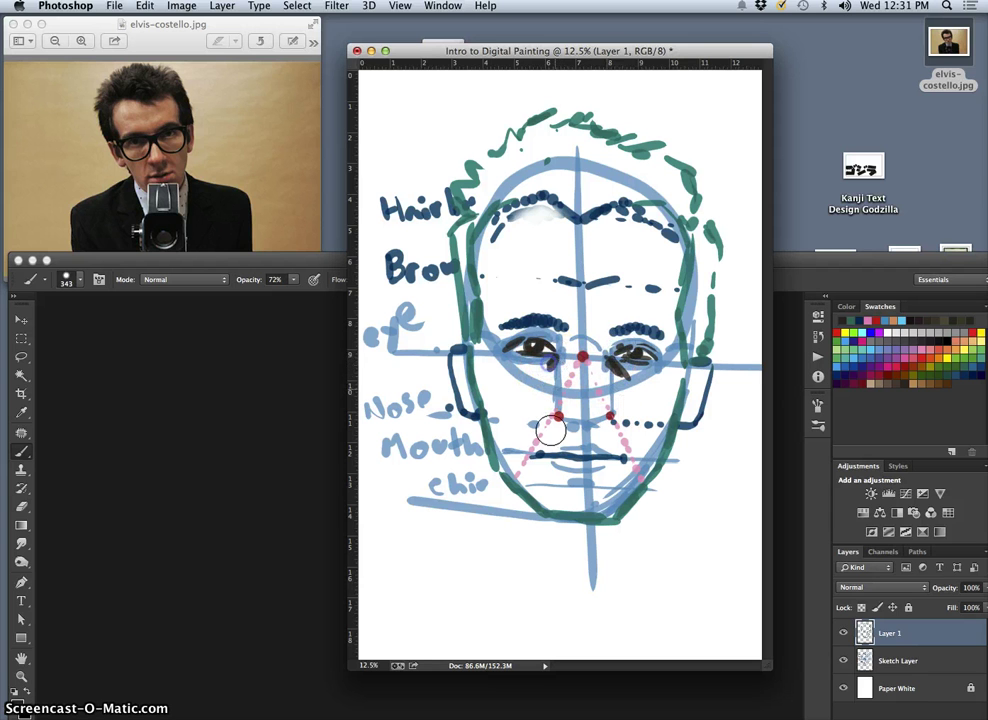
Paint the nose in near-black on Layer 1, with both nostrils, the nostril wings and a line along the bridge
left_click_drag(557, 425, 567, 423)
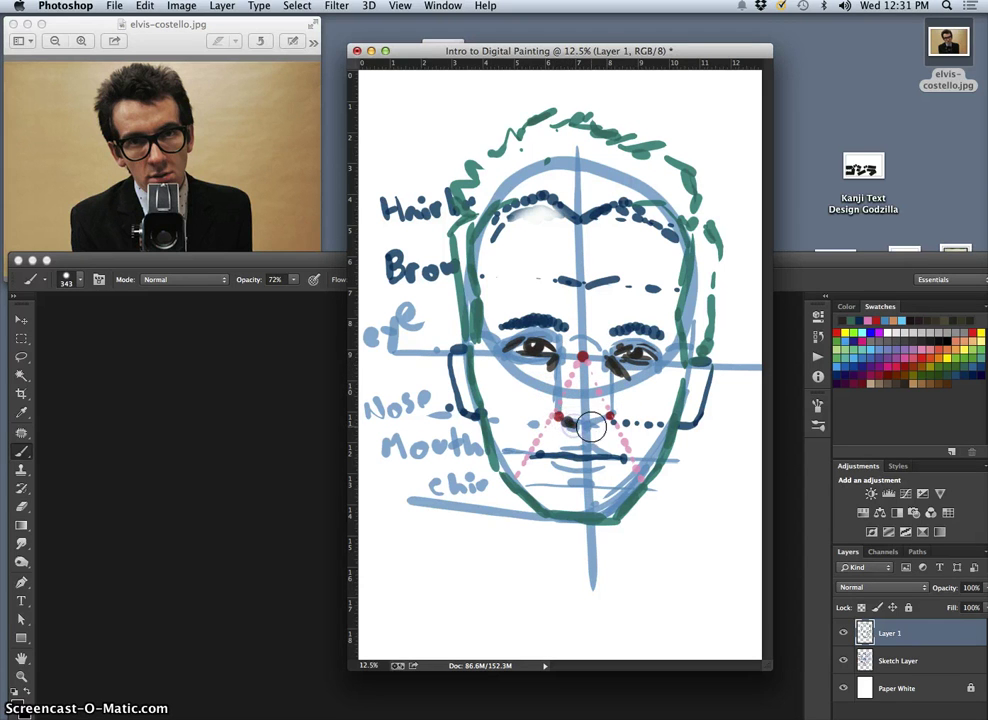
mouse_move(574, 418)
left_mouse_down()
mouse_move(560, 400)
mouse_move(553, 409)
left_mouse_up()
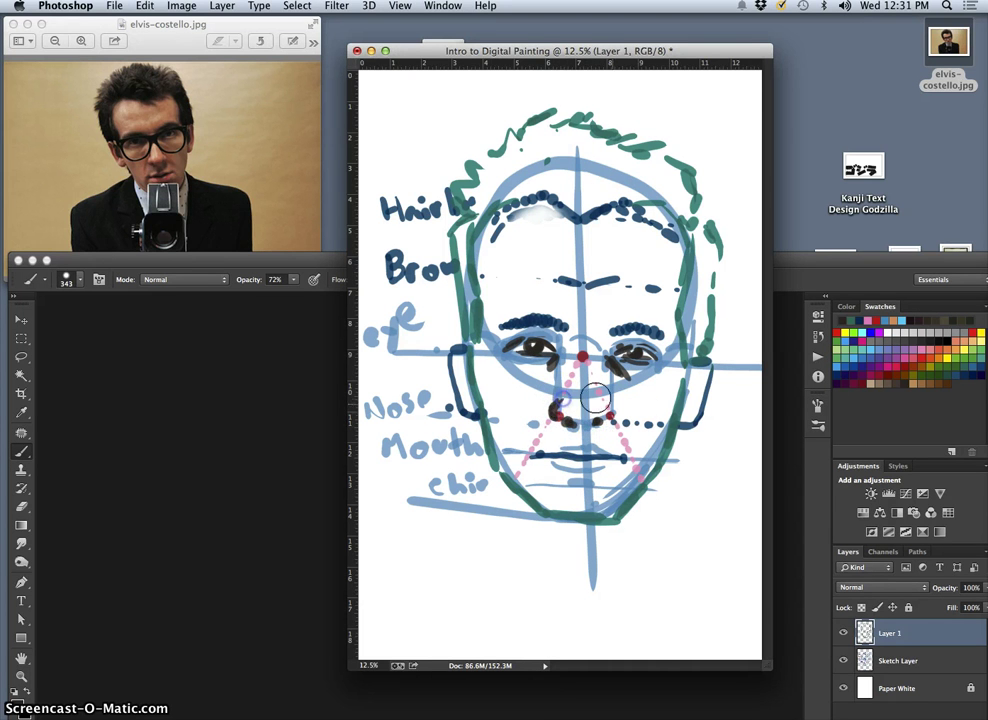
mouse_move(628, 408)
left_mouse_down()
mouse_move(570, 373)
mouse_move(612, 345)
mouse_move(569, 394)
mouse_move(571, 361)
mouse_move(569, 397)
mouse_move(572, 345)
mouse_move(582, 434)
left_mouse_up()
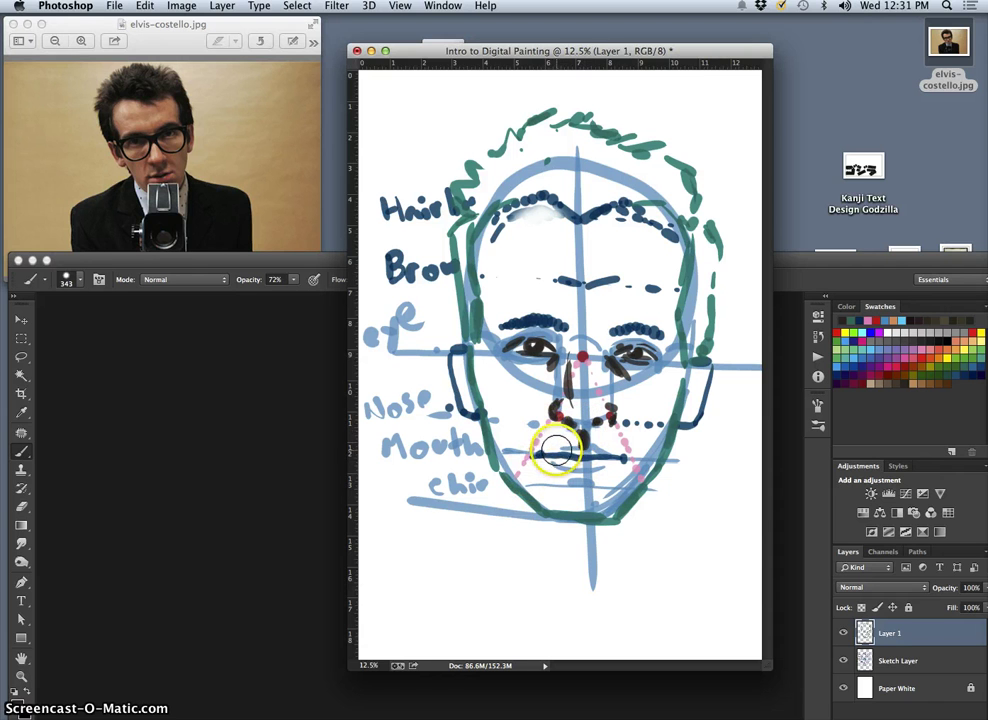
Paint the lips along the mouth guide and thicken both eyebrows in near-black
left_click(569, 449)
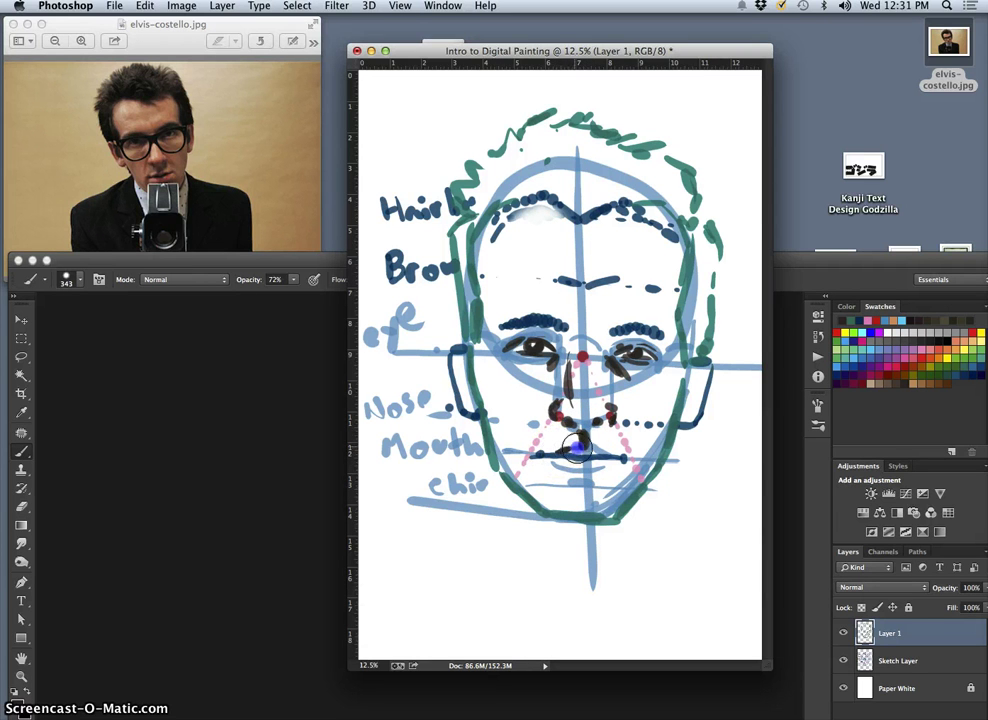
mouse_move(573, 478)
left_mouse_down()
mouse_move(614, 463)
mouse_move(559, 468)
left_mouse_up()
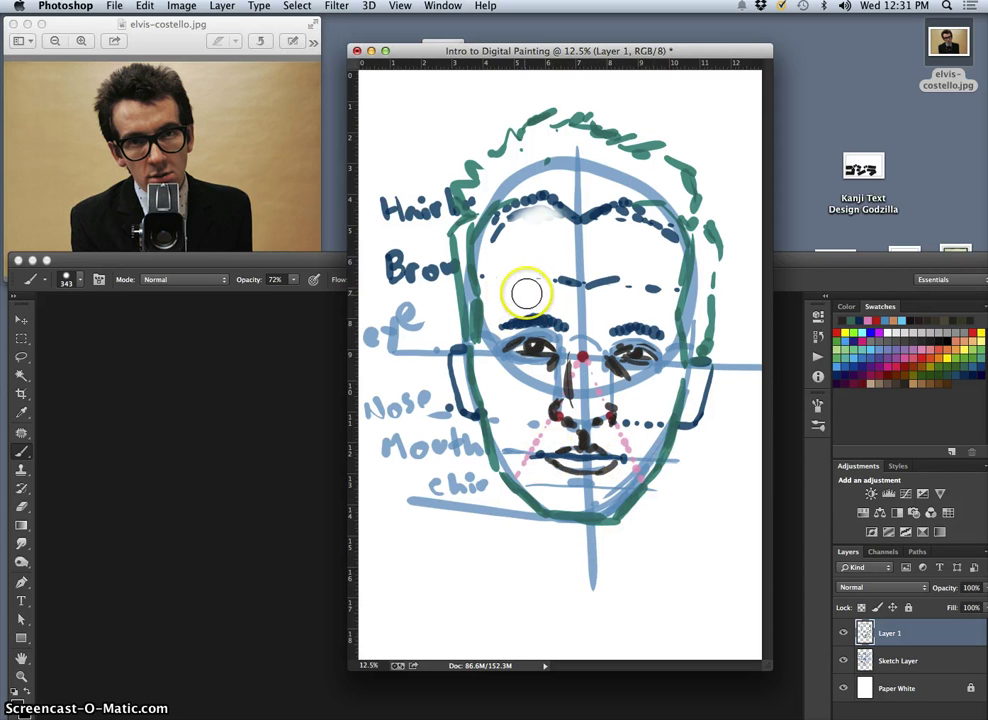
mouse_move(532, 281)
left_mouse_down()
mouse_move(547, 335)
mouse_move(551, 309)
mouse_move(557, 319)
left_mouse_up()
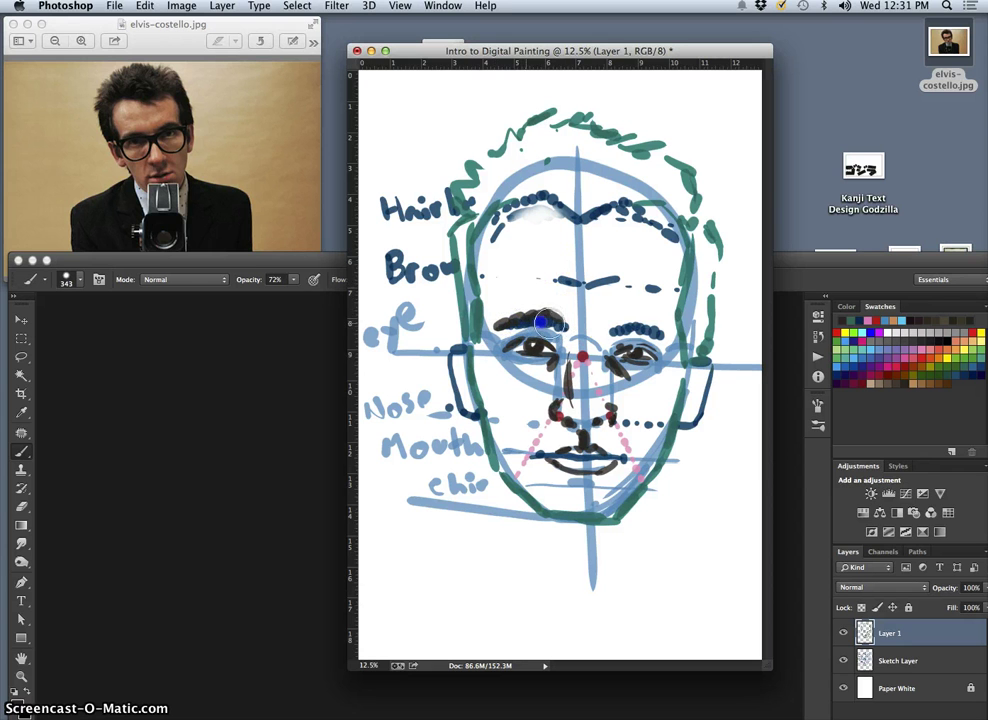
left_click(622, 327)
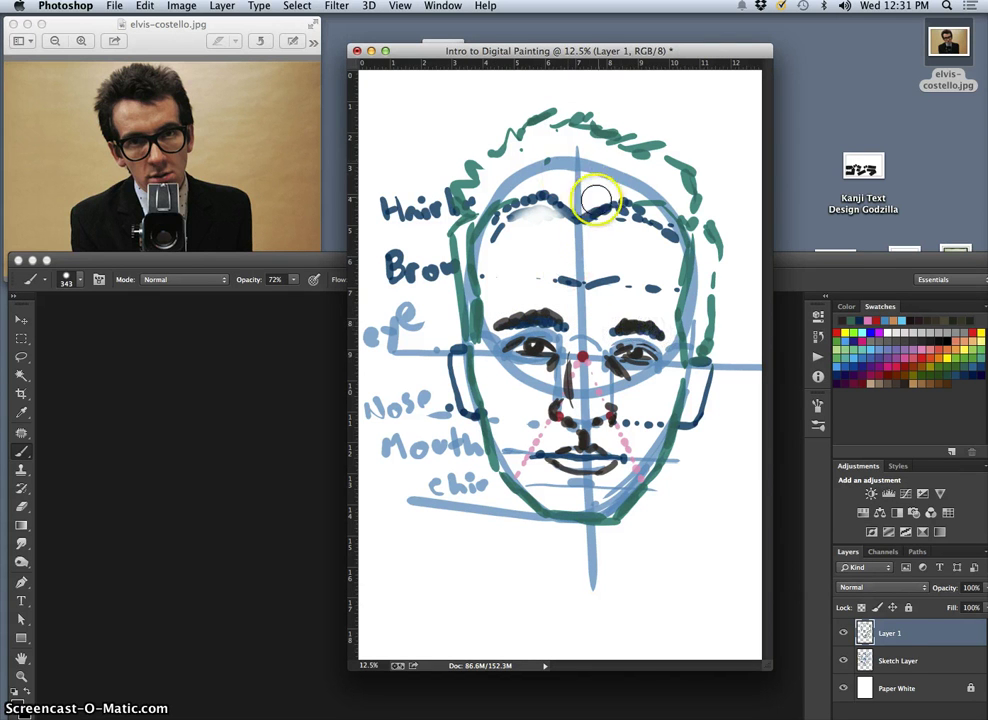
Fill in the hair with near-black strokes from one sideburn over the crown to the other, following the hairline and green outline
mouse_move(585, 208)
left_mouse_down()
mouse_move(528, 172)
mouse_move(513, 193)
mouse_move(510, 175)
mouse_move(446, 229)
mouse_move(477, 209)
mouse_move(482, 236)
mouse_move(465, 288)
left_mouse_up()
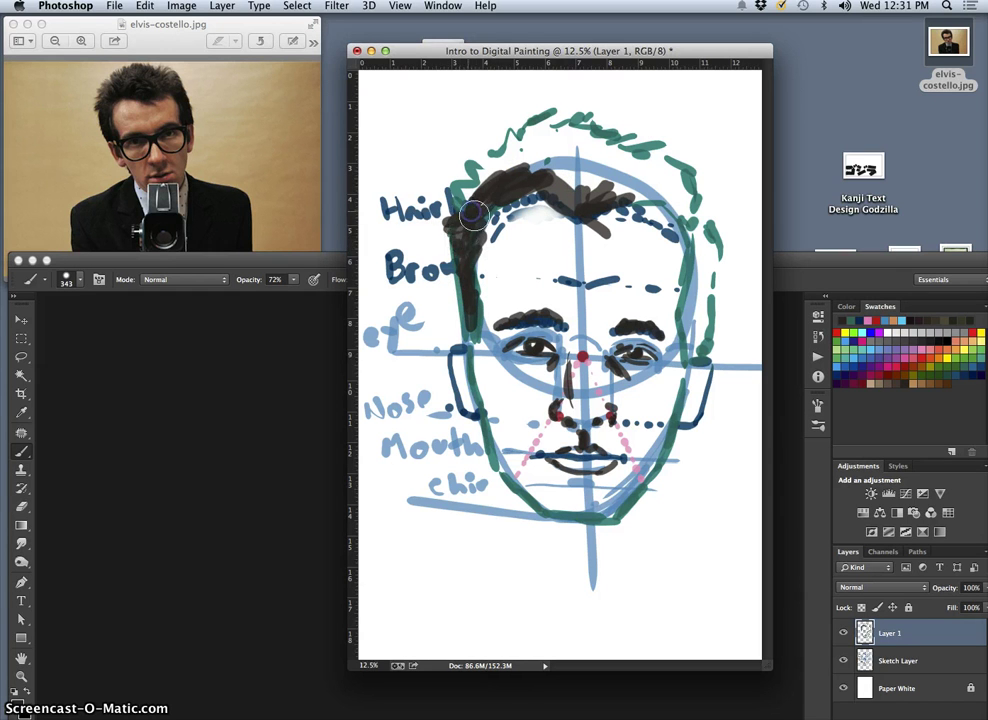
left_click_drag(453, 253, 458, 279)
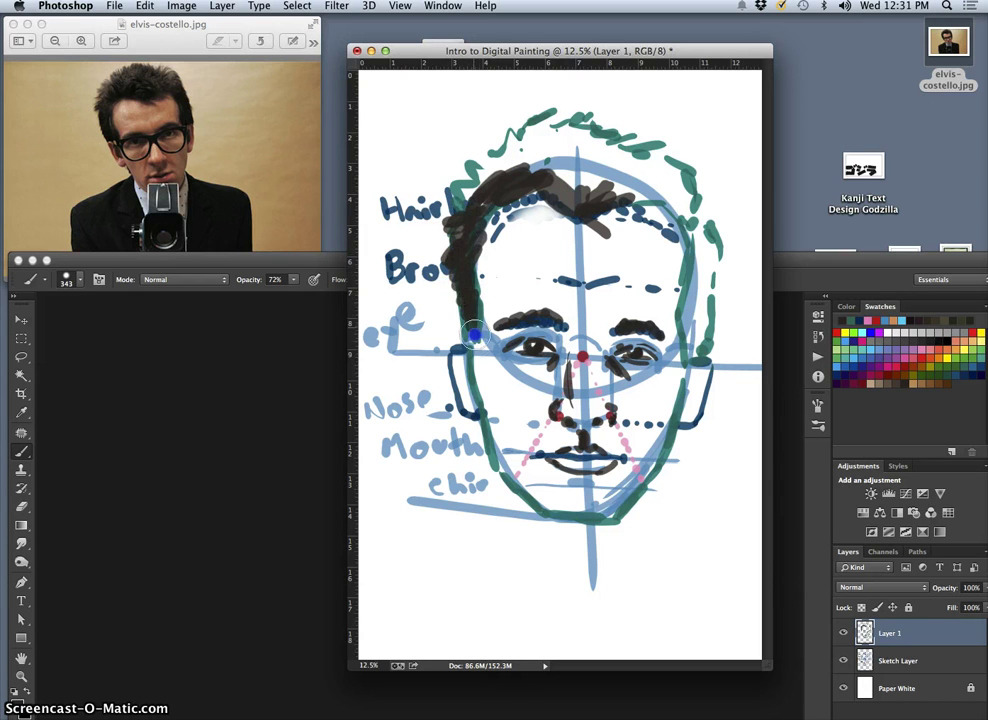
left_click_drag(459, 183, 463, 200)
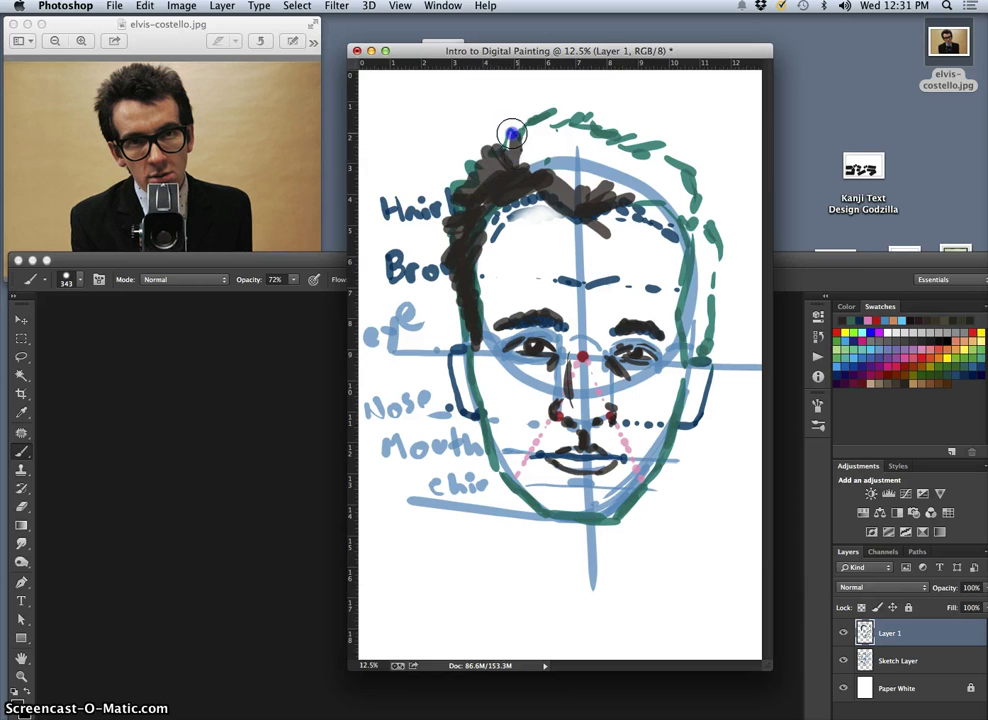
mouse_move(547, 160)
left_mouse_down()
mouse_move(601, 135)
mouse_move(582, 200)
mouse_move(630, 171)
left_mouse_up()
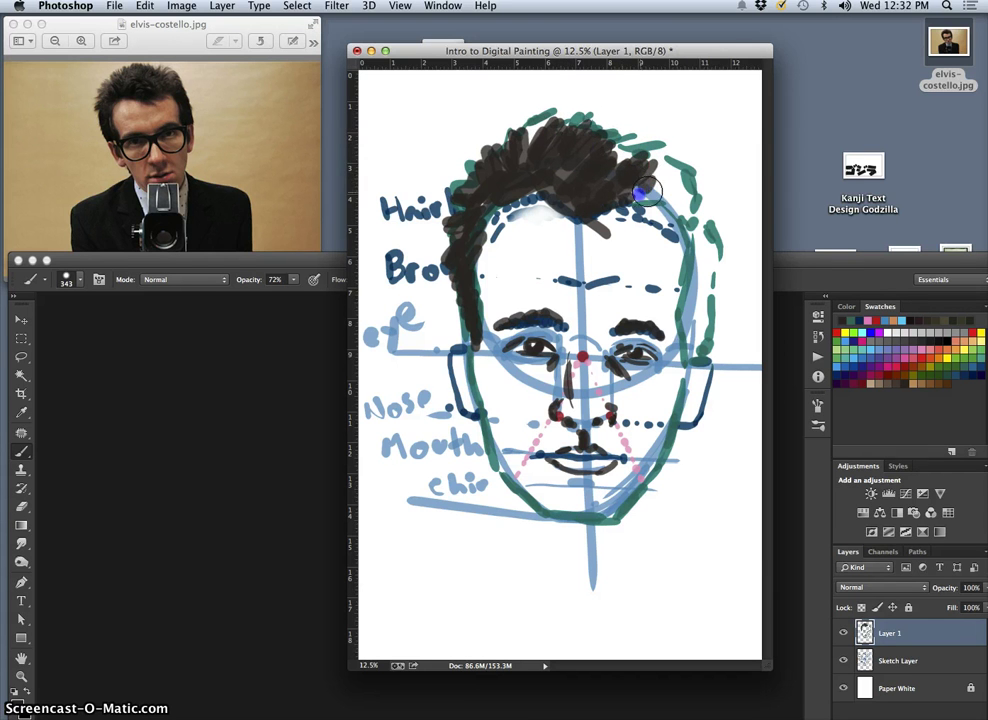
left_click_drag(655, 188, 665, 196)
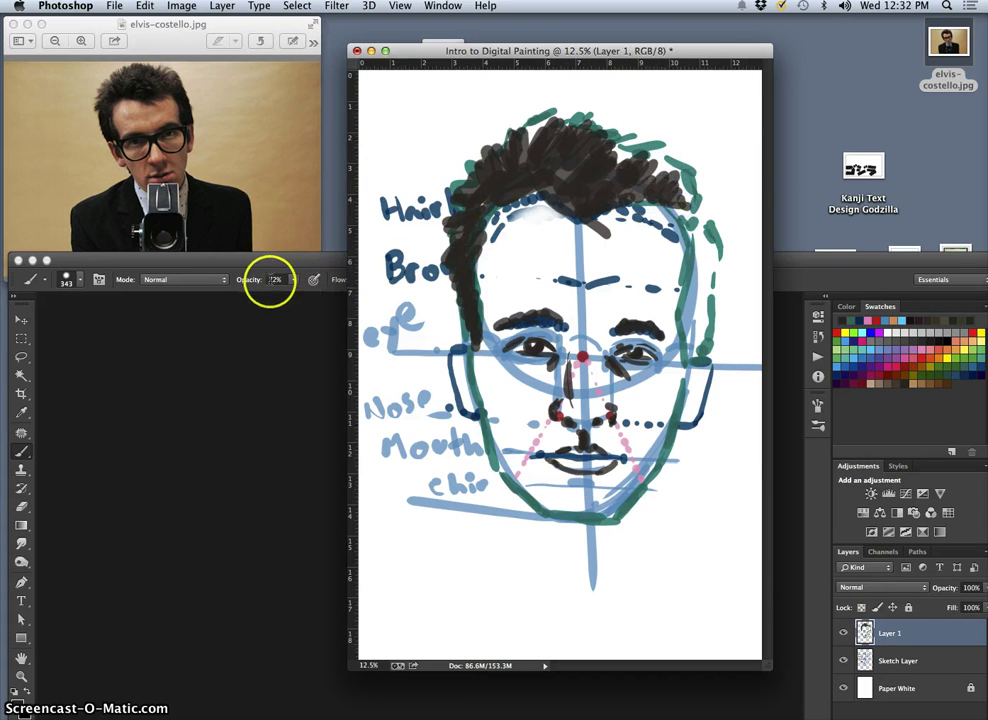
left_click_drag(618, 217, 614, 170)
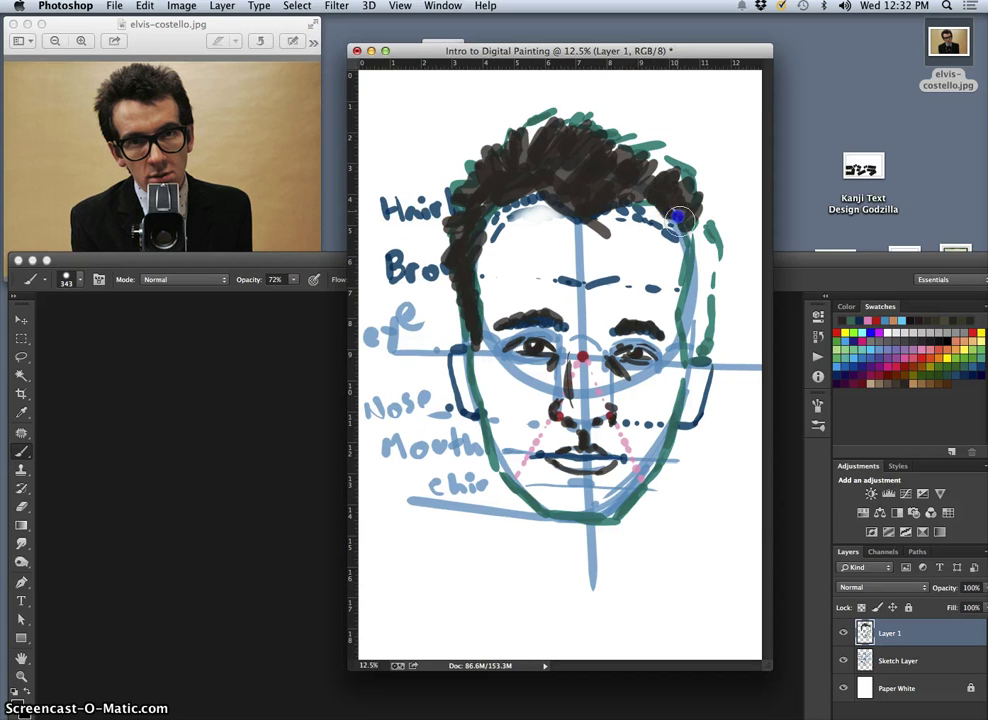
left_click_drag(701, 229, 690, 316)
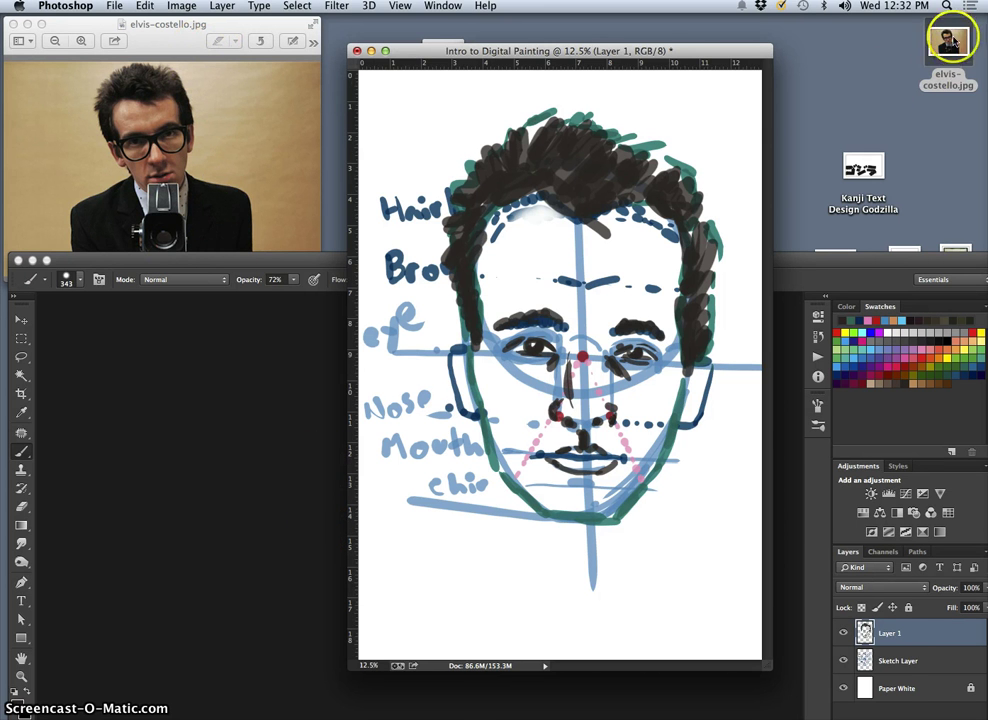
Place elvis-costello.jpg in the document, enlarged to about 334% and rotated to straighten the head, and move its layer below Sketch Layer
left_click_drag(948, 50, 962, 717)
left_click_drag(437, 285, 242, 83)
left_click_drag(431, 97, 521, 81)
left_click_drag(612, 186, 591, 176)
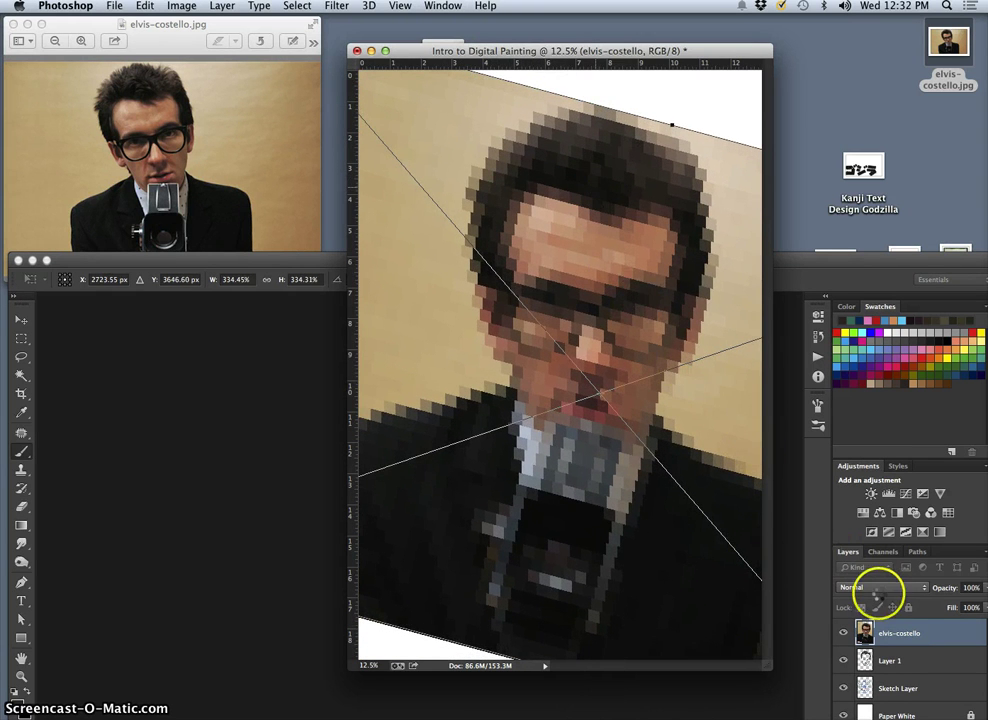
key("Return")
left_click_drag(911, 641, 909, 700)
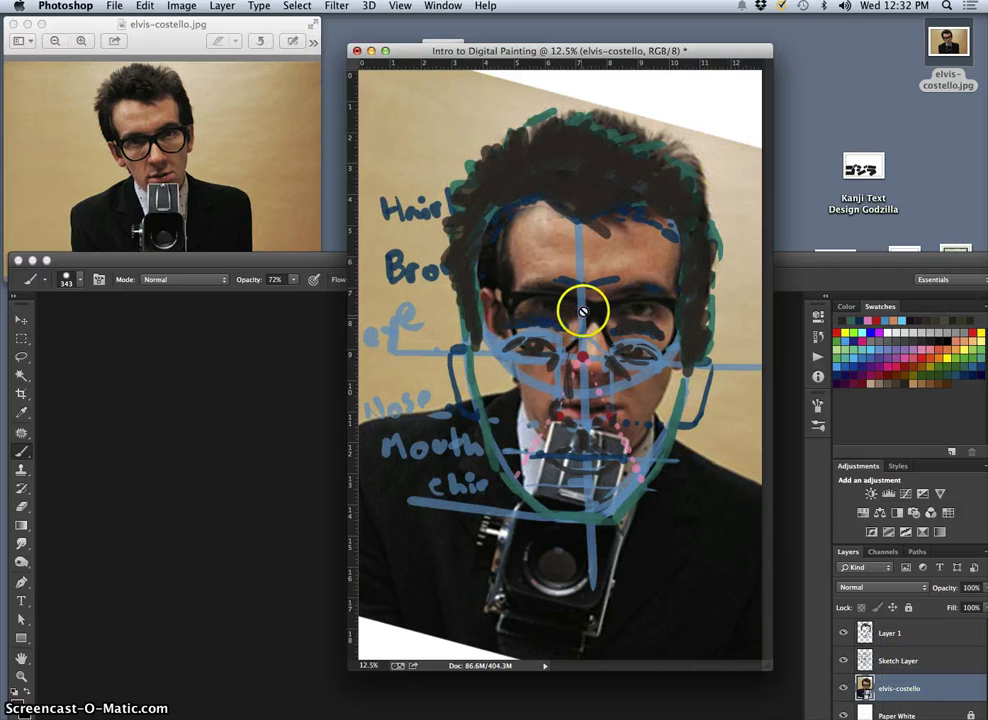
Scale the placed photo up to about 405% and reposition it so the face lines up with the sketched head
key("super+z")
key("super+t")
left_click_drag(710, 456, 705, 515)
key("super+minus")
key("super+minus")
left_click_drag(438, 300, 350, 91)
left_click_drag(479, 412, 781, 644)
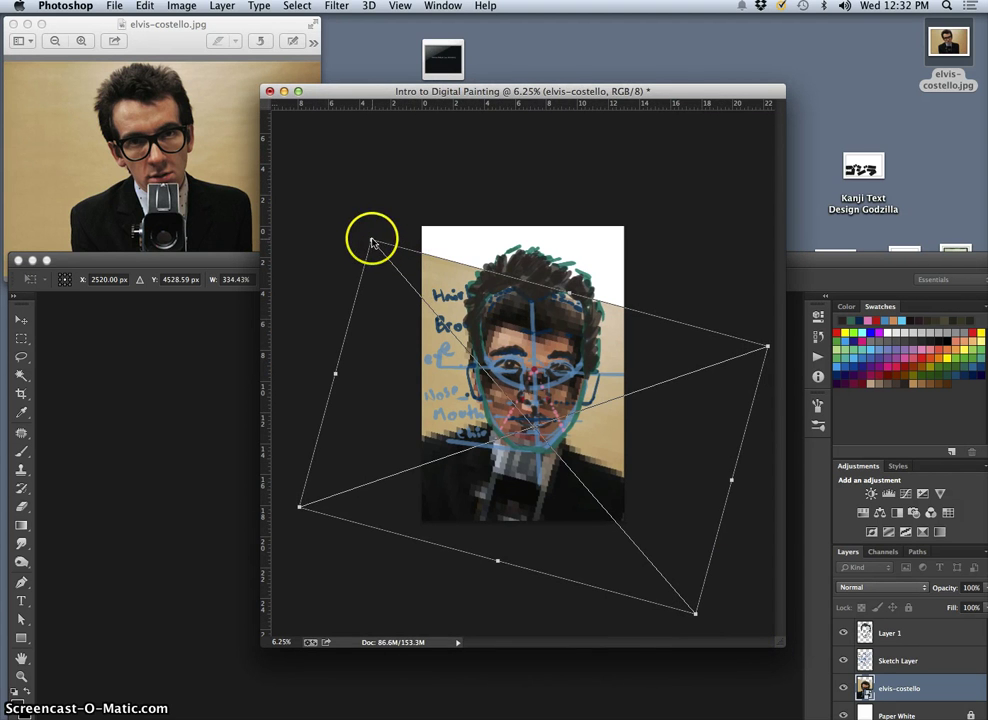
left_click_drag(373, 240, 359, 180)
mouse_move(575, 334)
left_mouse_down()
mouse_move(592, 314)
mouse_move(584, 317)
left_mouse_up()
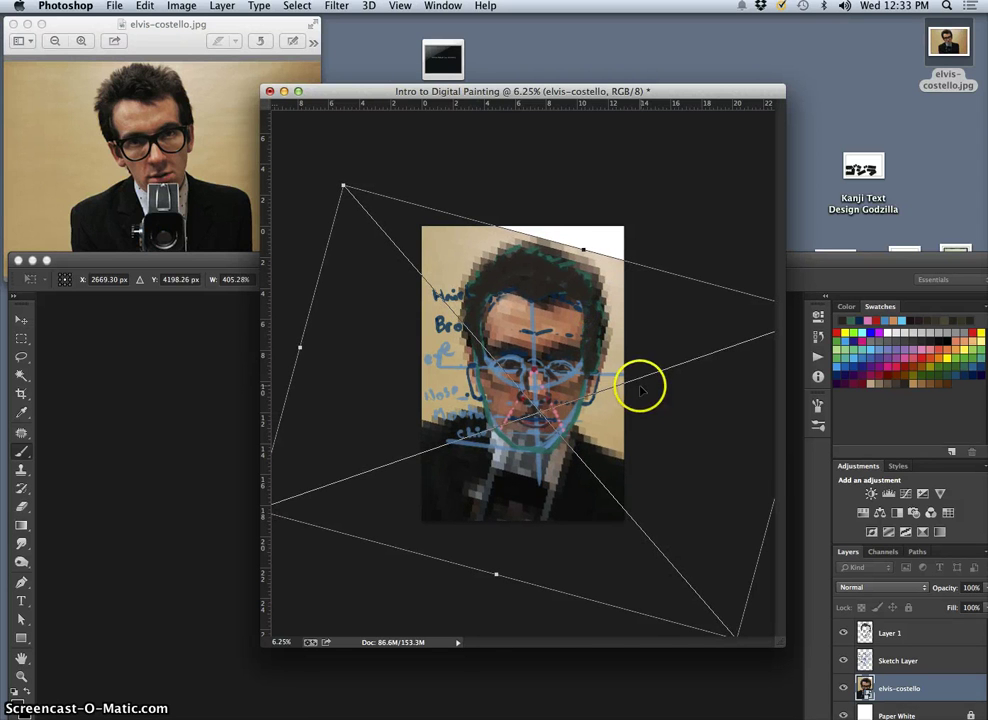
key("Return")
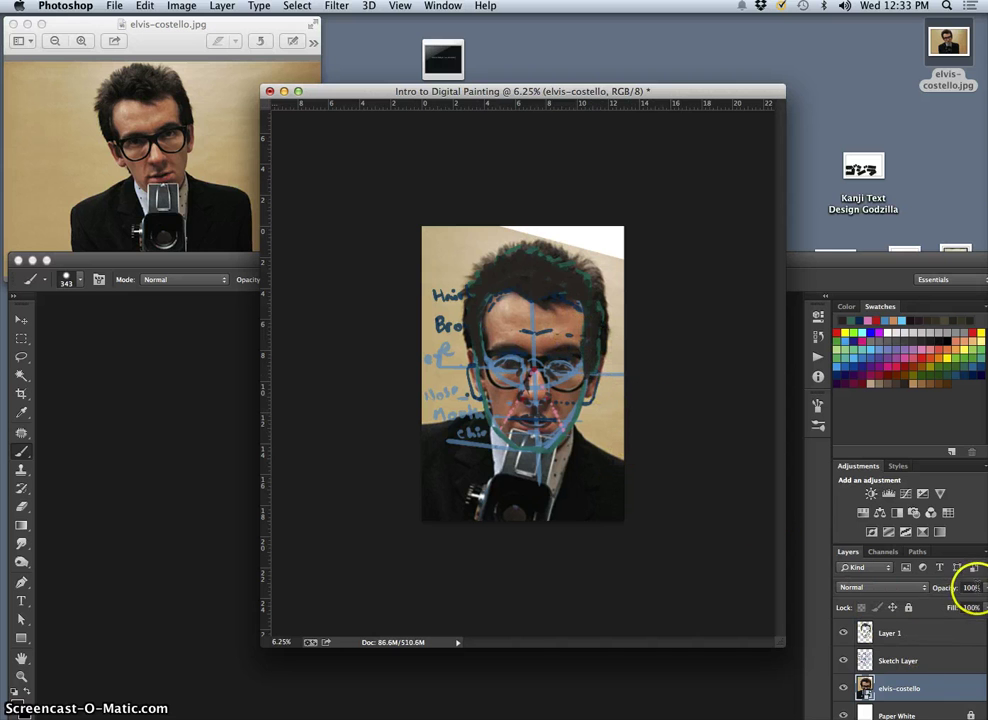
Lower the elvis-costello layer's opacity to 49% and hide Layer 1
left_click(984, 591)
left_click_drag(973, 604, 946, 609)
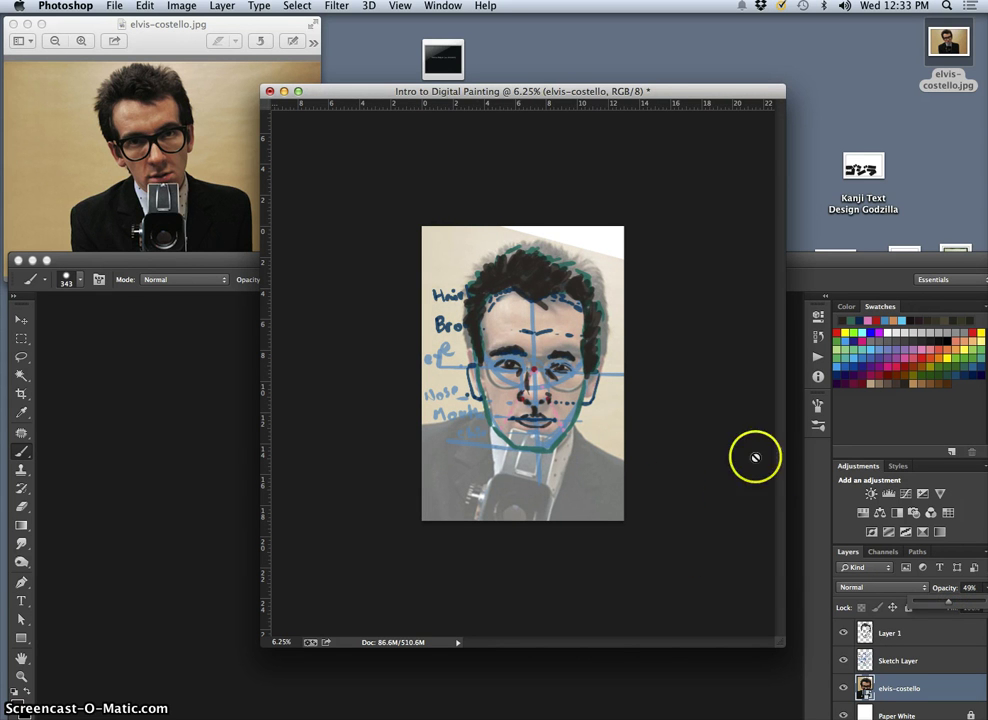
left_click(843, 659)
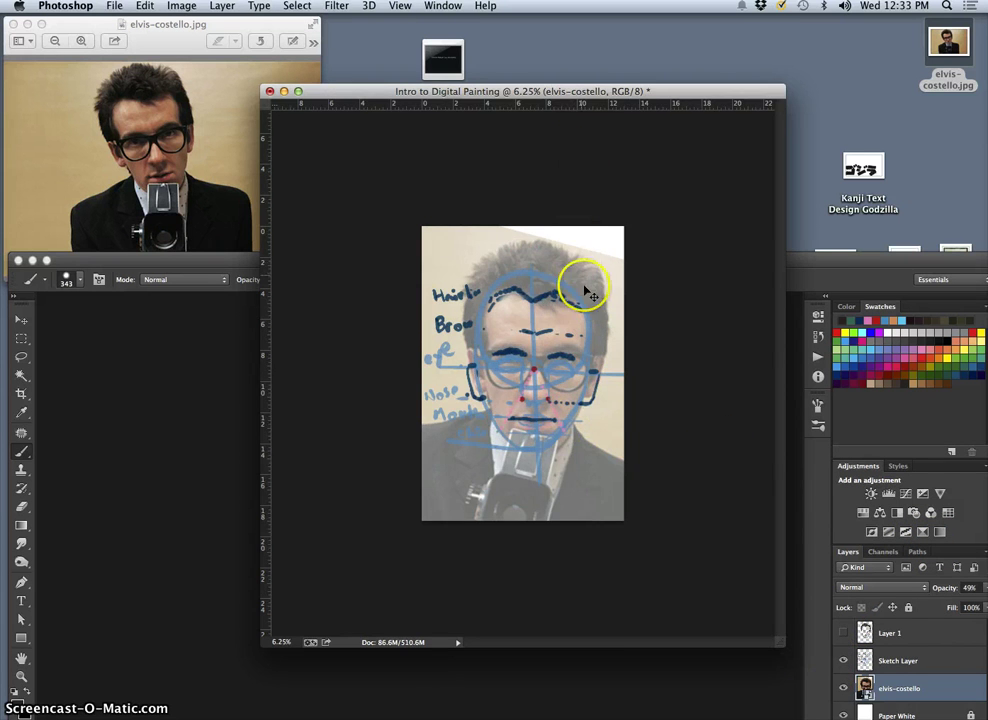
Shift the faded photo slightly with the Move tool to match the proportion guides, and show Layer 1 again
key("super+plus")
left_click_drag(529, 293, 513, 90)
left_click_drag(536, 508, 693, 635)
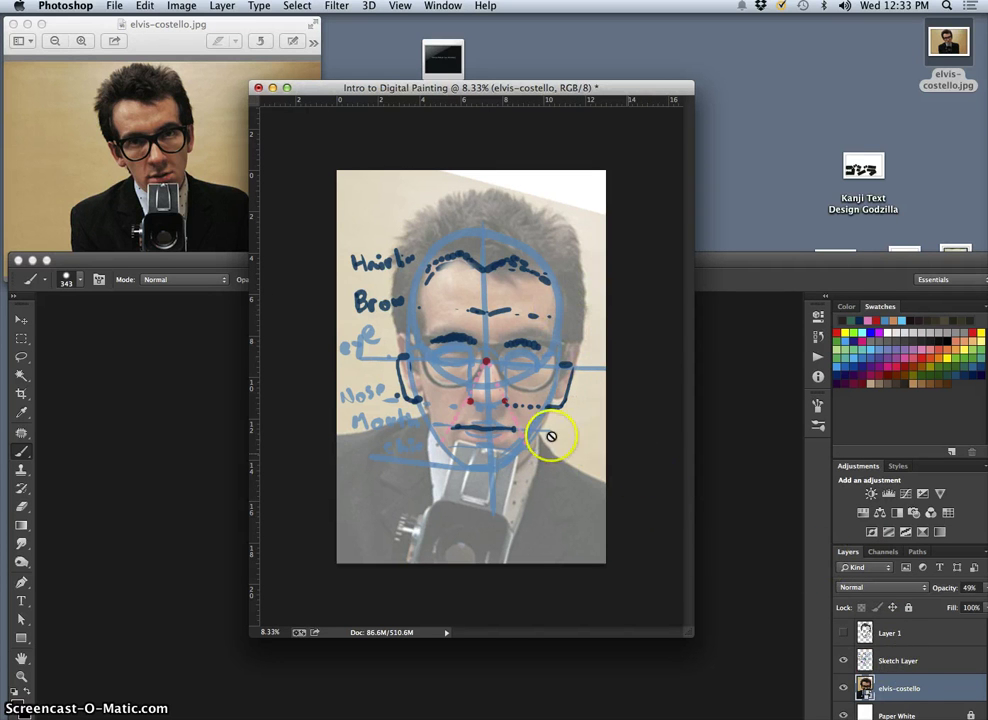
left_click(21, 319)
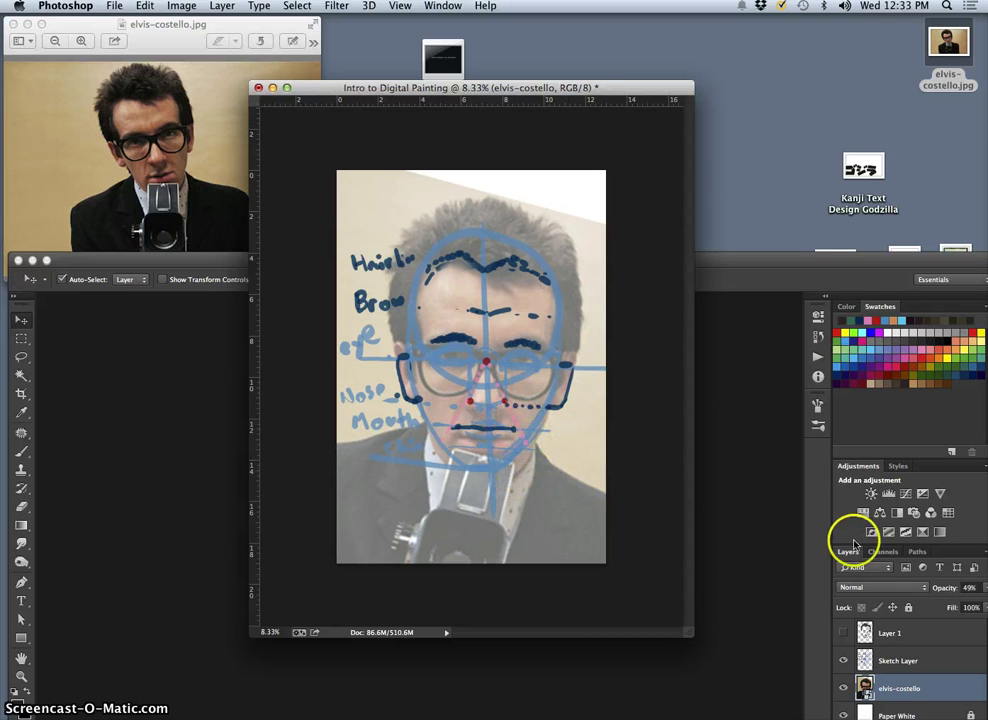
left_click(844, 634)
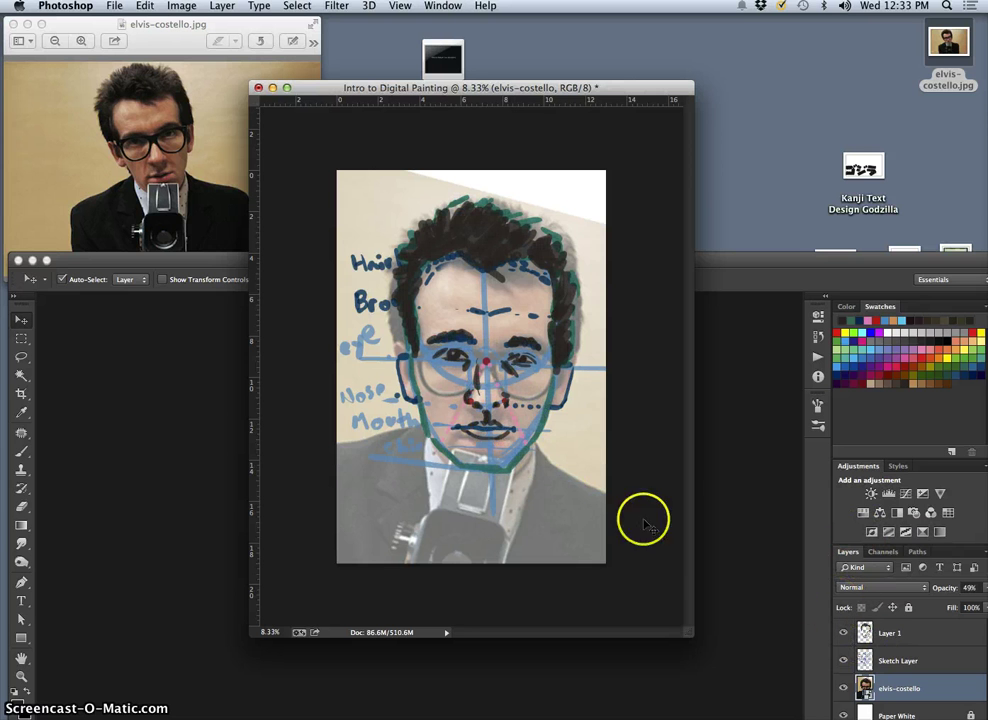
Create a new layer above Layer 1 and choose dark red as the painting colour
left_click(938, 644)
left_click_drag(875, 262, 864, 89)
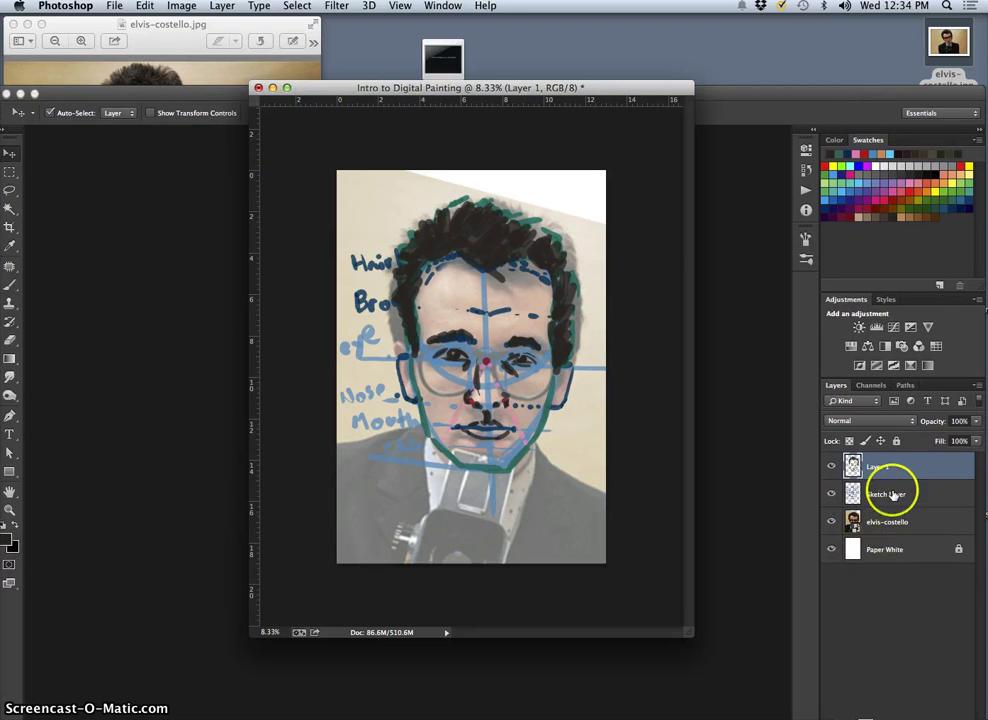
double_click(895, 97)
left_click(922, 705)
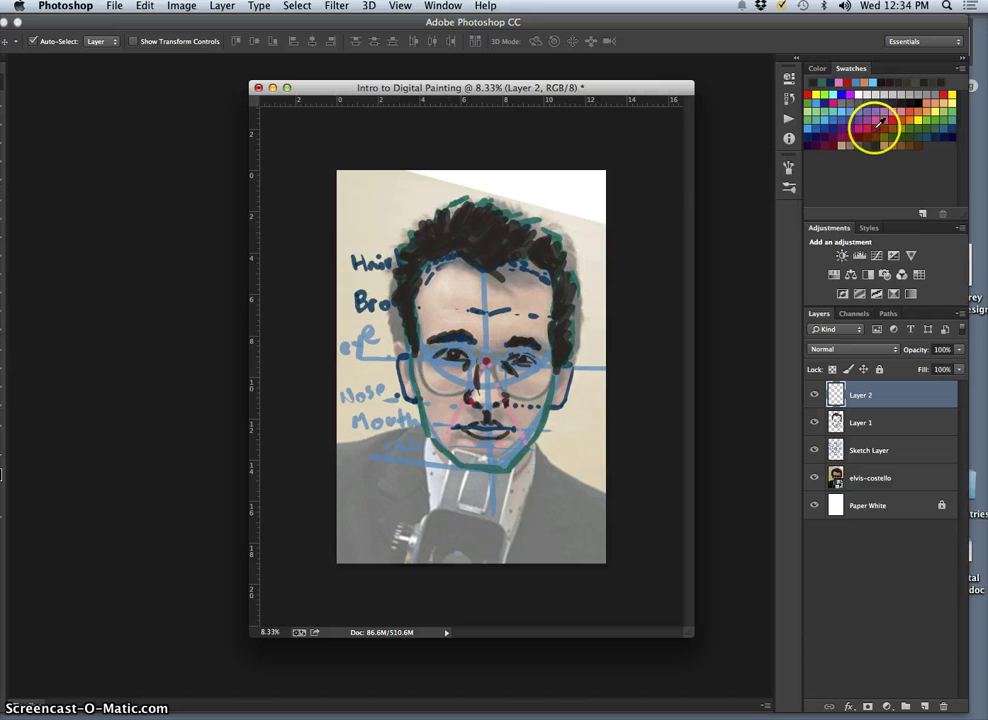
double_click(873, 125)
left_click(643, 349)
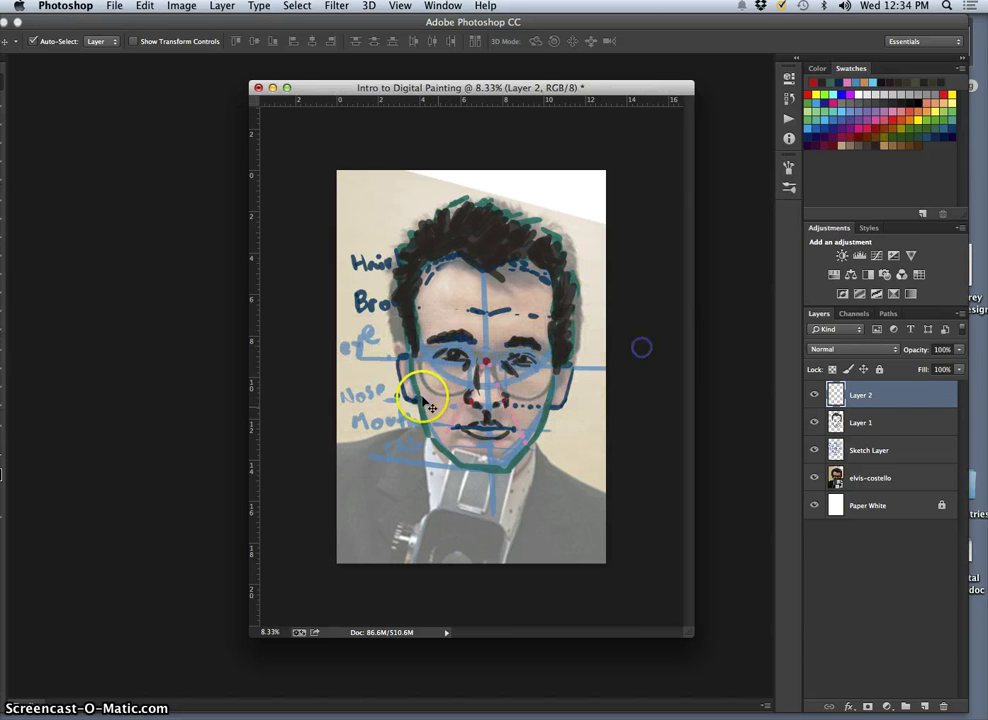
Brush the outlines of the glasses and the shirt collar in dark red on Layer 2, tracing the photo
left_click(432, 346)
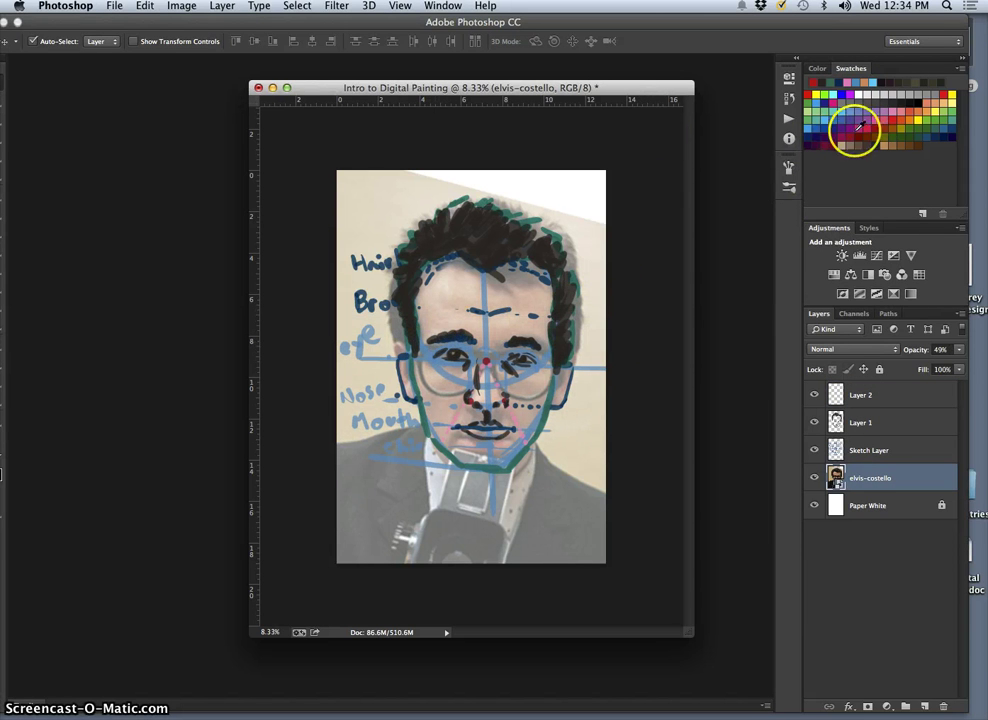
left_click_drag(182, 19, 218, 18)
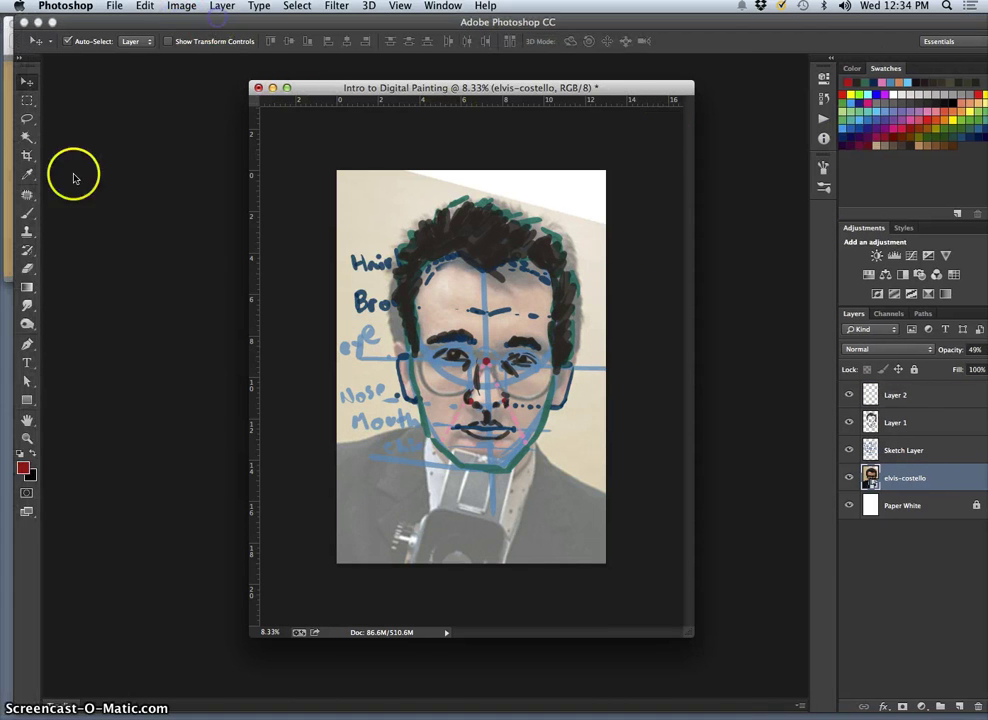
left_click(27, 213)
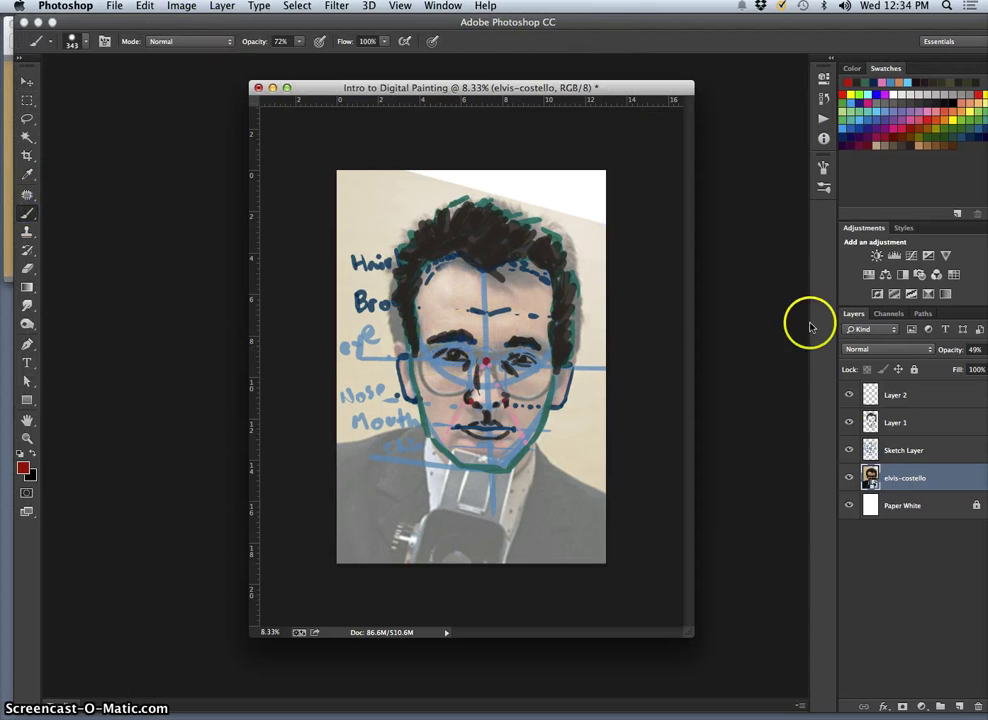
left_click(885, 395)
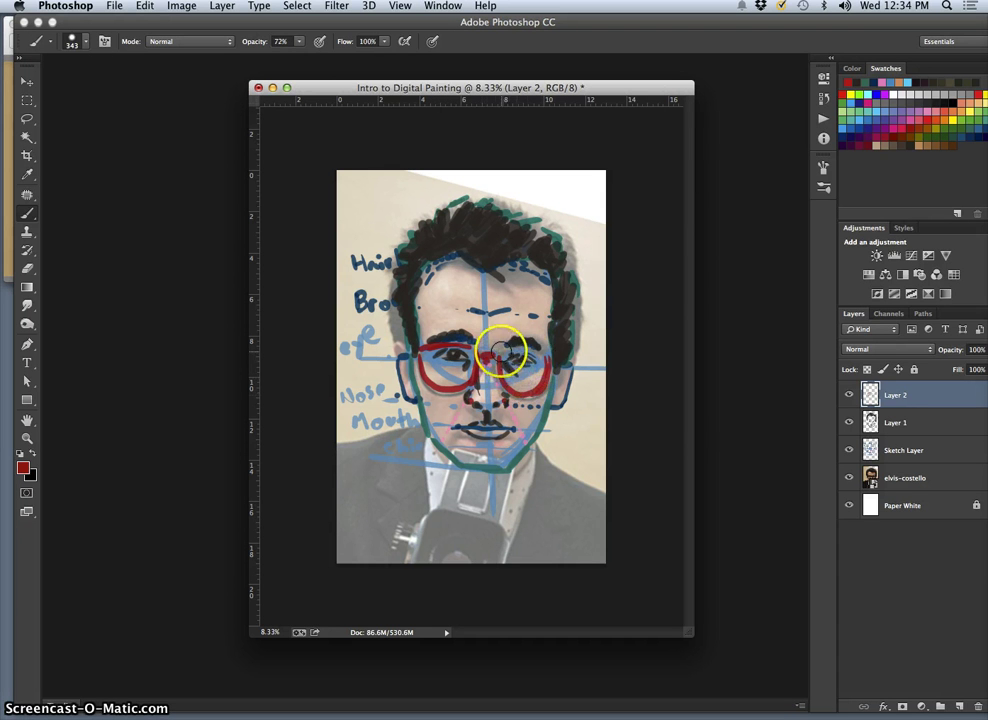
left_click_drag(509, 349, 549, 349)
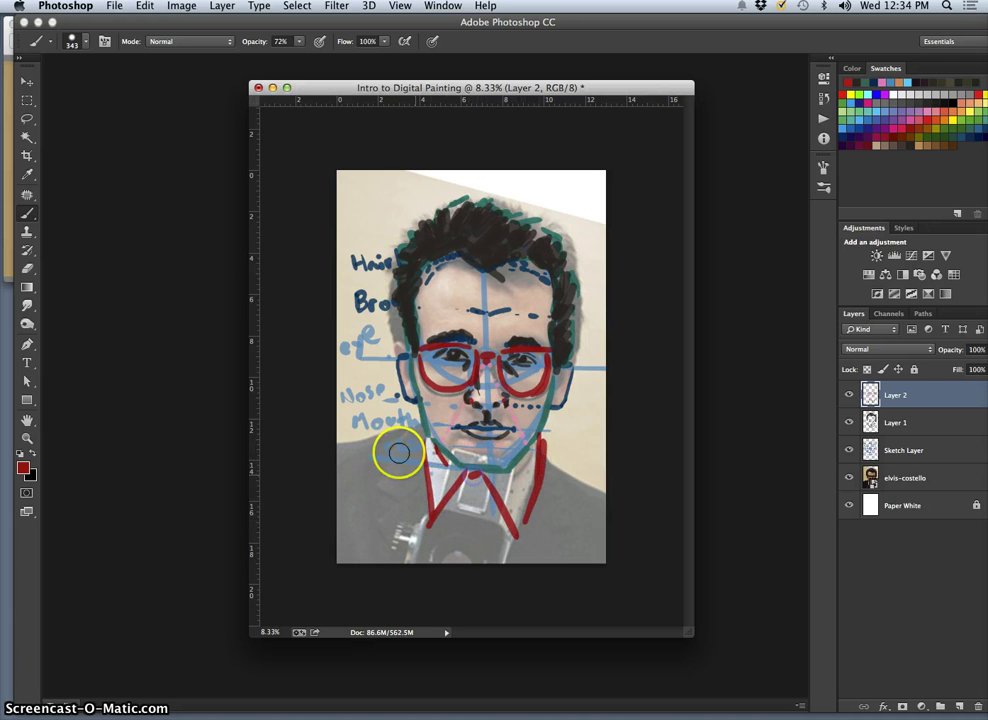
Sketch the jacket's shoulders and lapels and a necktie in dark red on Layer 2, and hide the elvis-costello photo layer
mouse_move(420, 424)
left_mouse_down()
mouse_move(320, 464)
mouse_move(413, 421)
mouse_move(345, 446)
left_mouse_up()
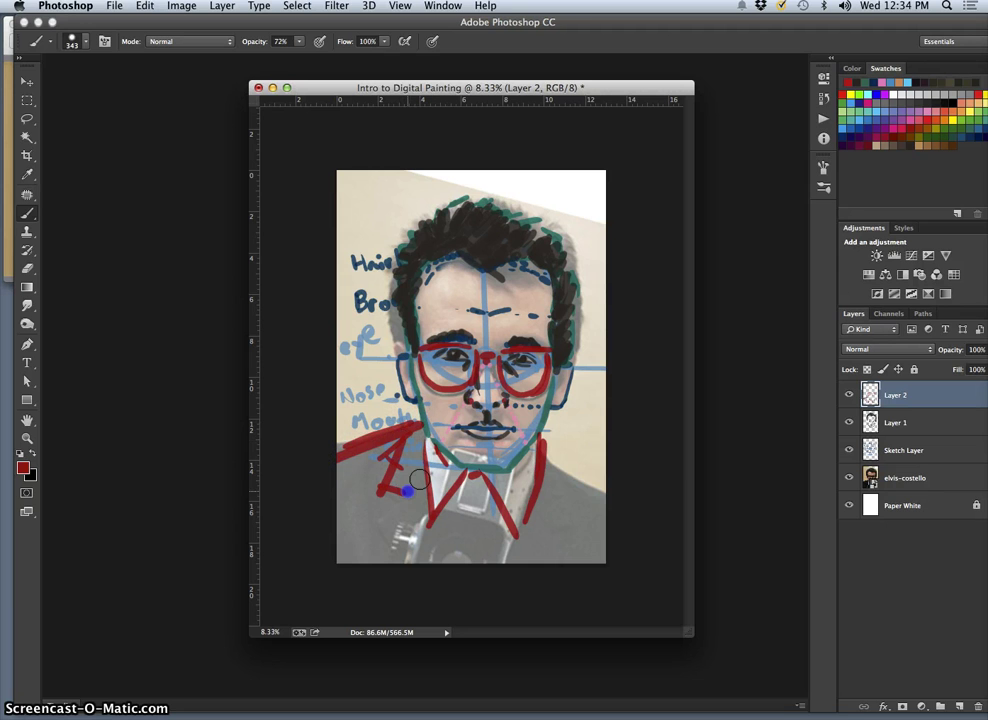
left_click_drag(380, 531, 405, 562)
left_click_drag(543, 440, 585, 528)
mouse_move(585, 528)
left_mouse_down()
mouse_move(540, 536)
mouse_move(575, 558)
left_mouse_up()
left_click_drag(531, 515, 504, 563)
left_click_drag(419, 545, 421, 518)
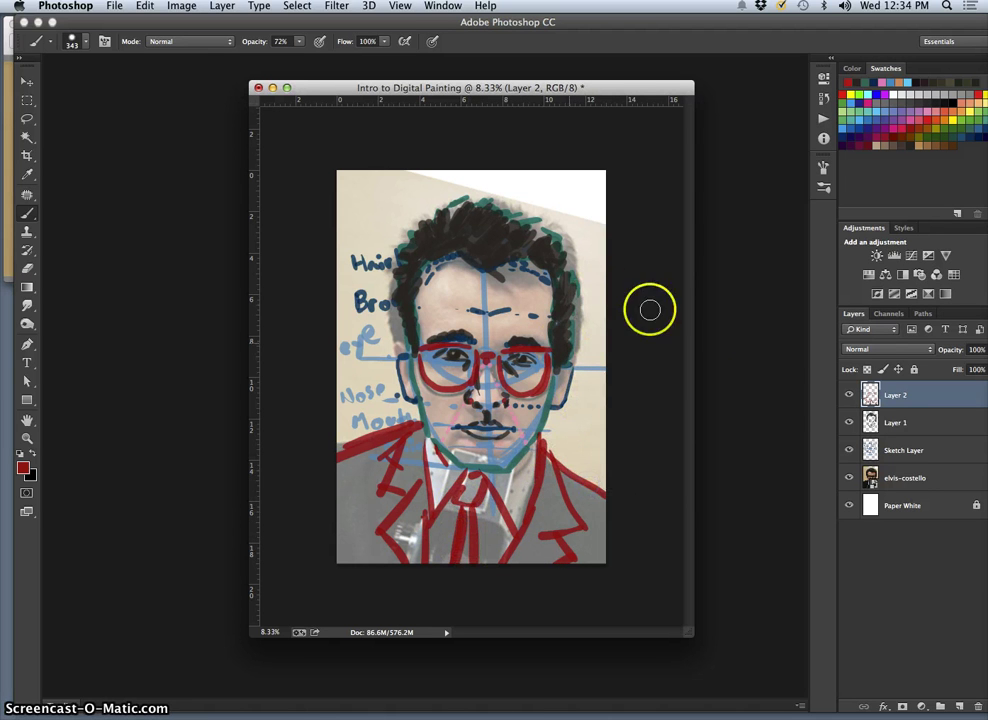
left_click(848, 479)
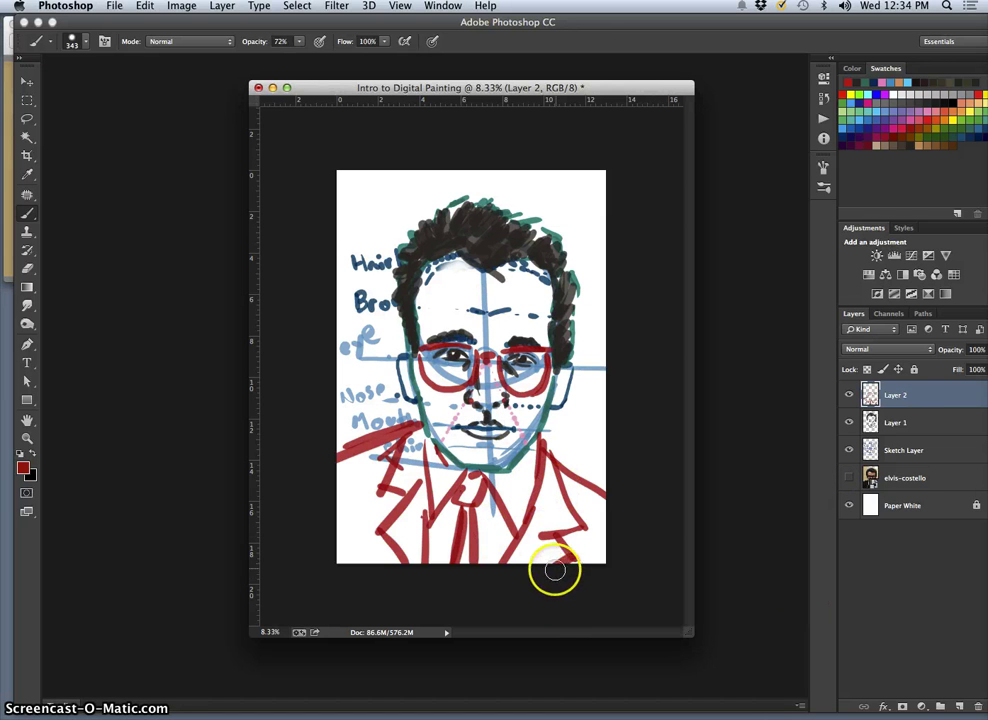
Create a new layer, fill it with 50% gray, and move it directly below the Sketch Layer
left_click(958, 706)
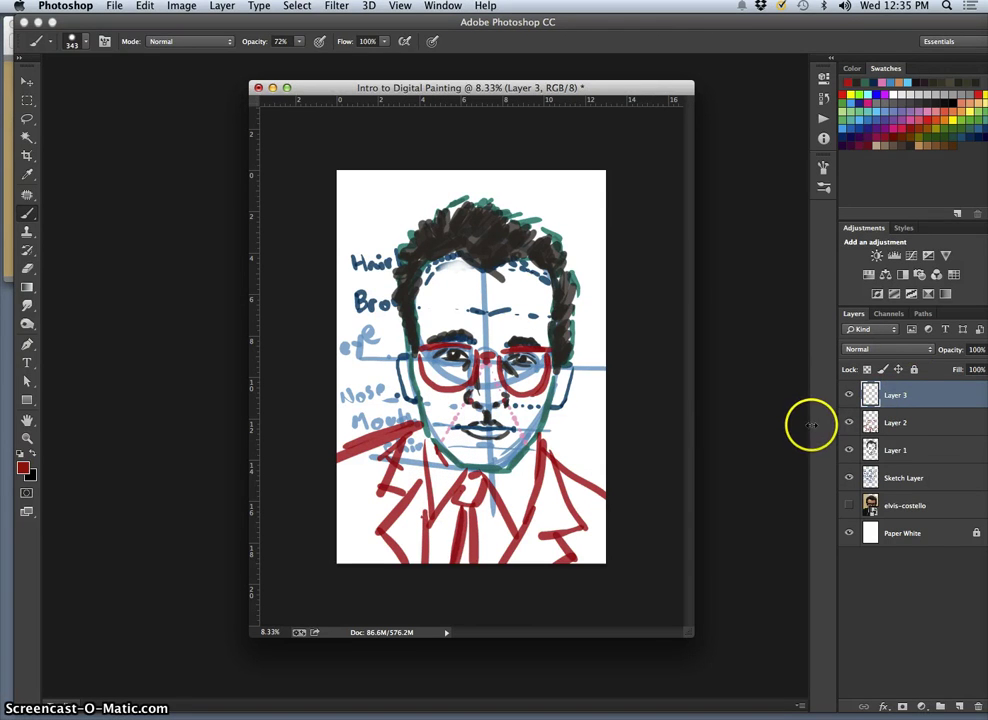
left_click(148, 6)
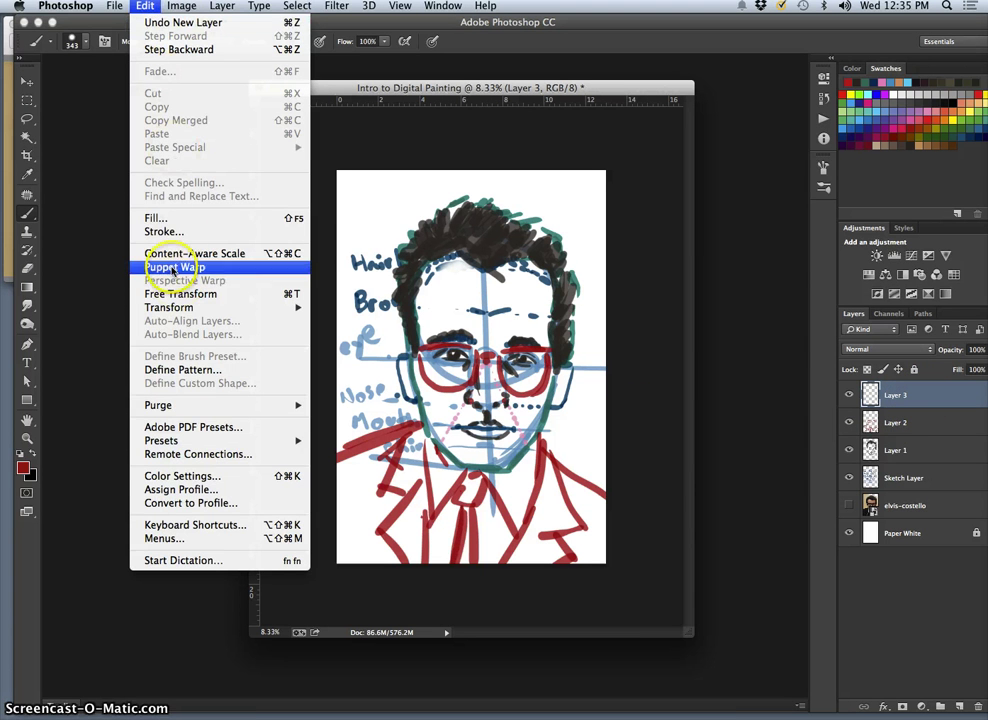
left_click(193, 219)
left_click(650, 329)
left_click(647, 316)
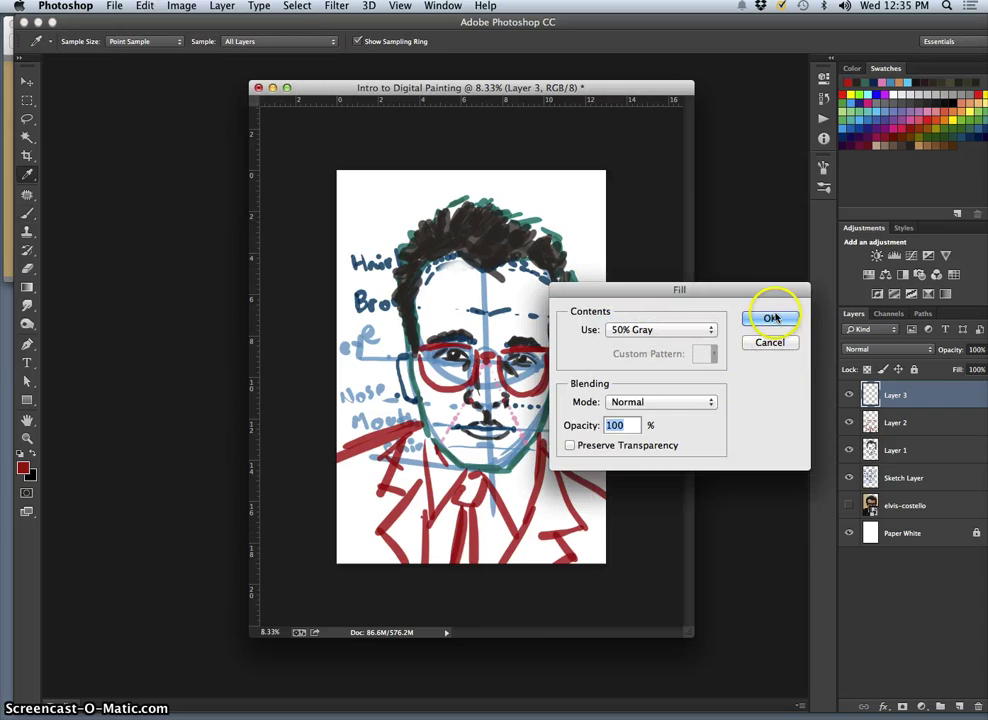
left_click(772, 317)
key("b")
left_click_drag(918, 401, 911, 486)
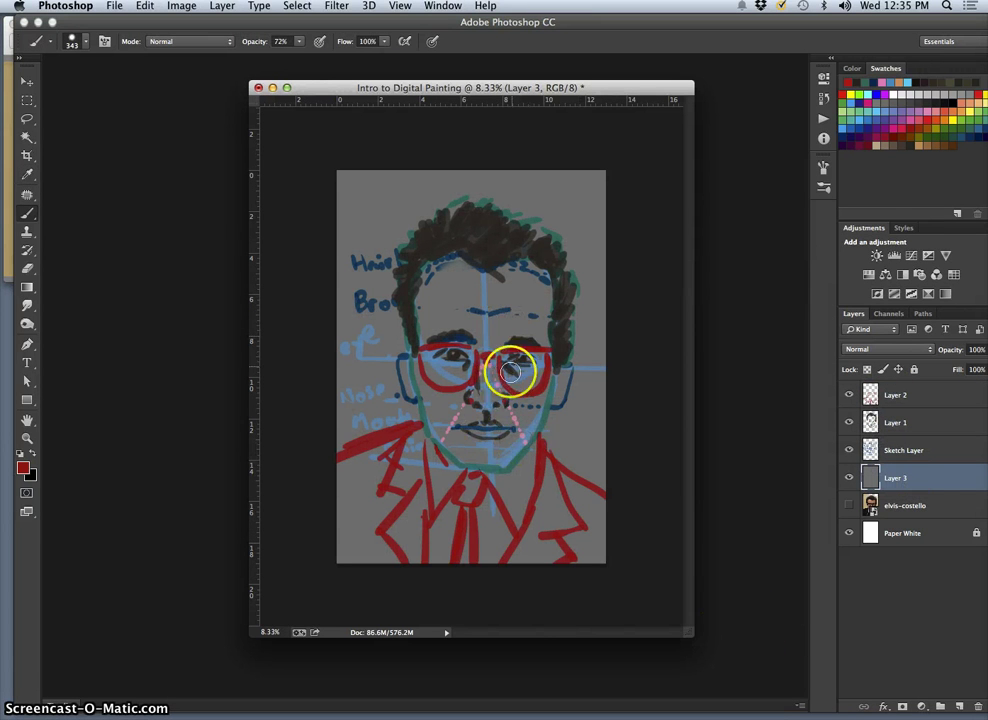
Fully lock Layer 2, Layer 1 and the Sketch Layer
left_click(922, 392)
left_click(916, 372)
left_click(922, 430)
left_click(914, 370)
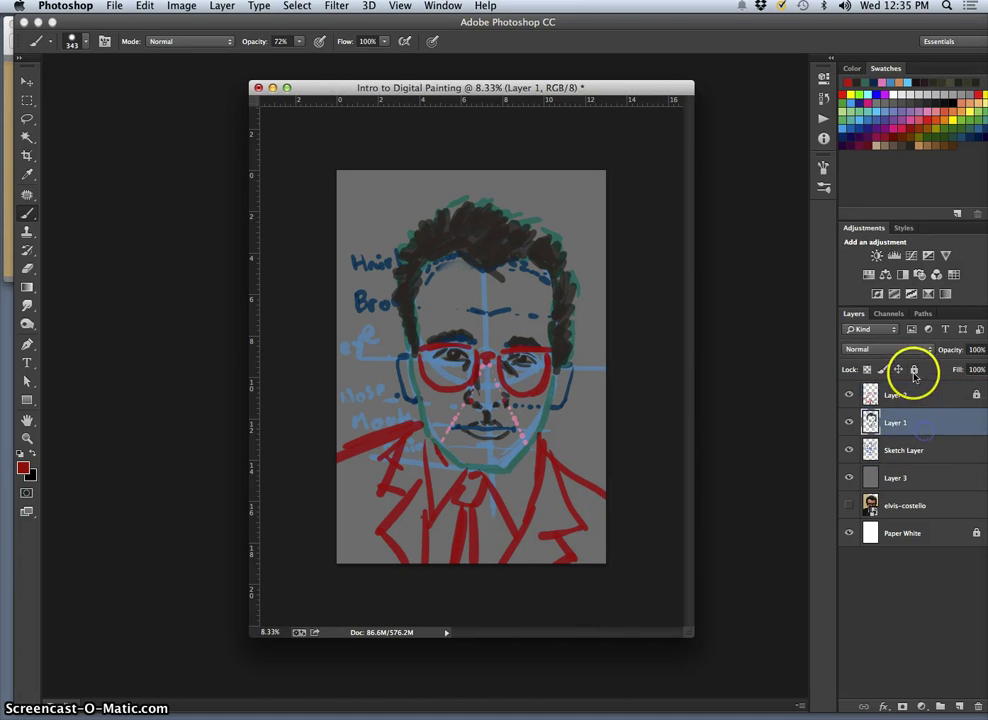
left_click(937, 451)
left_click(914, 370)
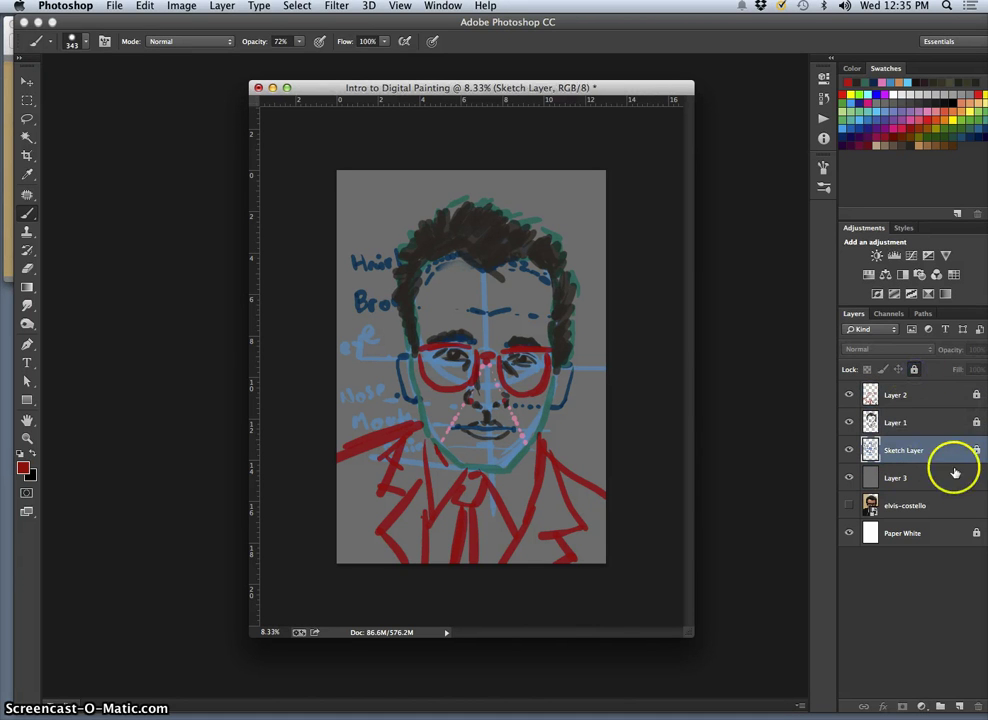
Create a new layer above Layer 2 and name it "local color"
left_click(933, 398)
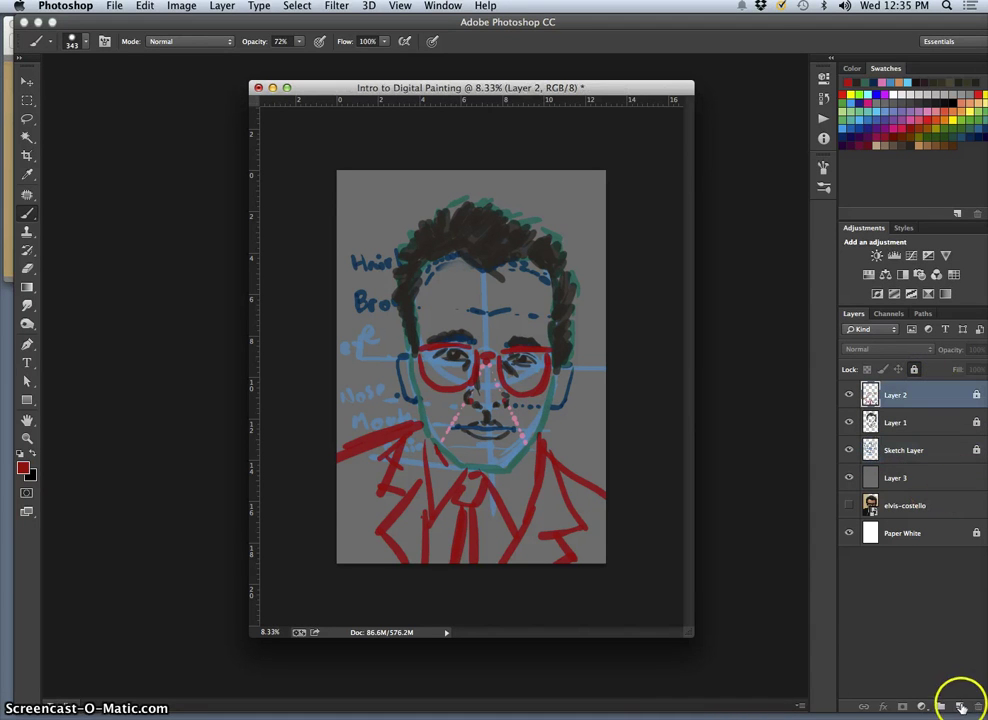
left_click(960, 706)
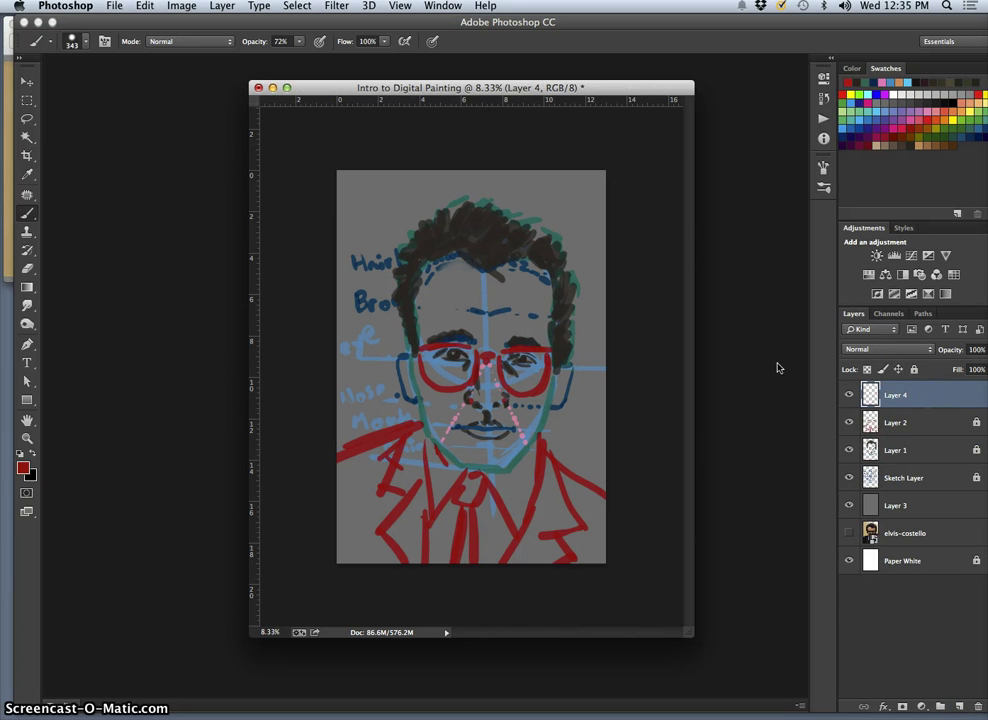
double_click(896, 395)
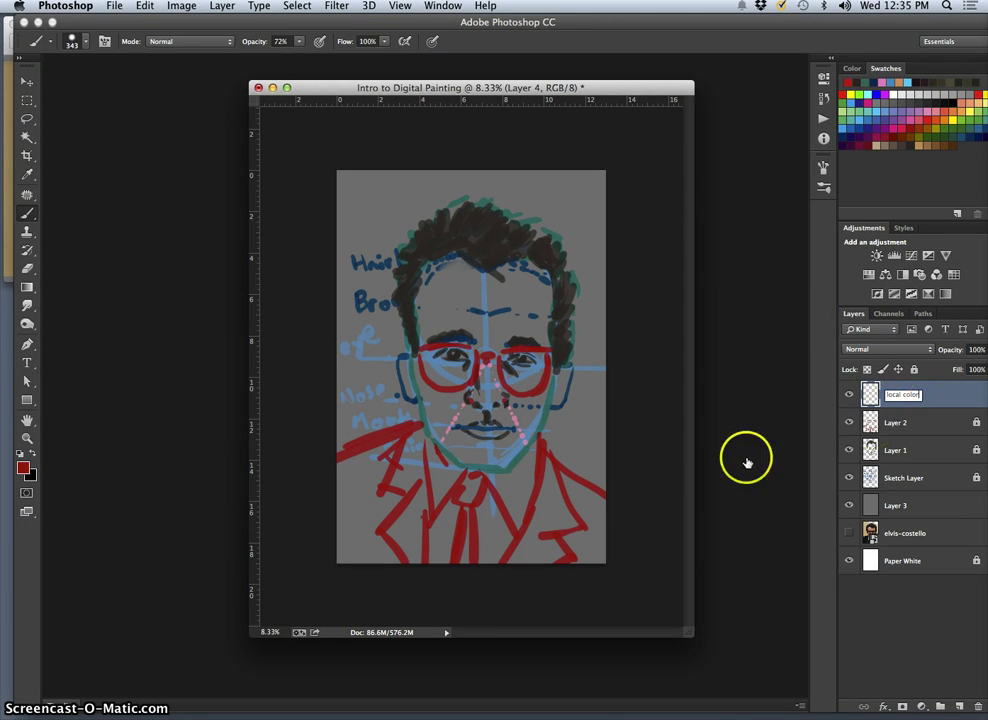
left_click(510, 97)
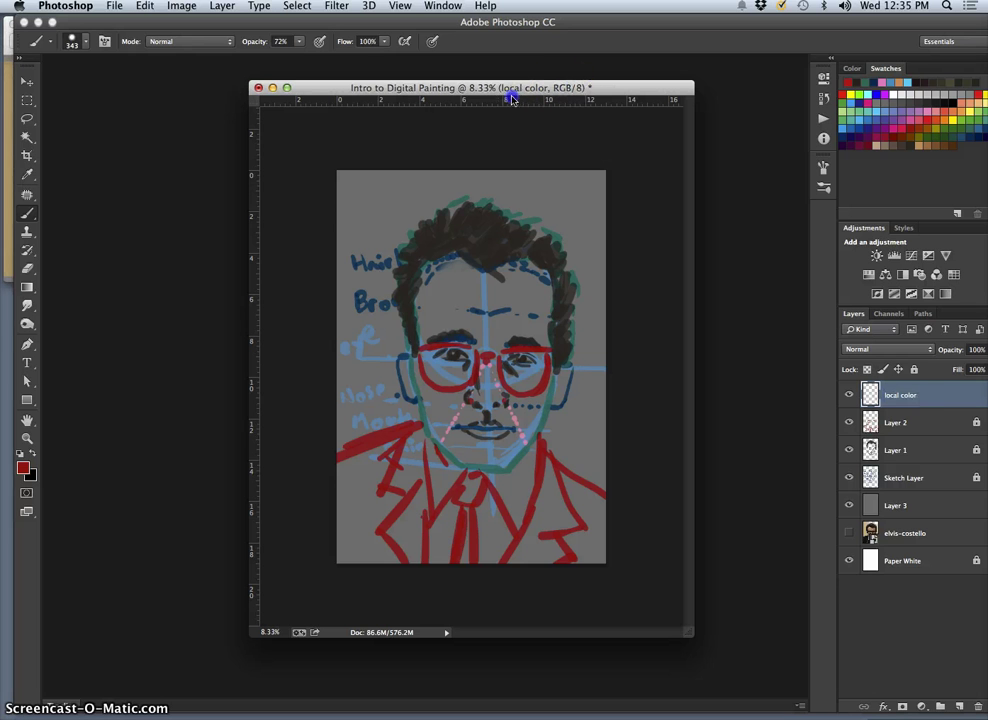
Hide the gray Layer 3 and show the elvis-costello photo layer at 100% opacity
left_click(848, 506)
left_click(849, 532)
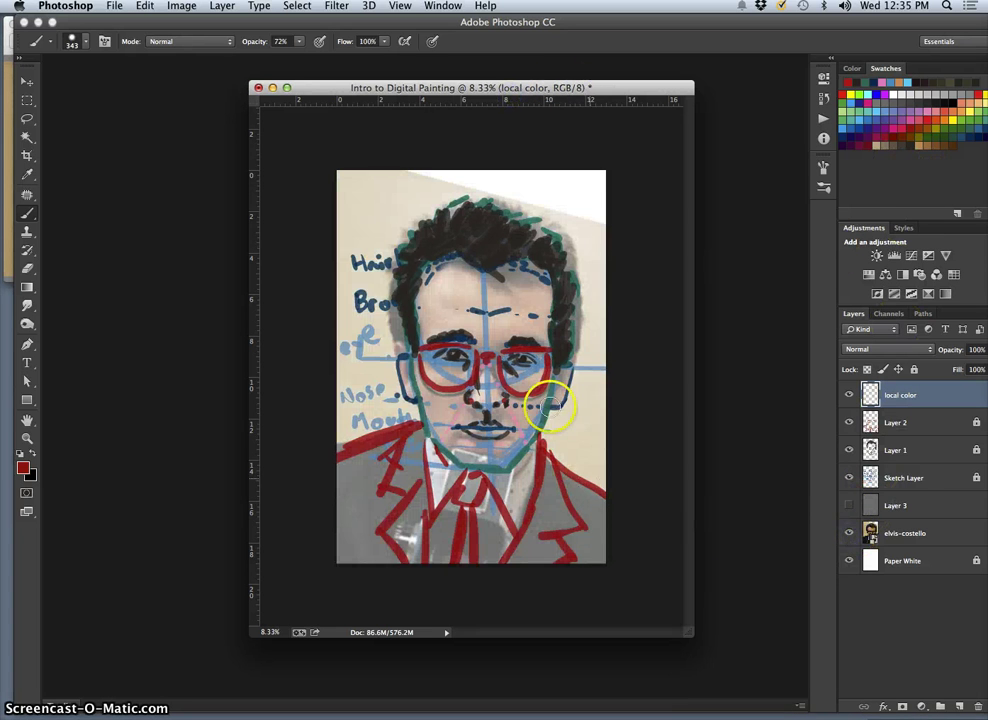
left_click(910, 527)
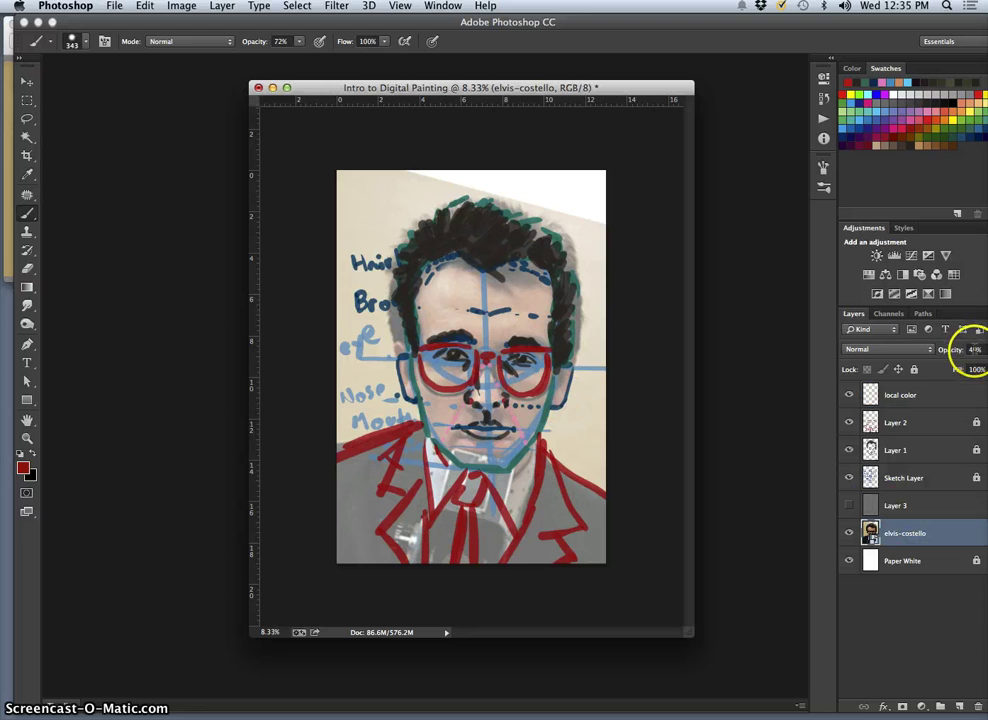
left_click(972, 349)
type("100")
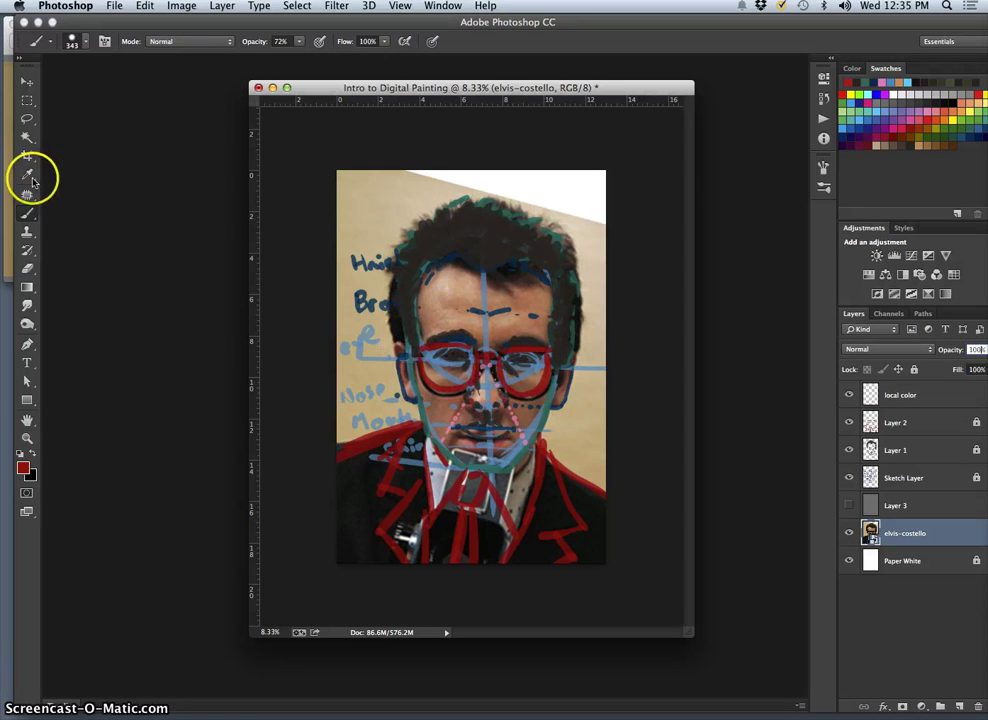
On the local color layer, sample a light skin tone from the photo's forehead for the brush, and show the gray Layer 3 again
left_click(28, 215)
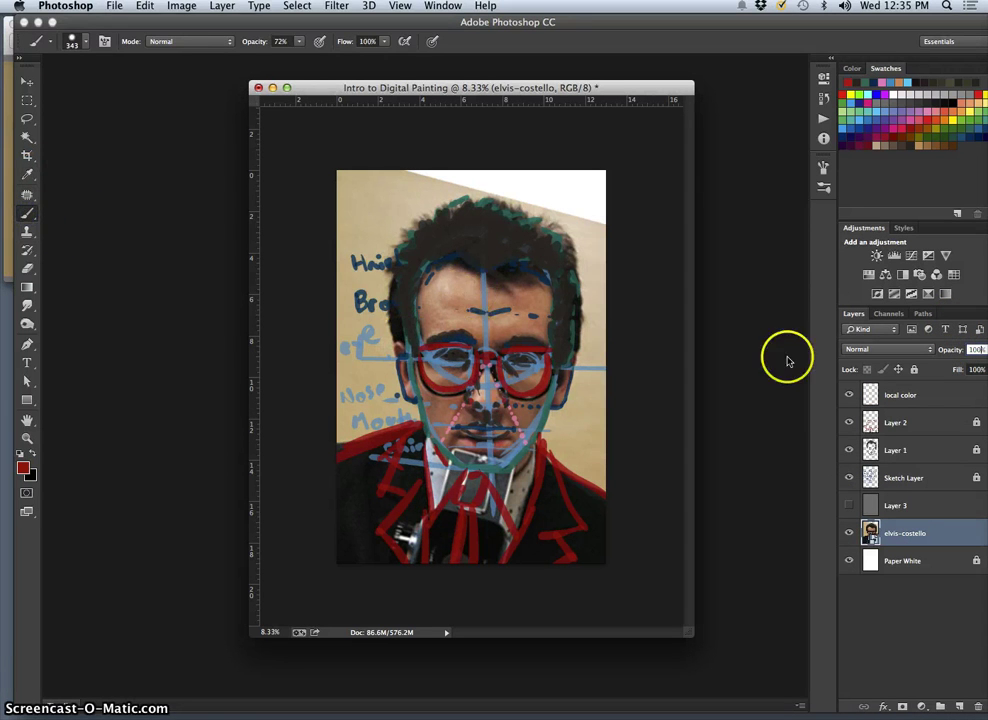
left_click(935, 420)
left_click(926, 394)
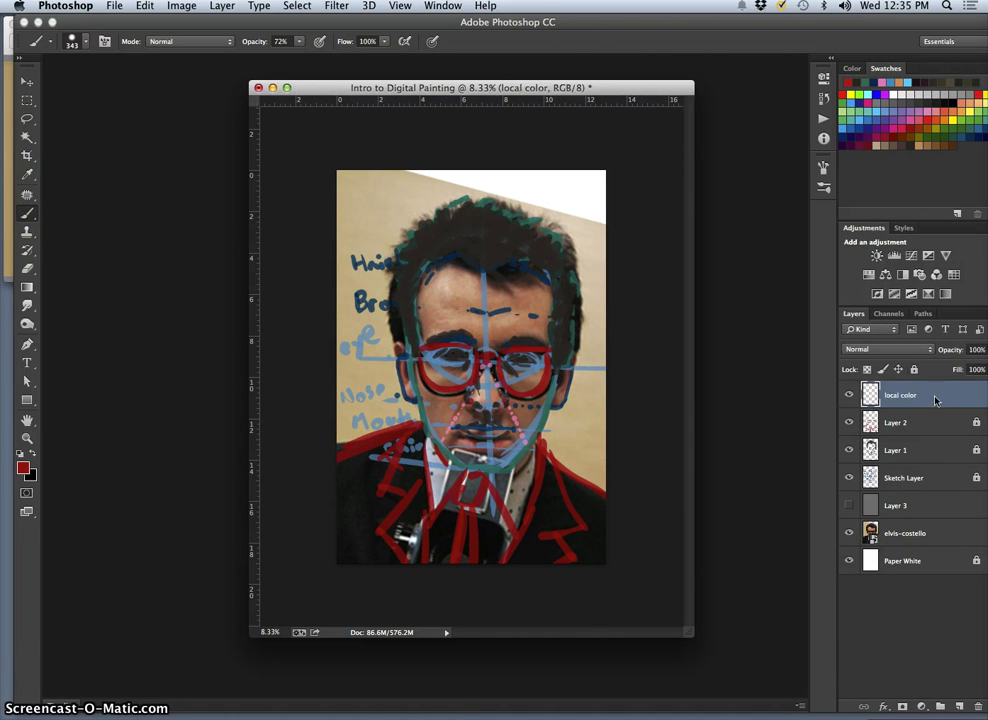
left_click(448, 290, "alt")
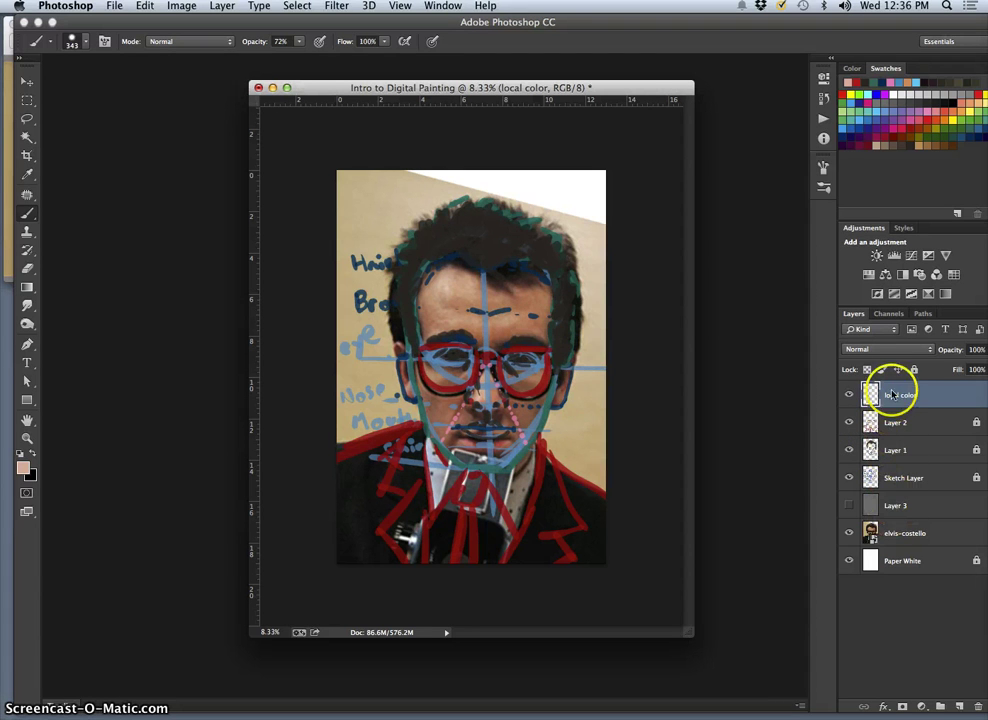
left_click(849, 505)
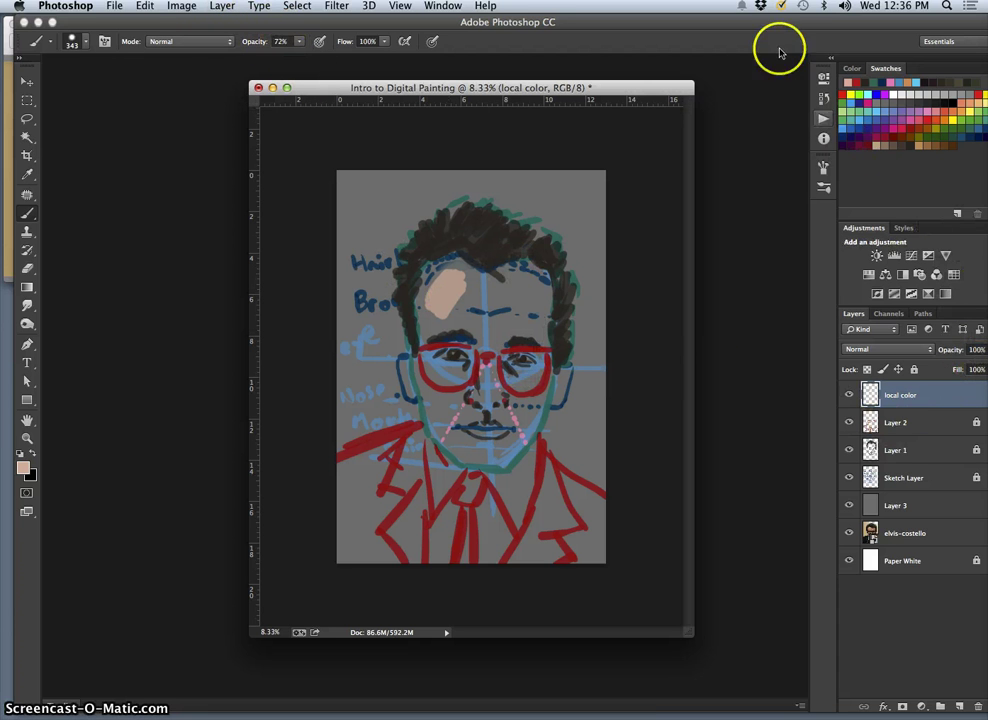
Set the local color layer's blend mode to Soft Light and brush the skin tone over the forehead, cheeks, chin and ears
mouse_move(780, 23)
left_mouse_down()
mouse_move(737, 21)
mouse_move(774, 18)
left_mouse_up()
left_click(872, 352)
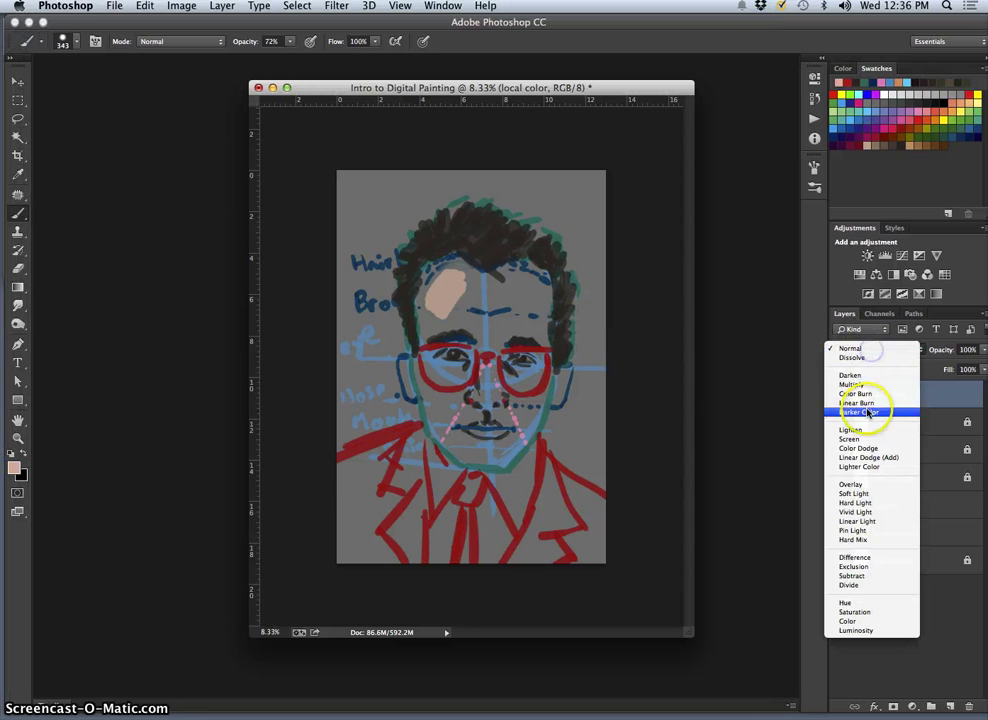
left_click(853, 493)
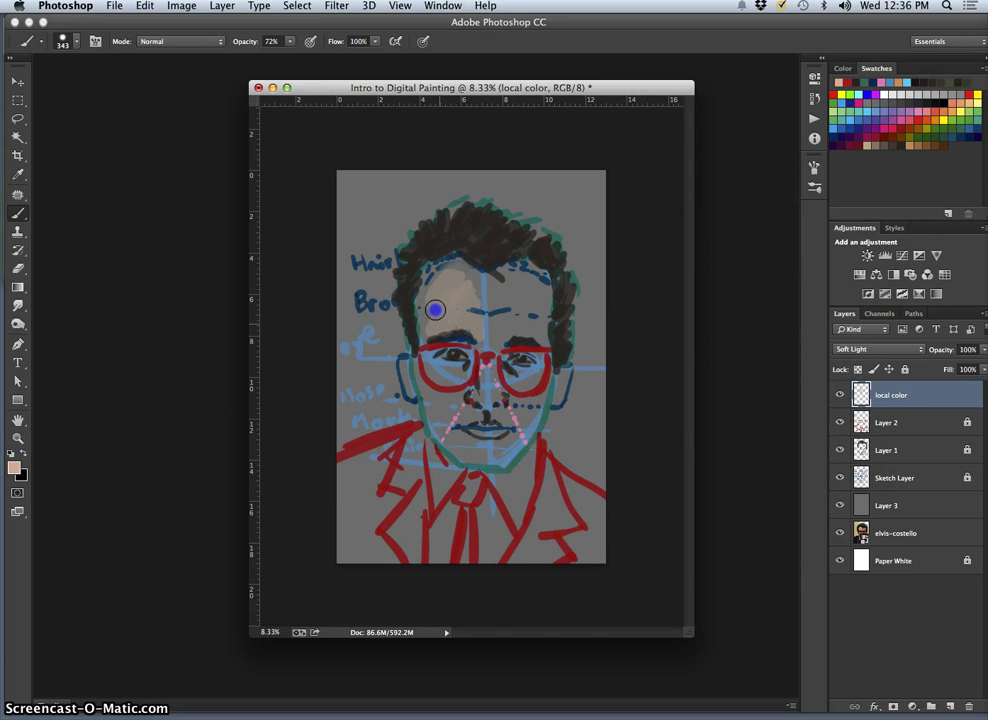
left_click_drag(434, 279, 456, 269)
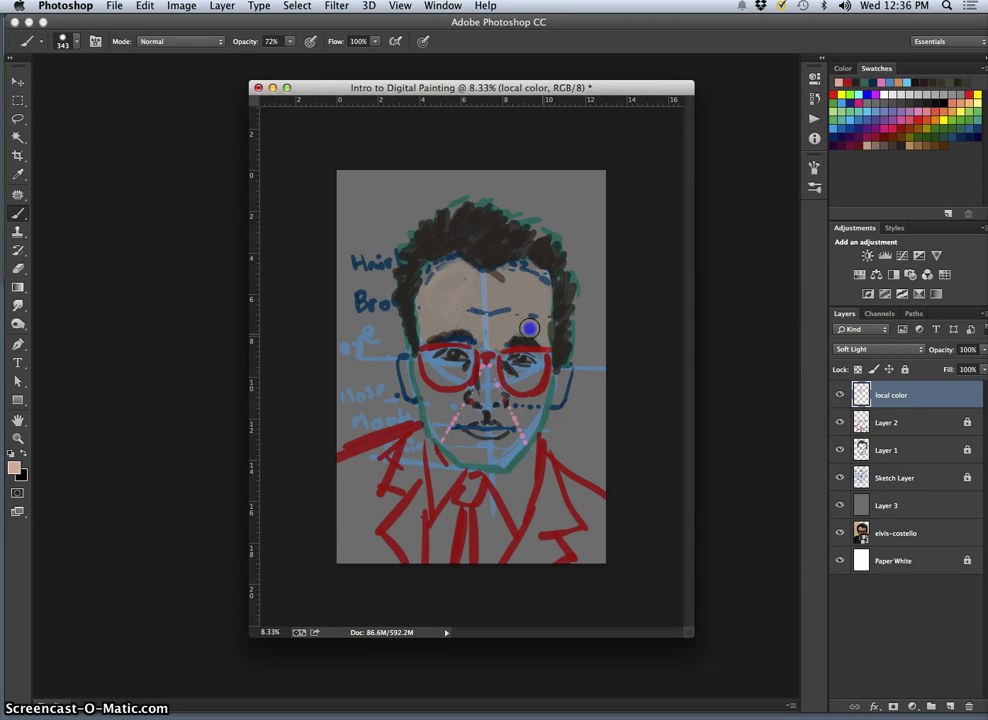
mouse_move(522, 327)
left_mouse_down()
mouse_move(552, 370)
mouse_move(540, 400)
left_mouse_up()
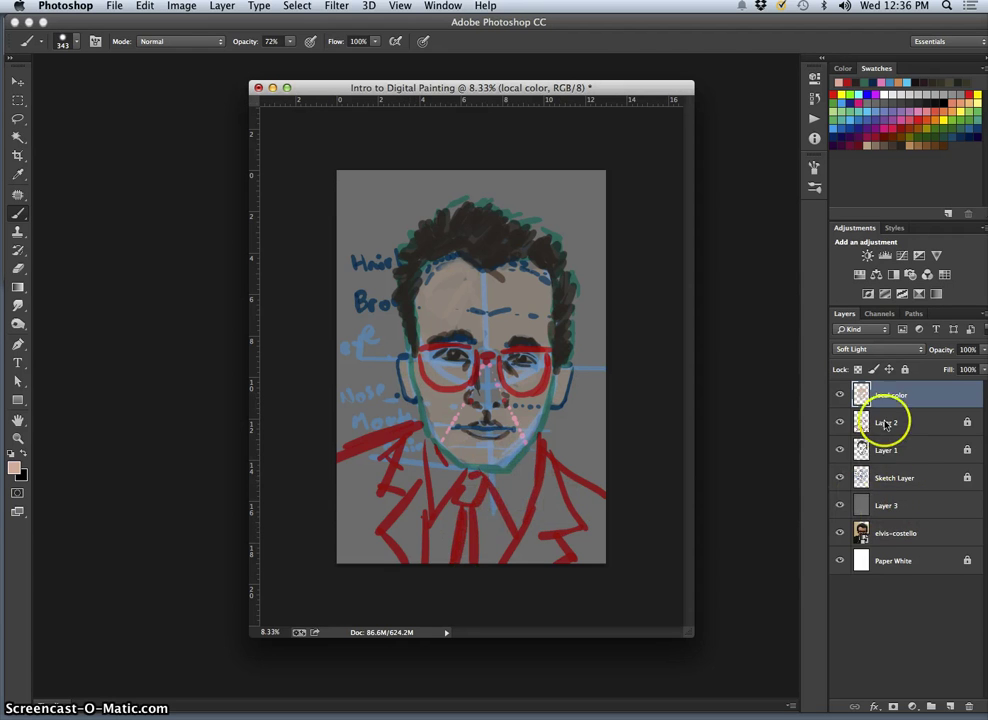
Hide Layer 2 and the Sketch Layer, keep Layer 1 shown, and fill skin gaps on the forehead, nose and around the eyes
left_click_drag(840, 422, 840, 478)
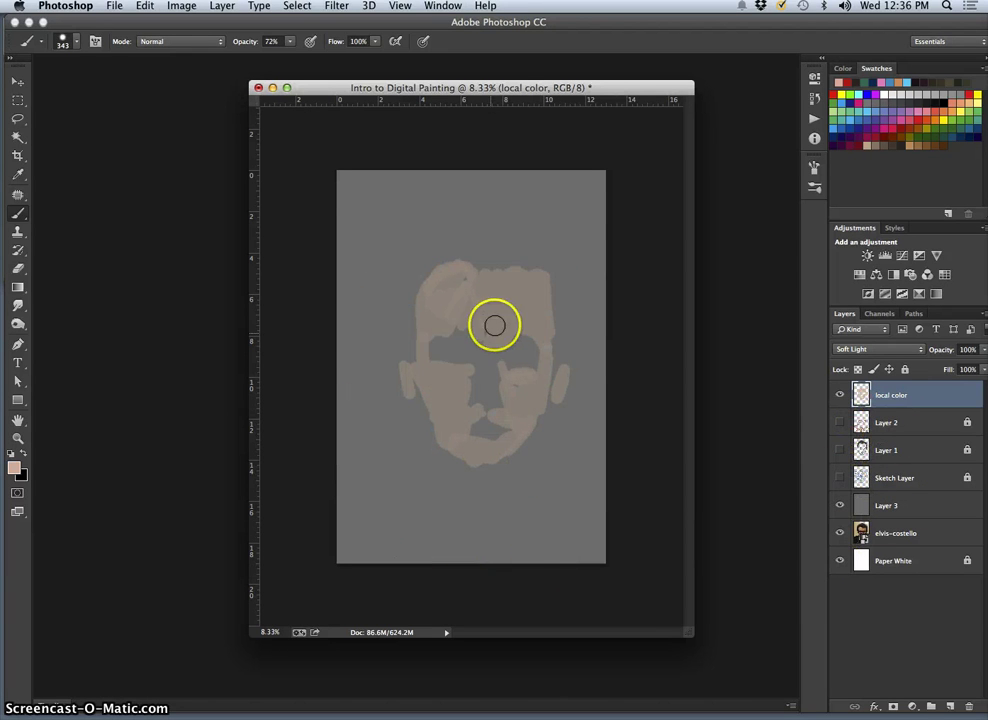
left_click(839, 450)
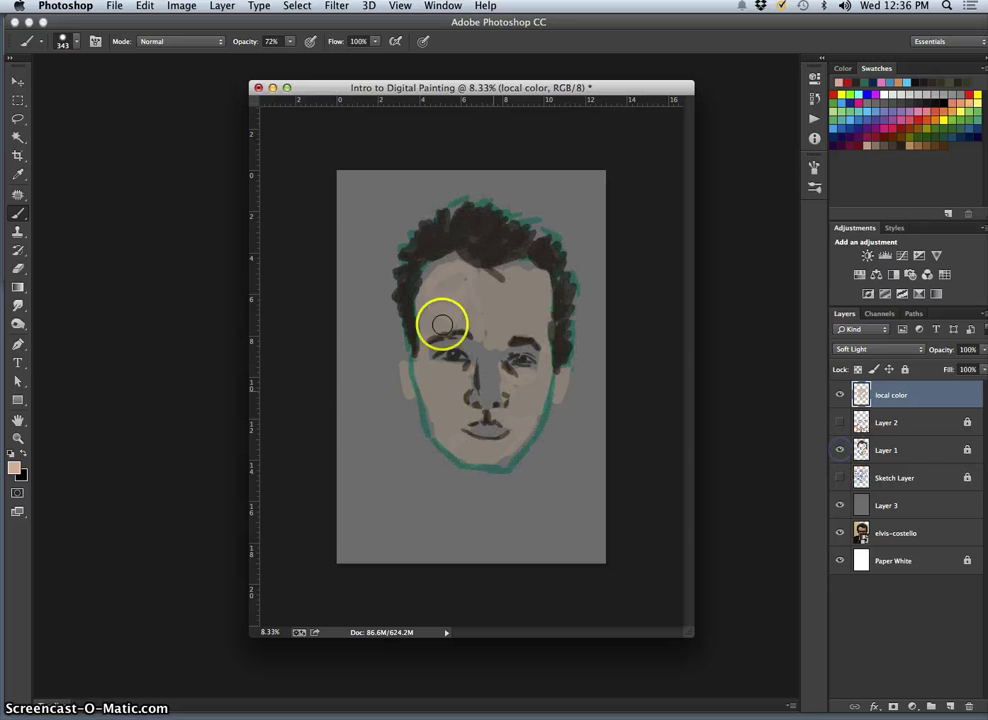
left_click_drag(446, 294, 475, 298)
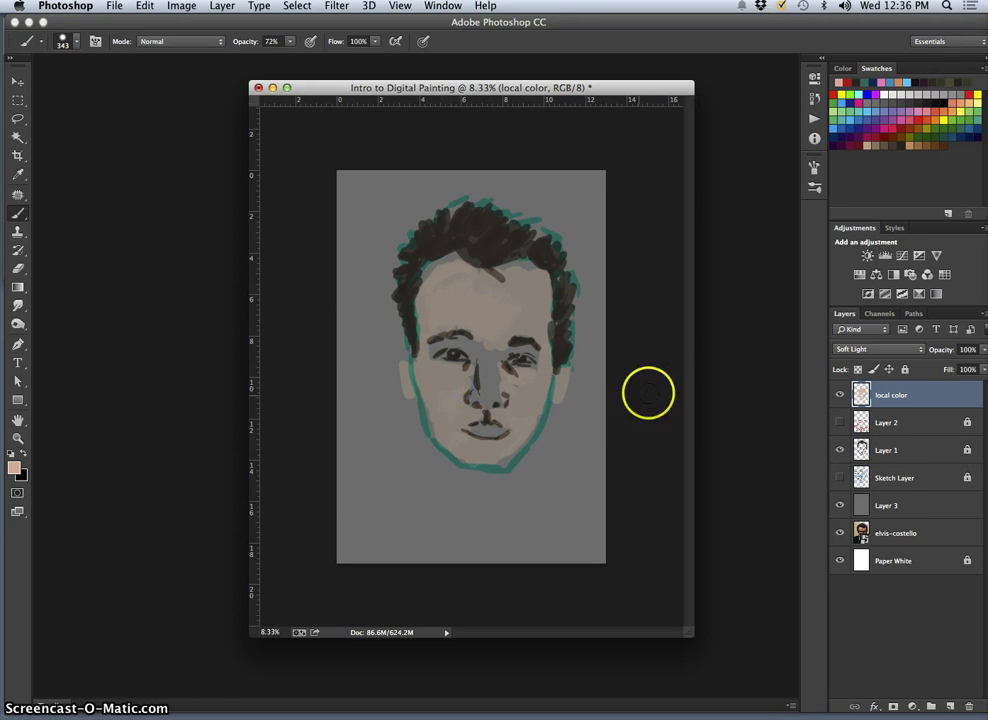
left_click(483, 355)
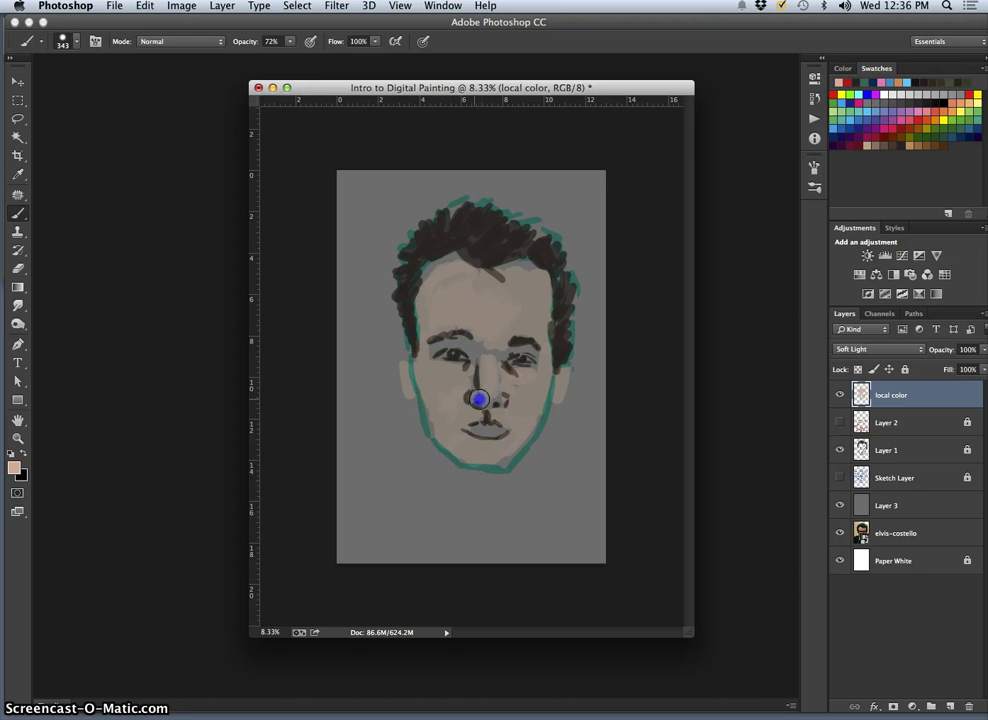
left_click(530, 348)
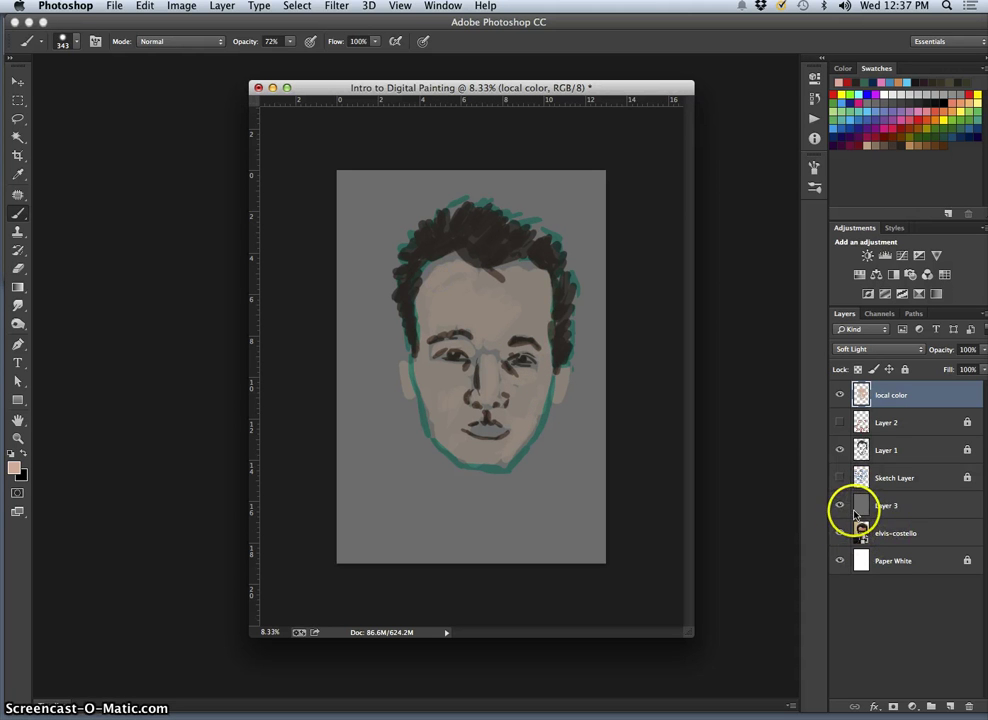
Set the local color layer's blend mode back to Normal
left_click(897, 395)
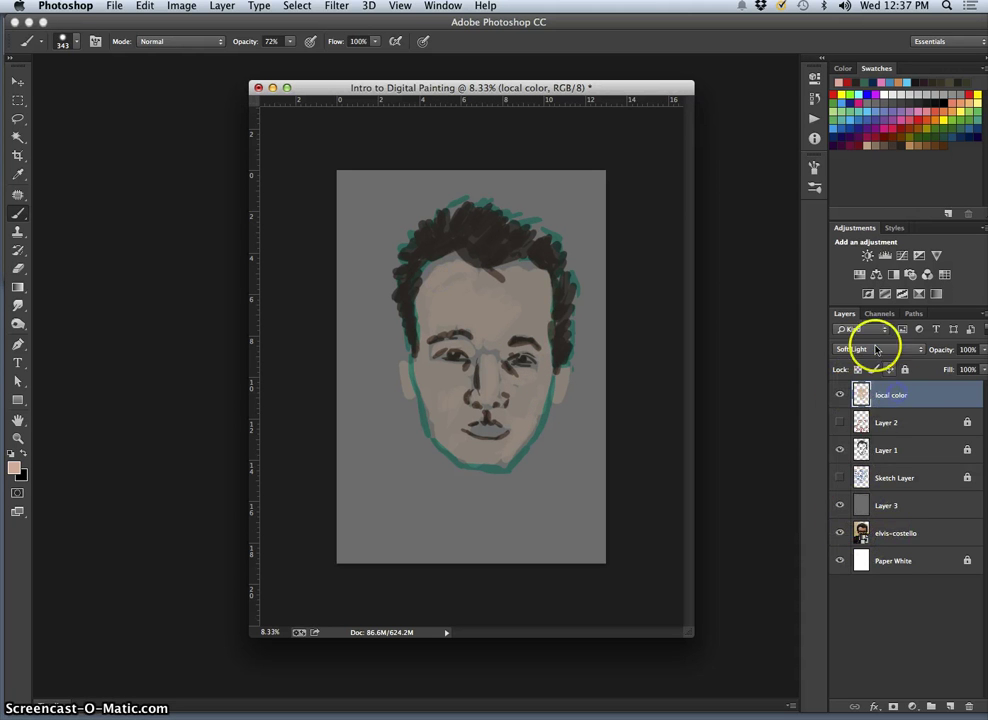
left_click(876, 349)
left_click(871, 208)
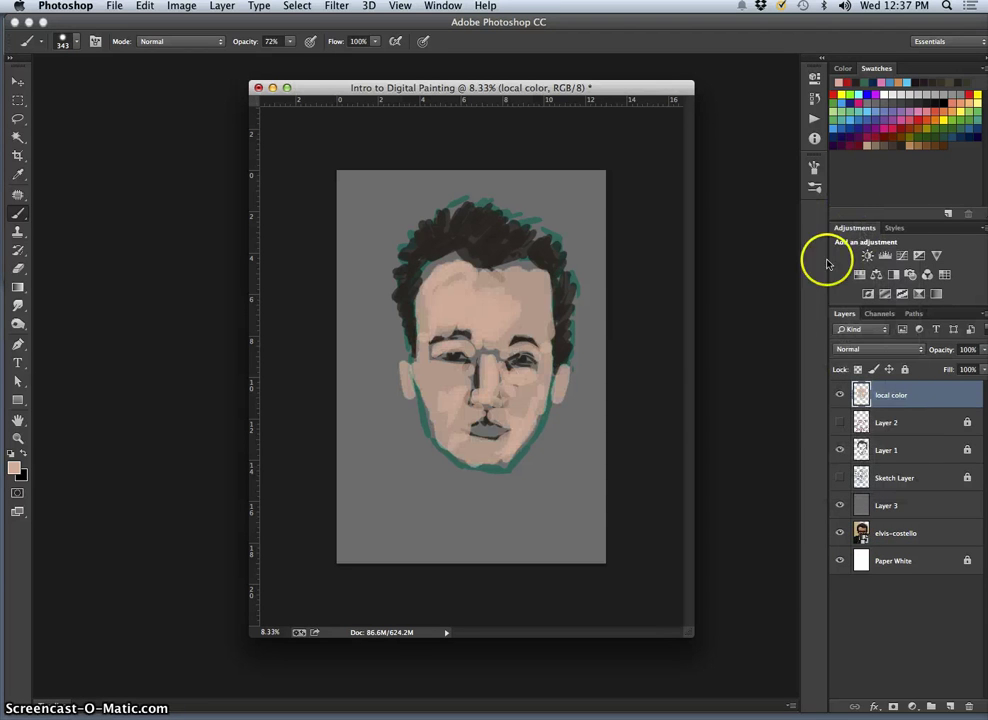
Show Layer 2 and the Sketch Layer again, move Layer 1 above the local color layer, and make local color active
left_click(840, 422)
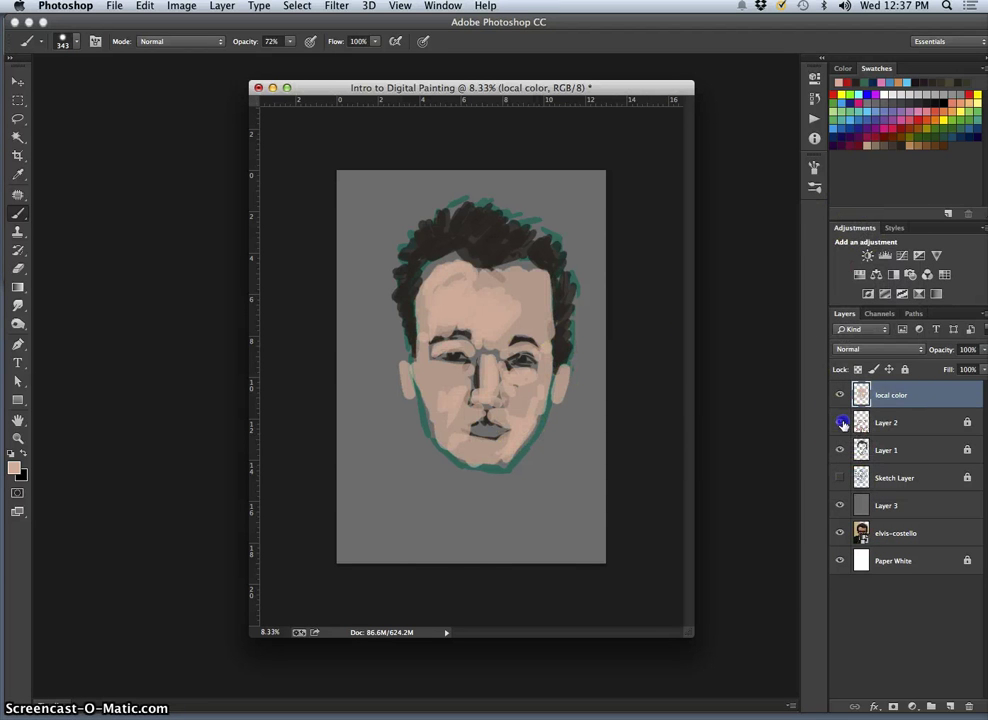
left_click(840, 478)
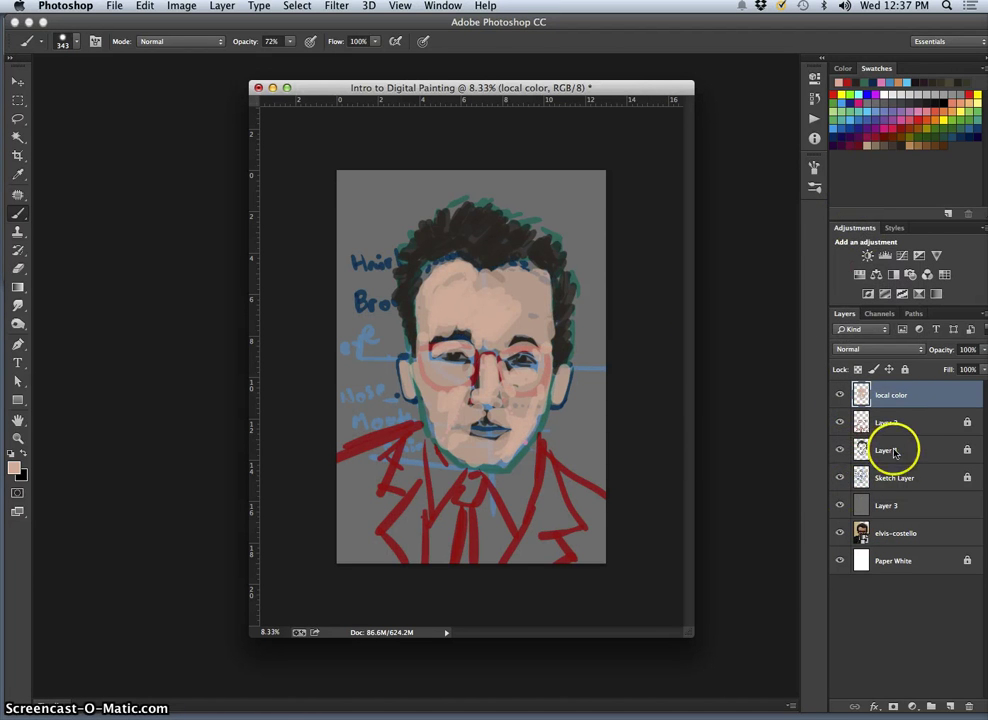
mouse_move(878, 478)
left_mouse_down()
mouse_move(881, 394)
mouse_move(898, 503)
mouse_move(900, 396)
left_mouse_up()
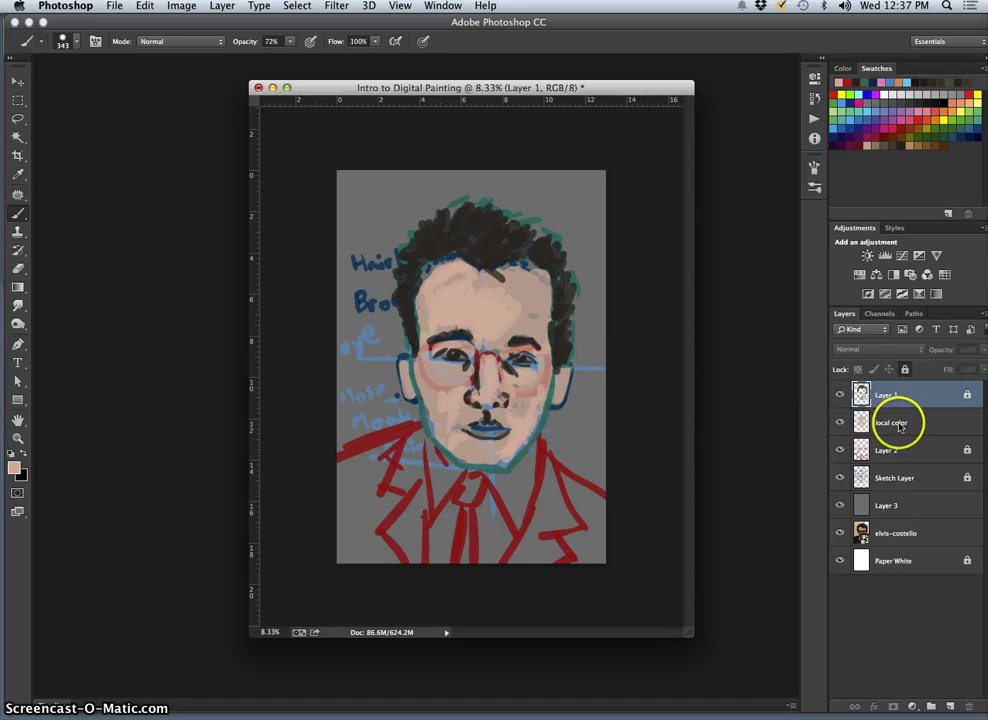
left_click(944, 430)
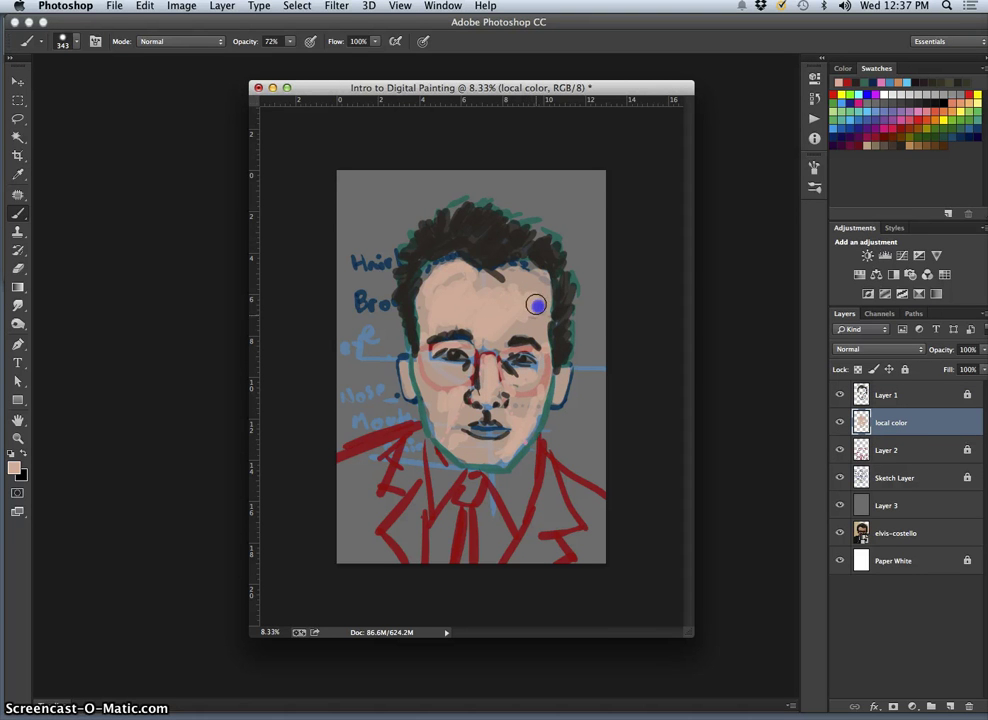
Hide Layer 3, sample a darker skin brown from the exposed photo, and paint shadows around the eyebrows on the local color layer
left_click(840, 506)
left_click(840, 422)
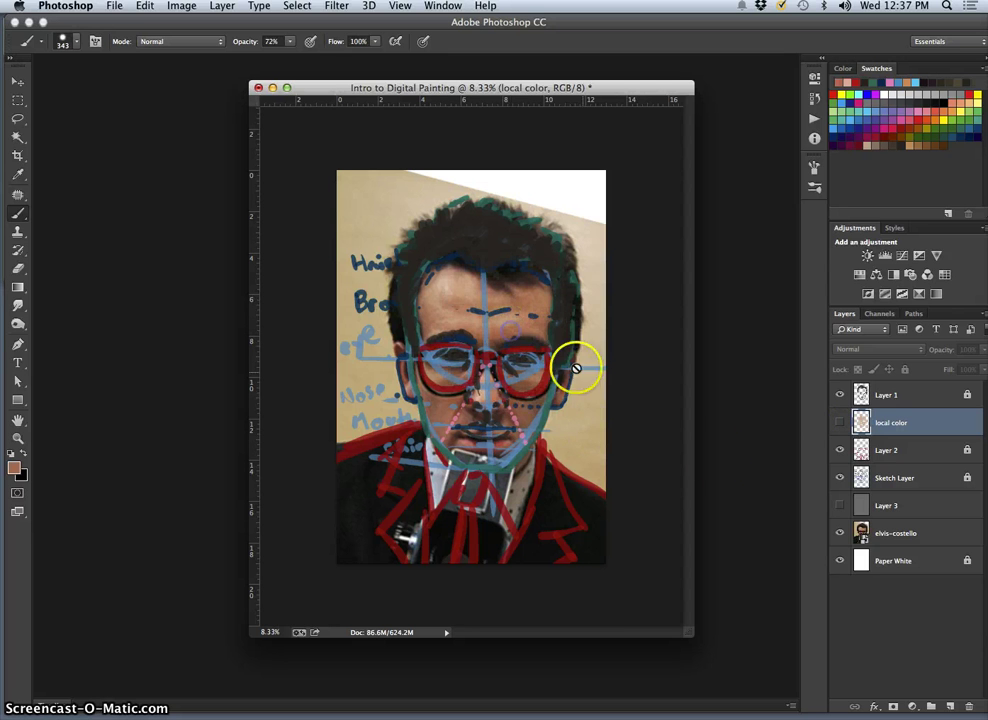
left_click(840, 422)
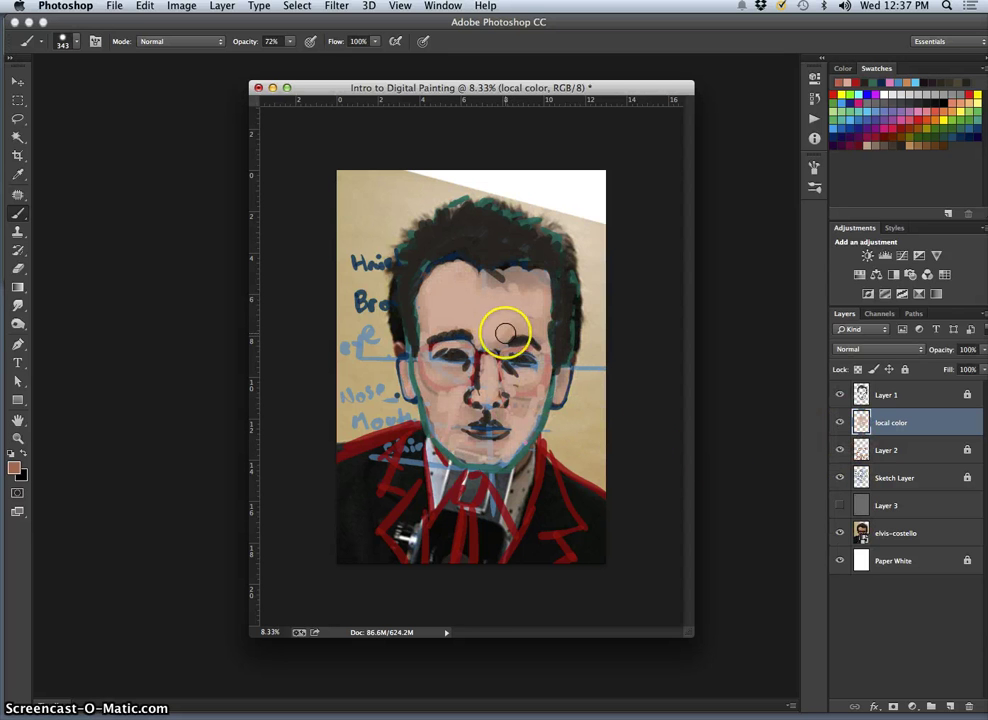
left_click(497, 338)
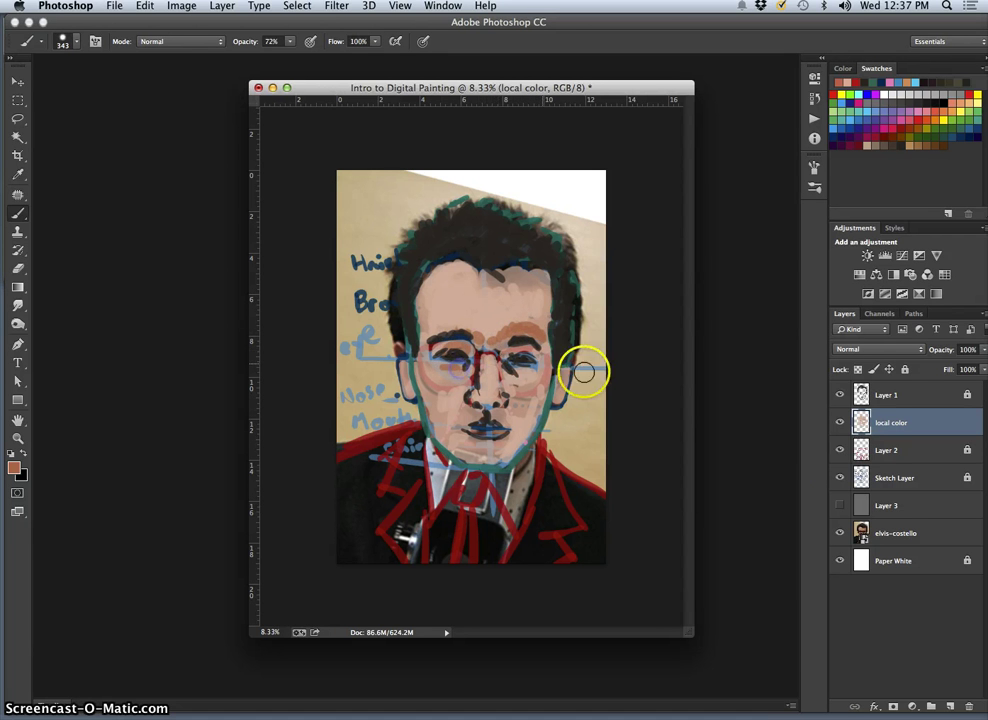
Move Layer 2 with the glasses to the top of the layer stack, above Layer 1
left_click_drag(911, 456, 893, 382)
left_click(599, 439)
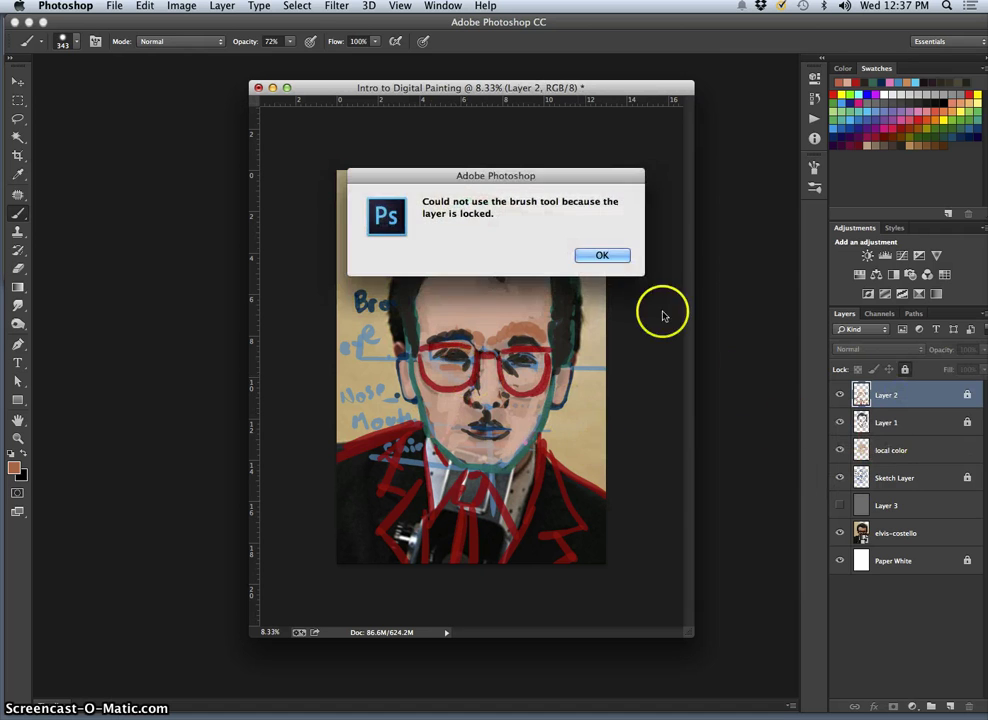
left_click(612, 257)
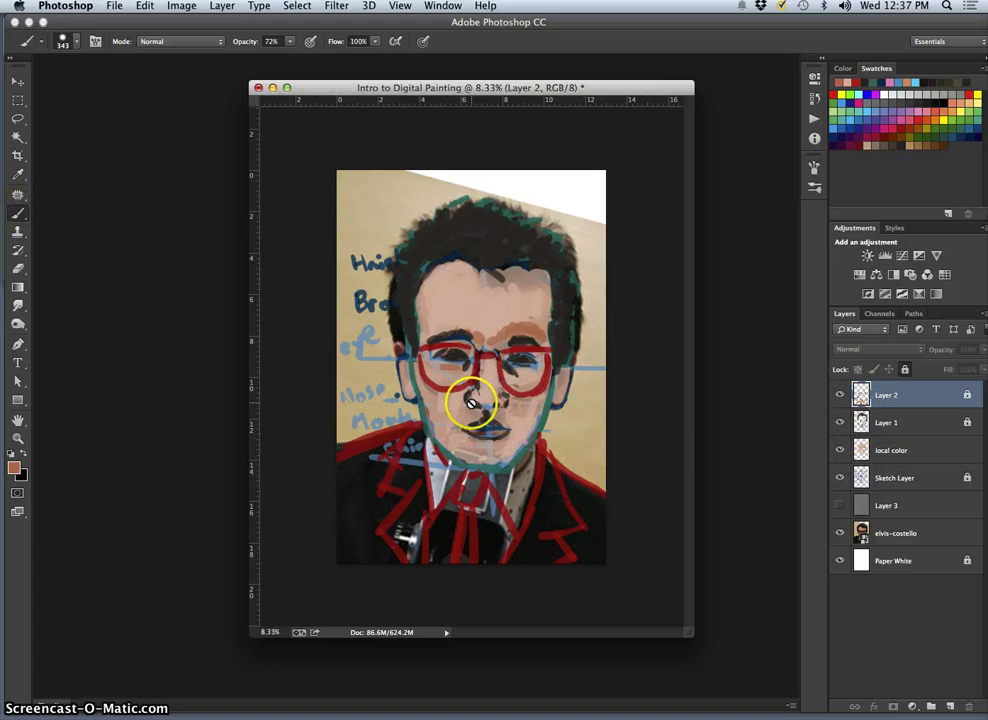
Paint brown shadows under the eyes and on the cheeks beside the nose on the local color layer
left_click(892, 450)
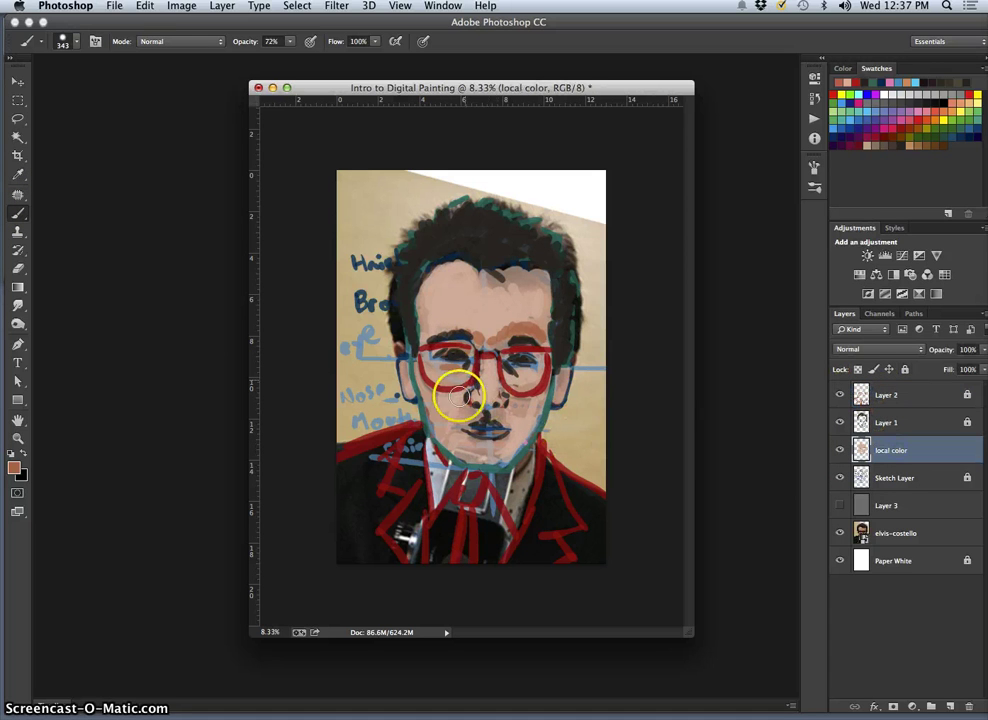
left_click(509, 372)
left_click_drag(523, 385, 511, 419)
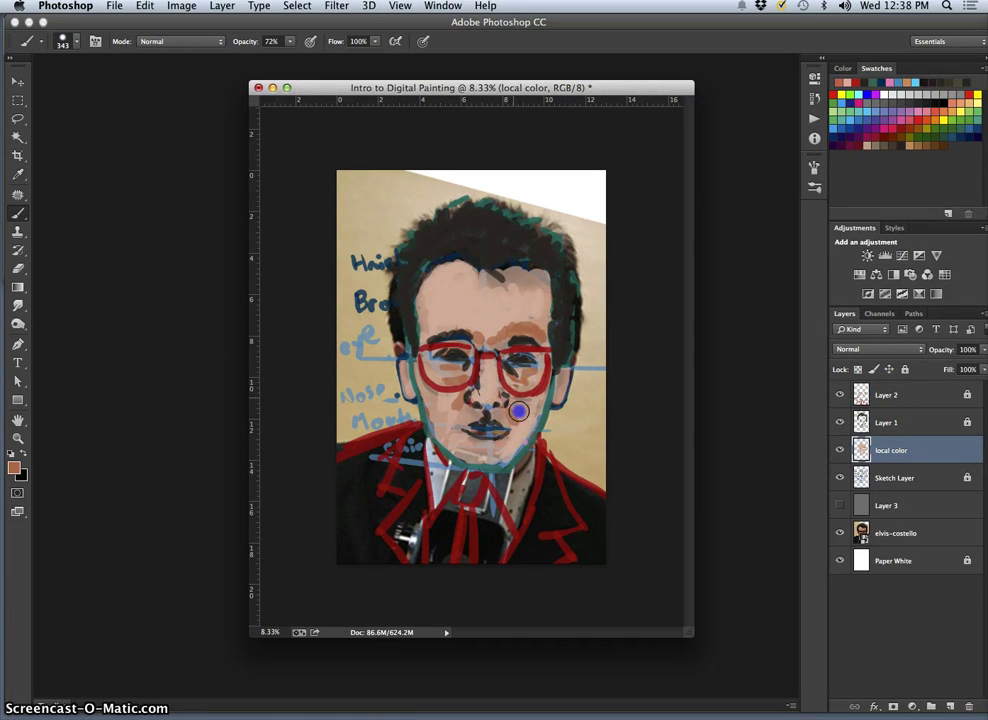